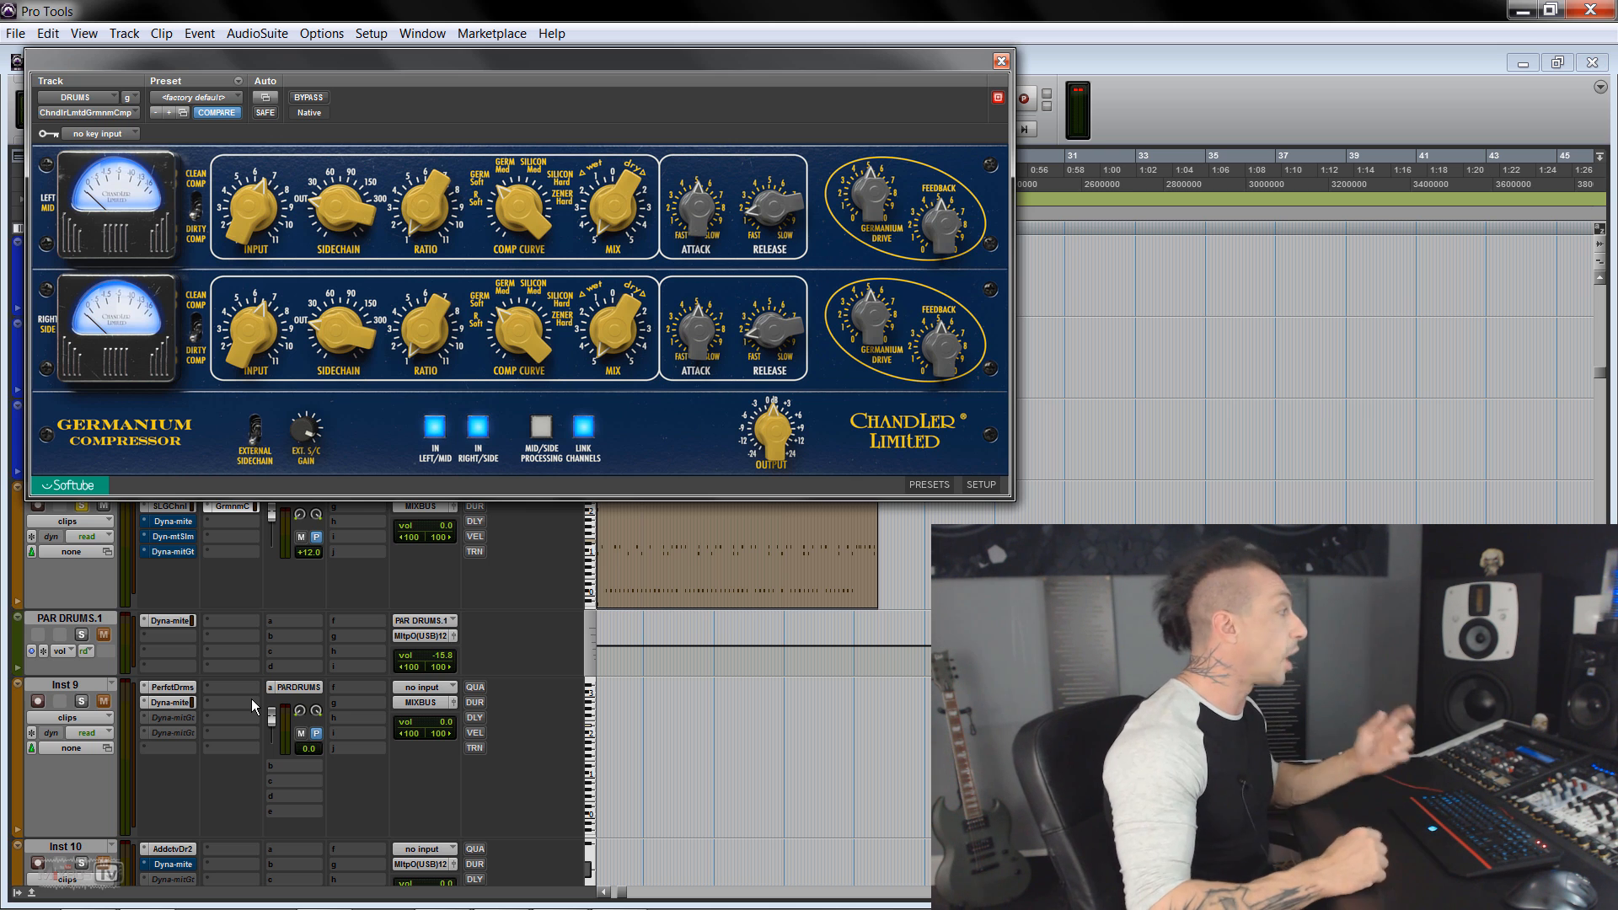
Play the drums and try the compressor's Feedback at 2.00 with Germanium Drive at 8, comparing against bypass.
key(space)
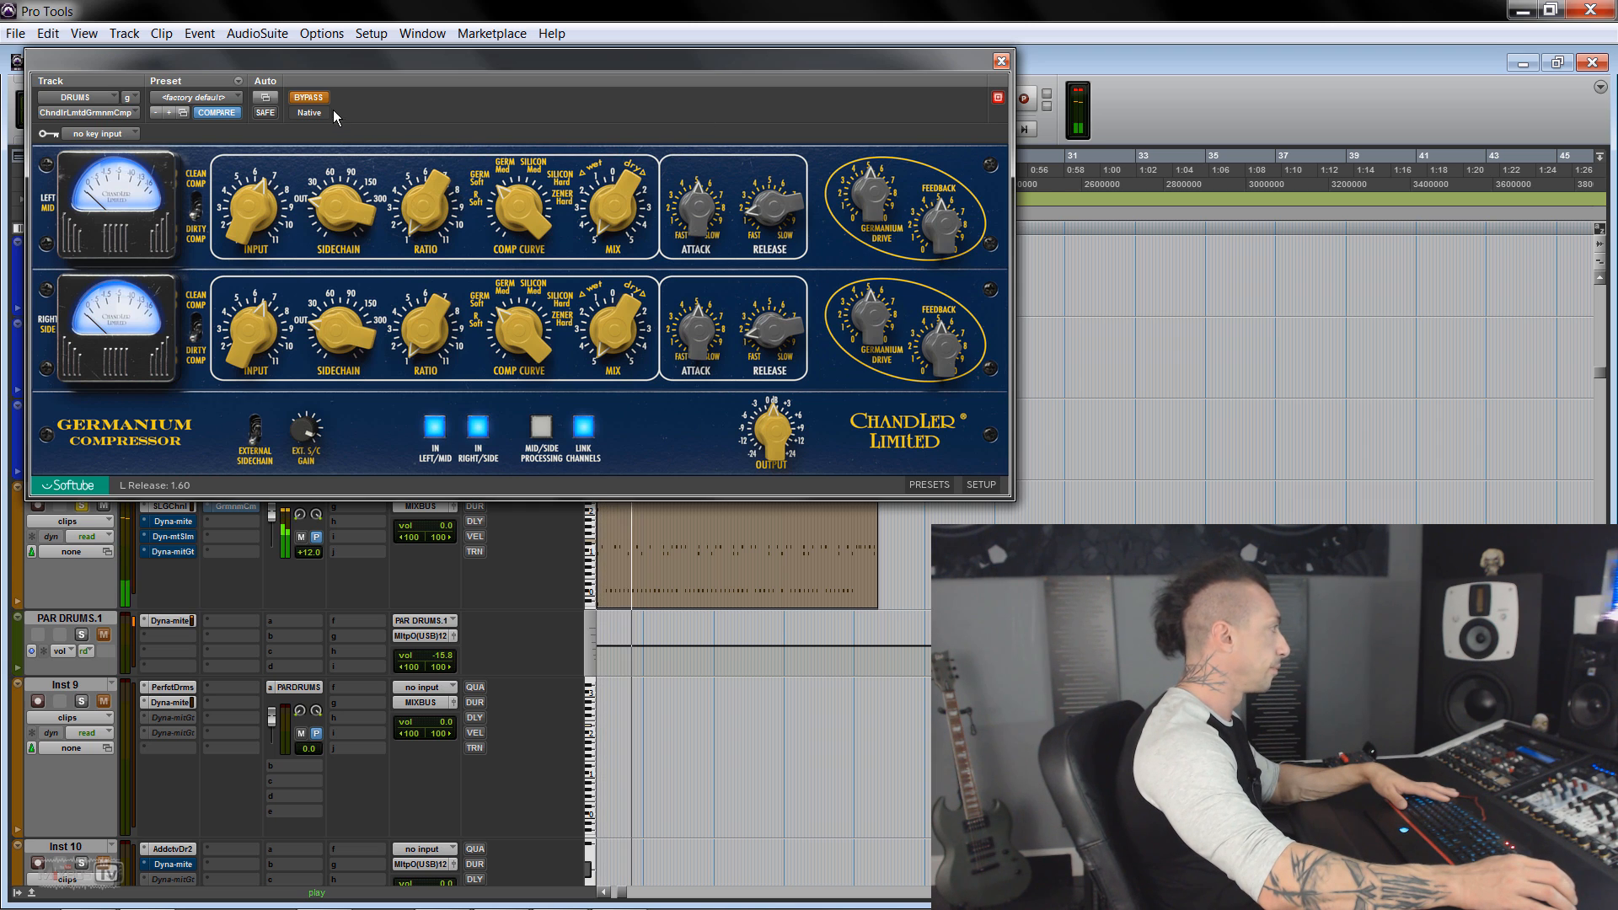
click(310, 97)
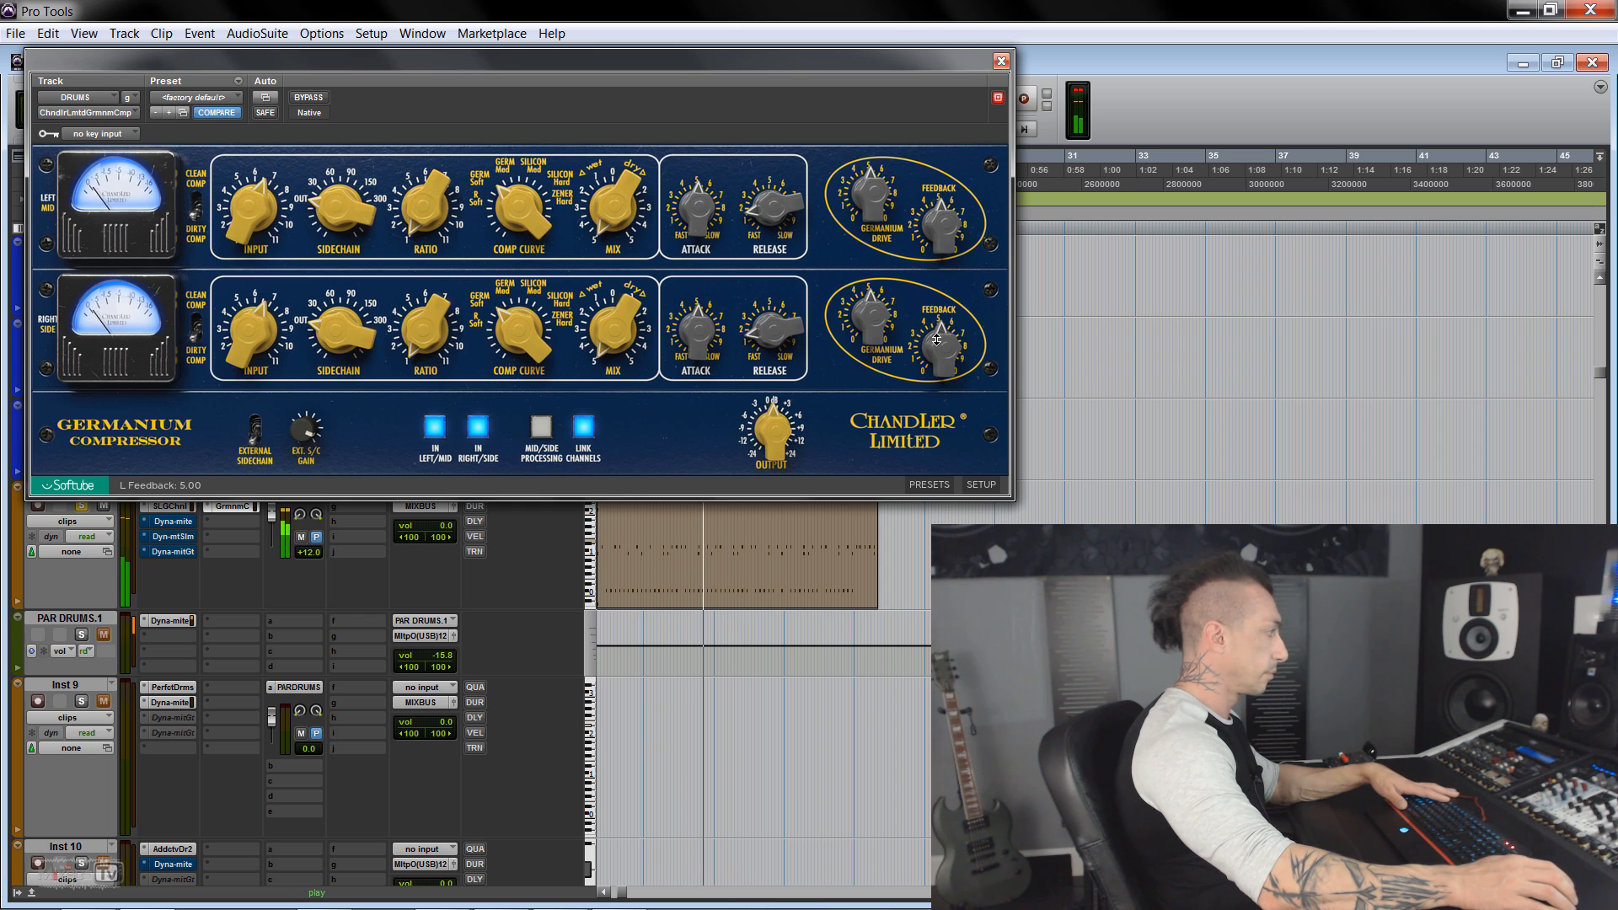
drag(941, 341, 923, 379)
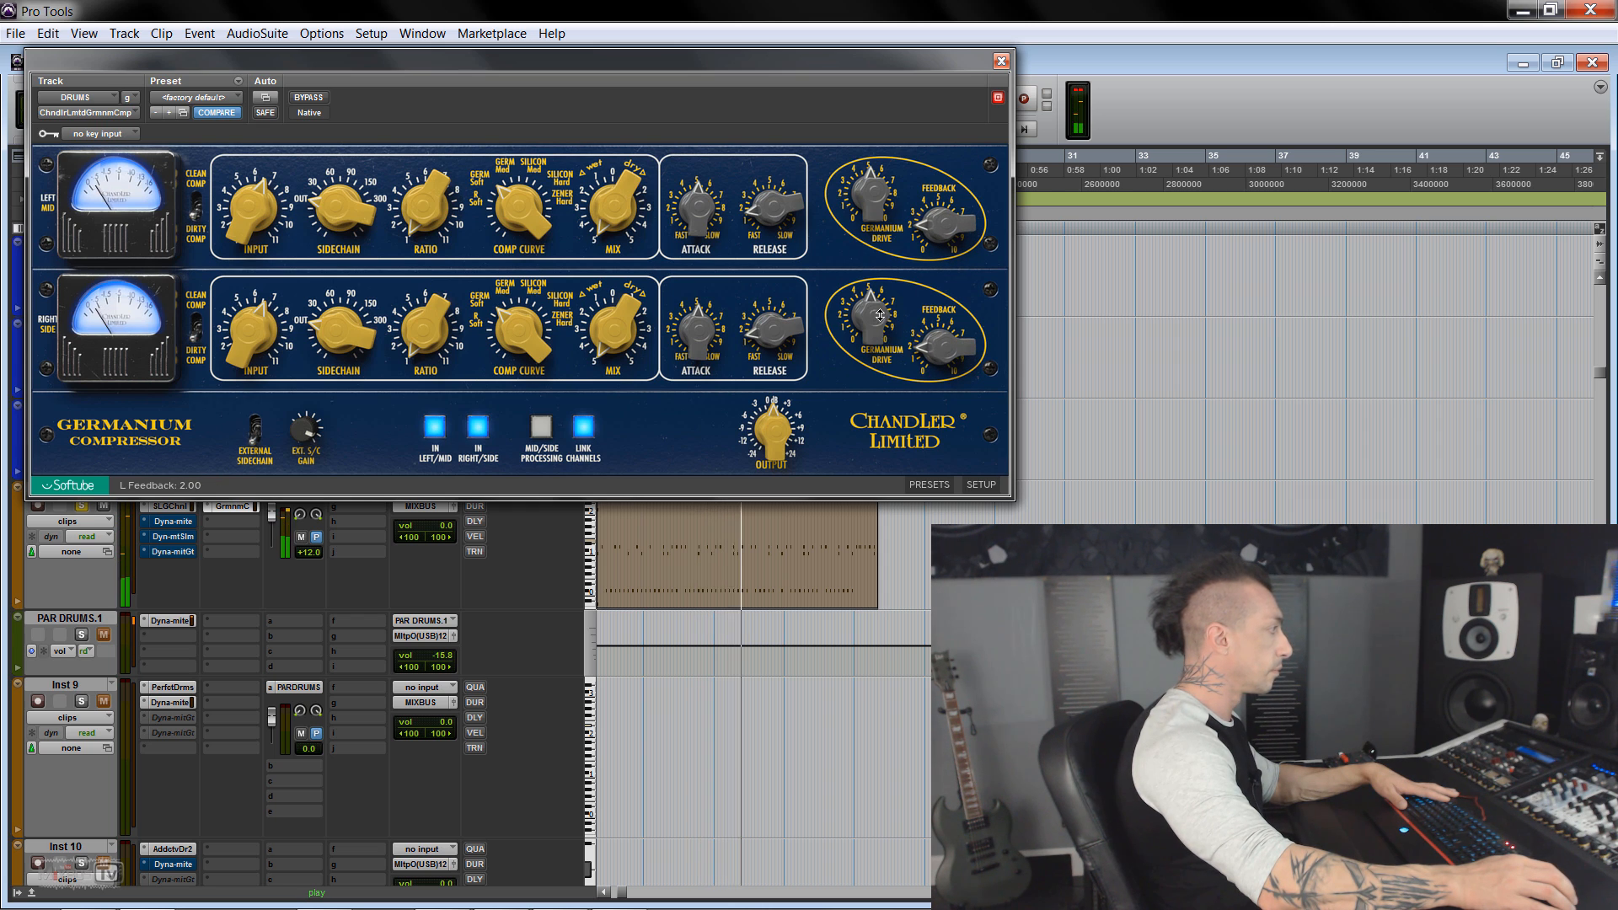
drag(877, 313, 879, 285)
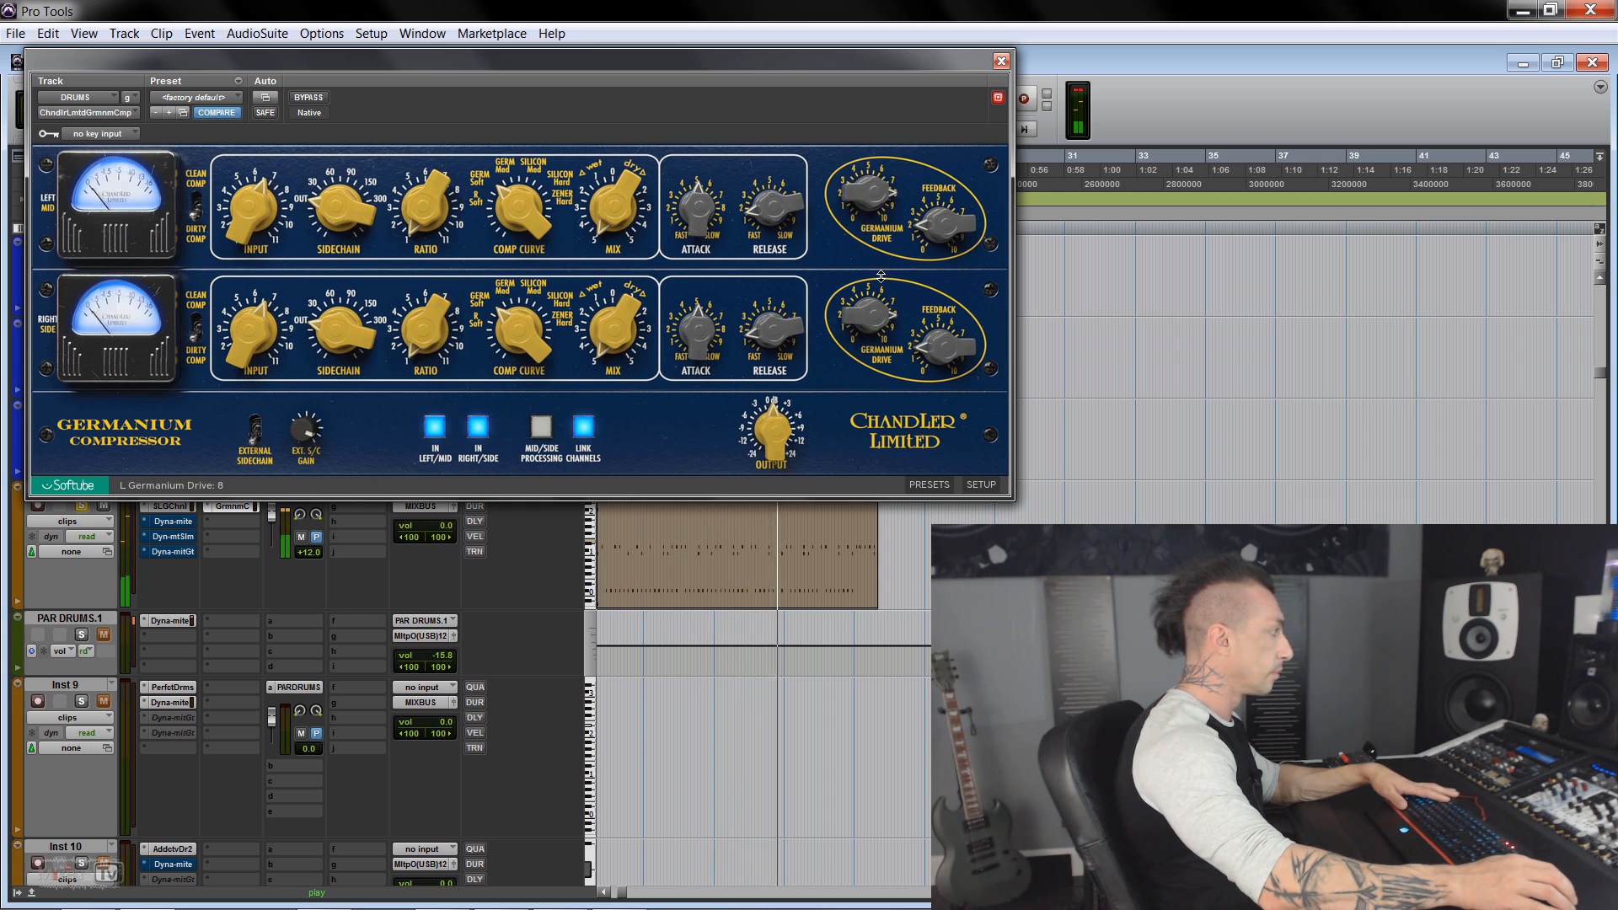
click(315, 102)
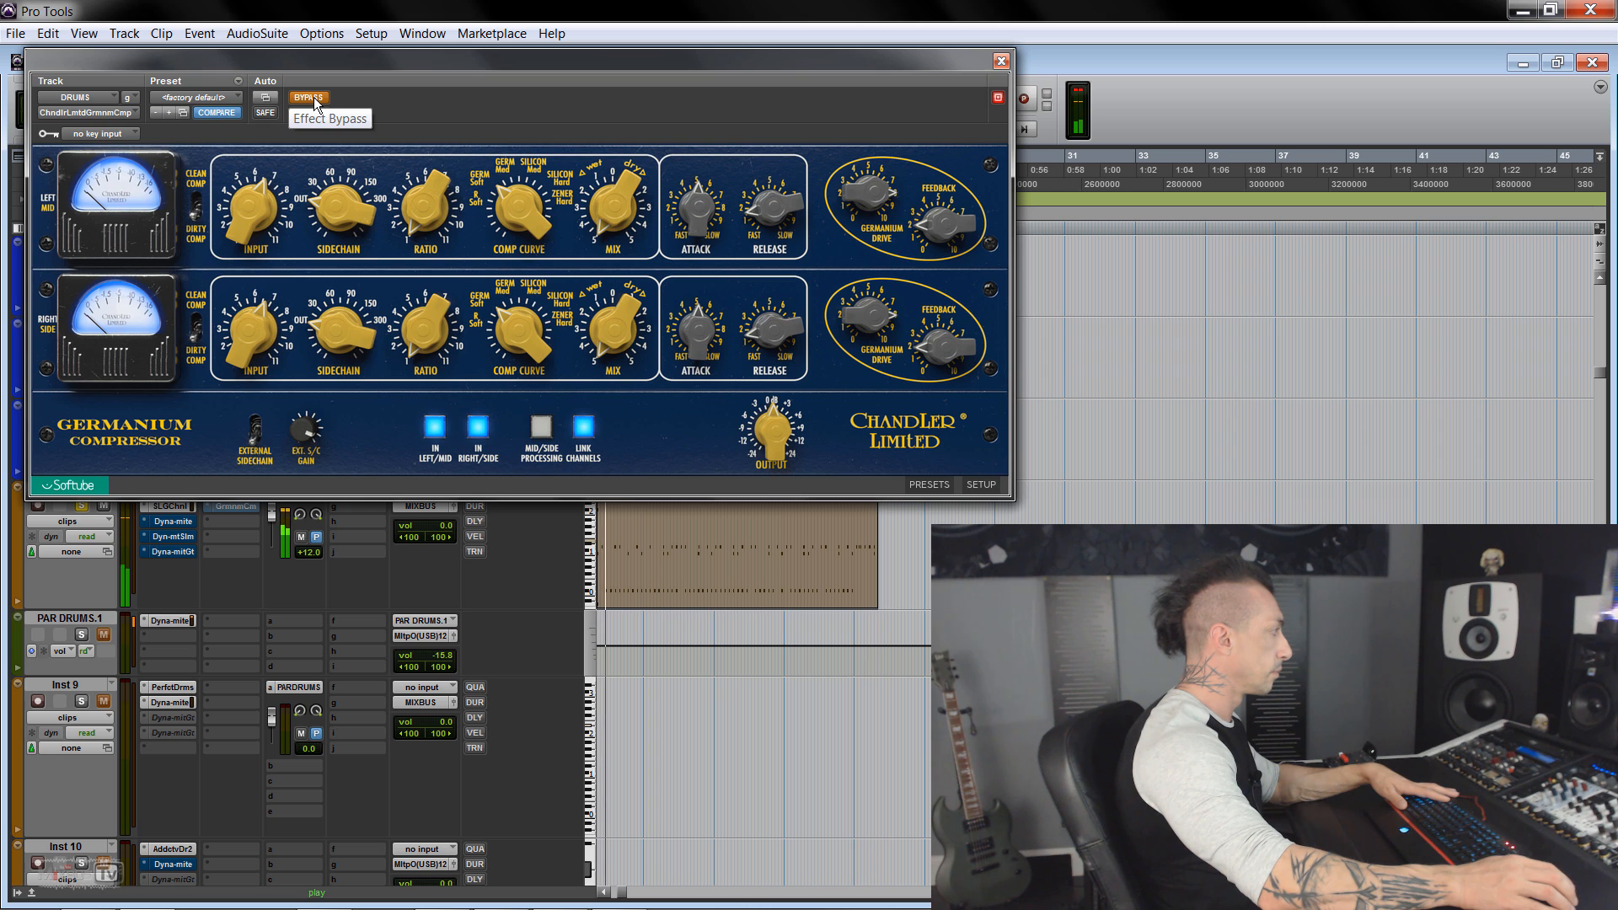
click(314, 101)
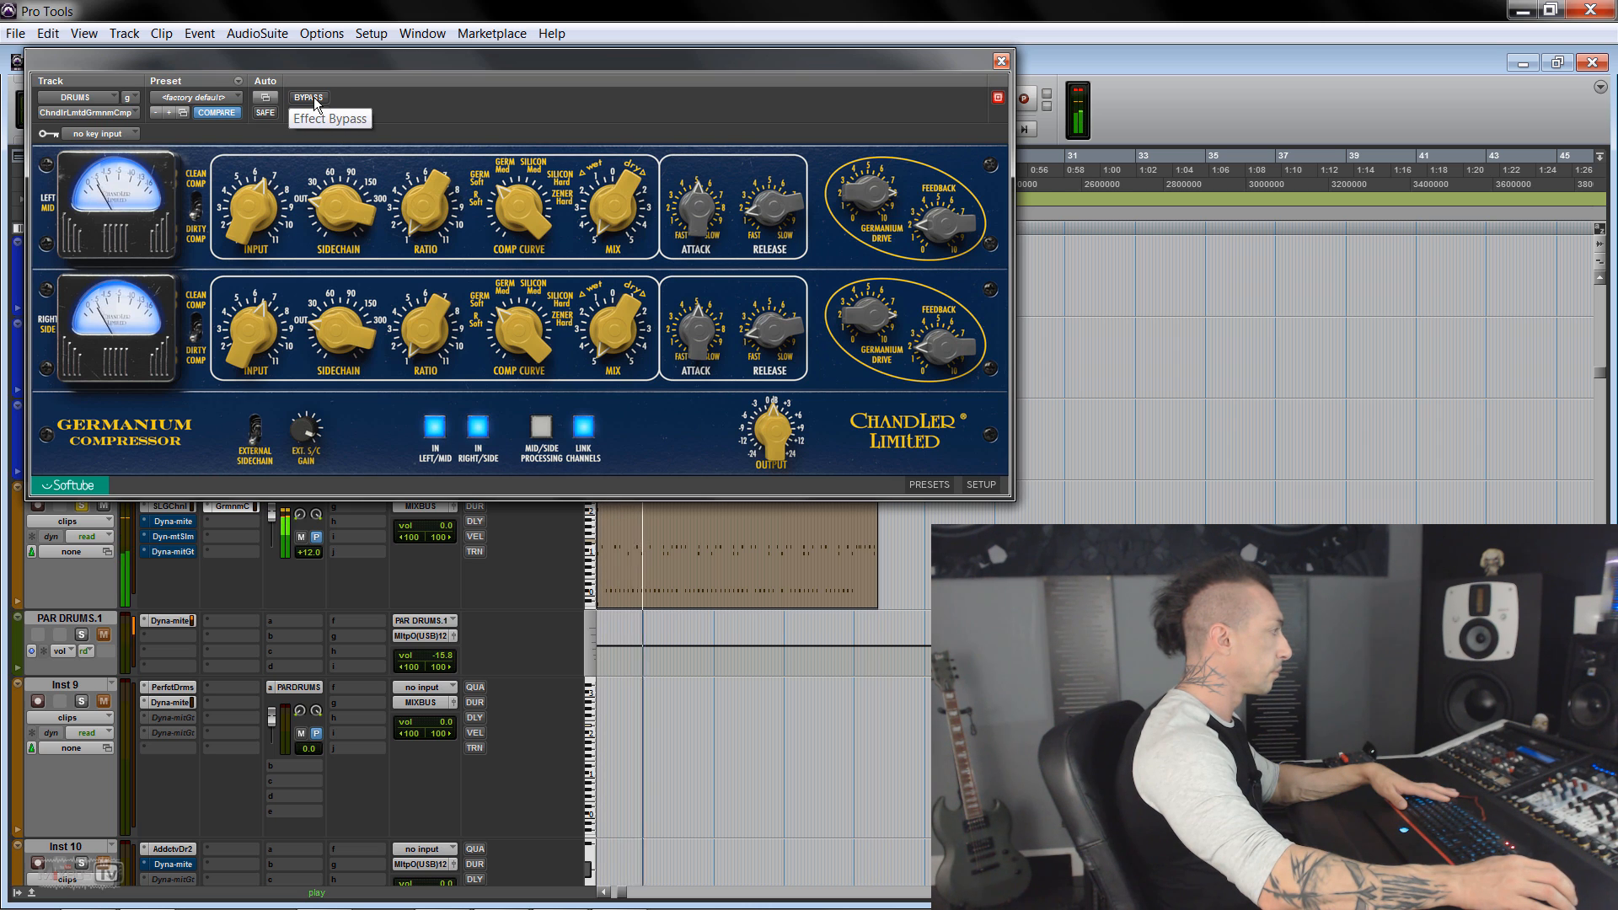
Try Germanium Drive at 3 with a higher Feedback amount, comparing the processed drums against bypass.
drag(871, 322, 934, 258)
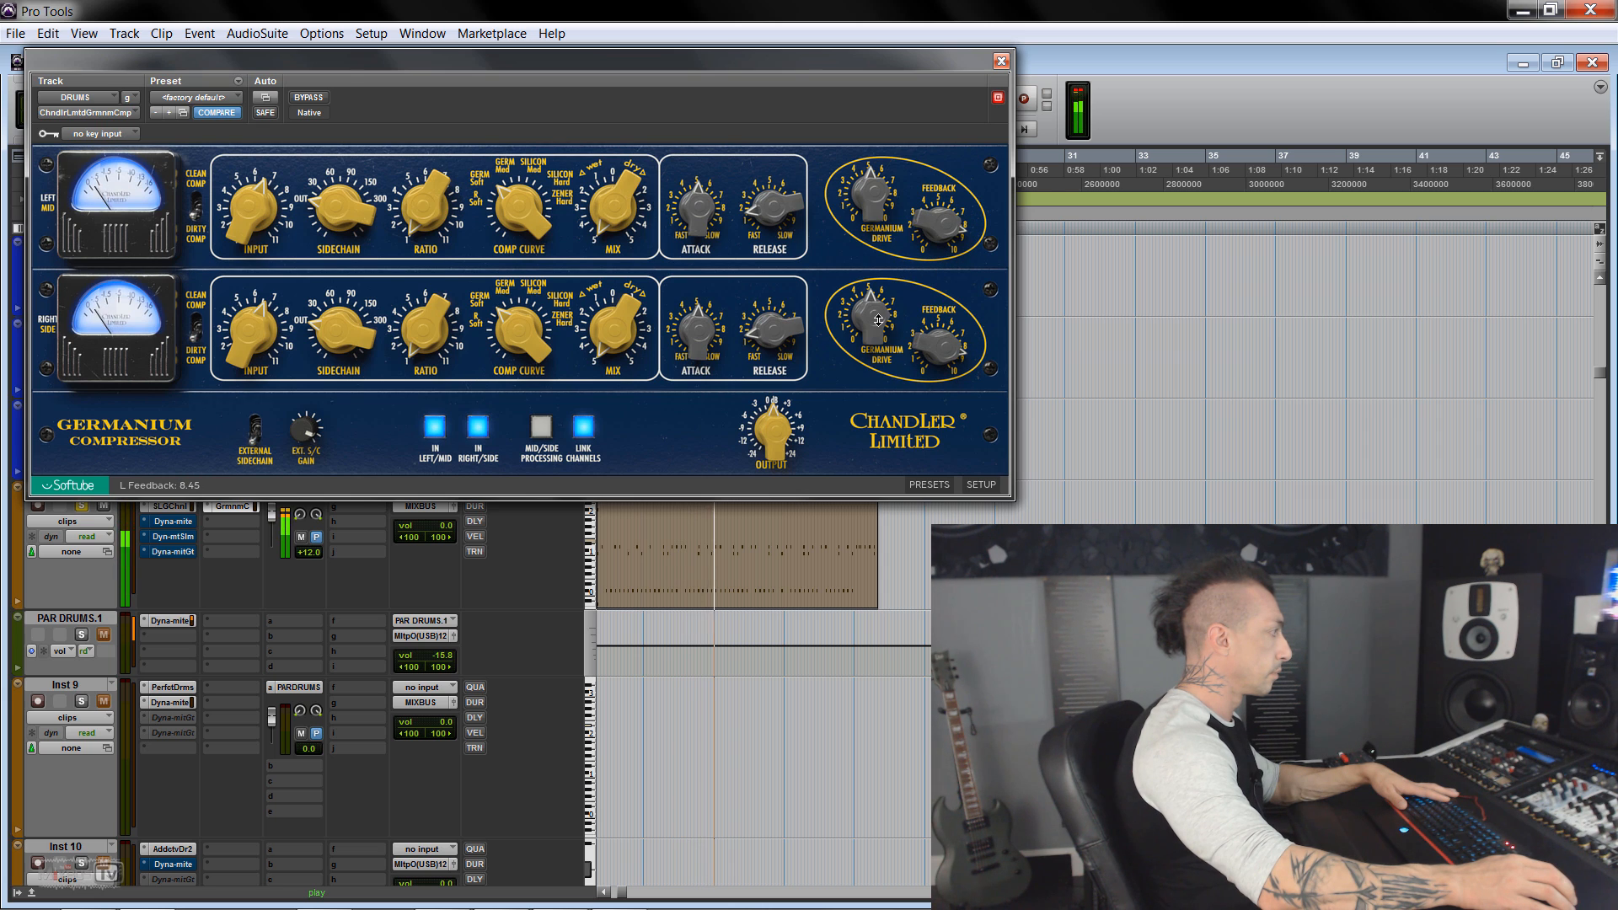
drag(940, 345, 866, 349)
click(308, 96)
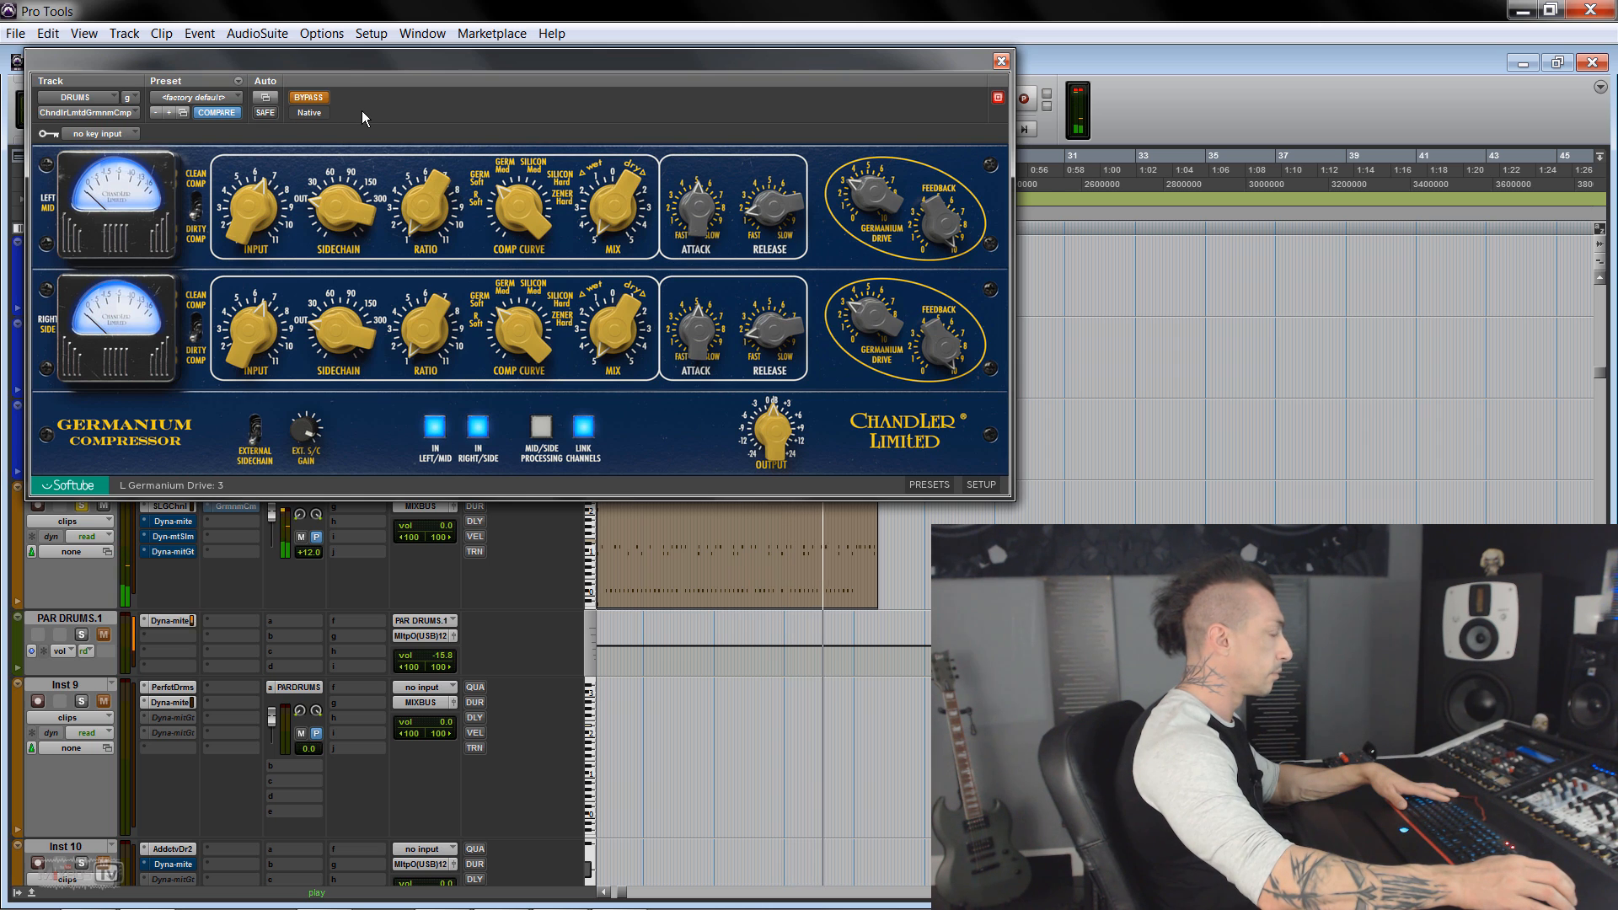
click(310, 97)
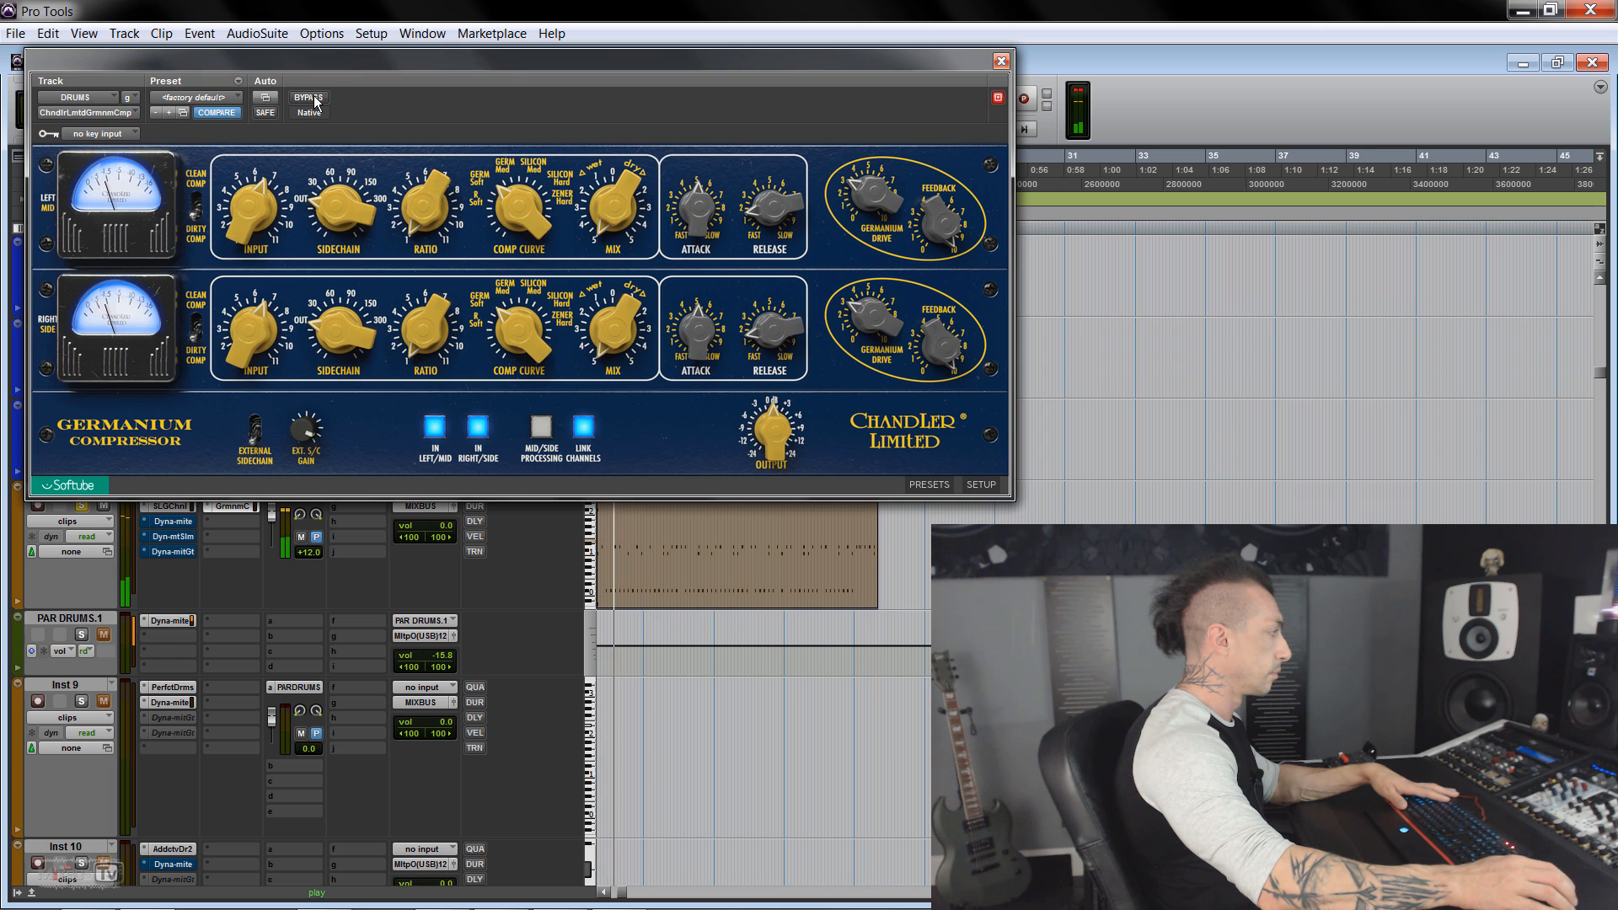
click(314, 97)
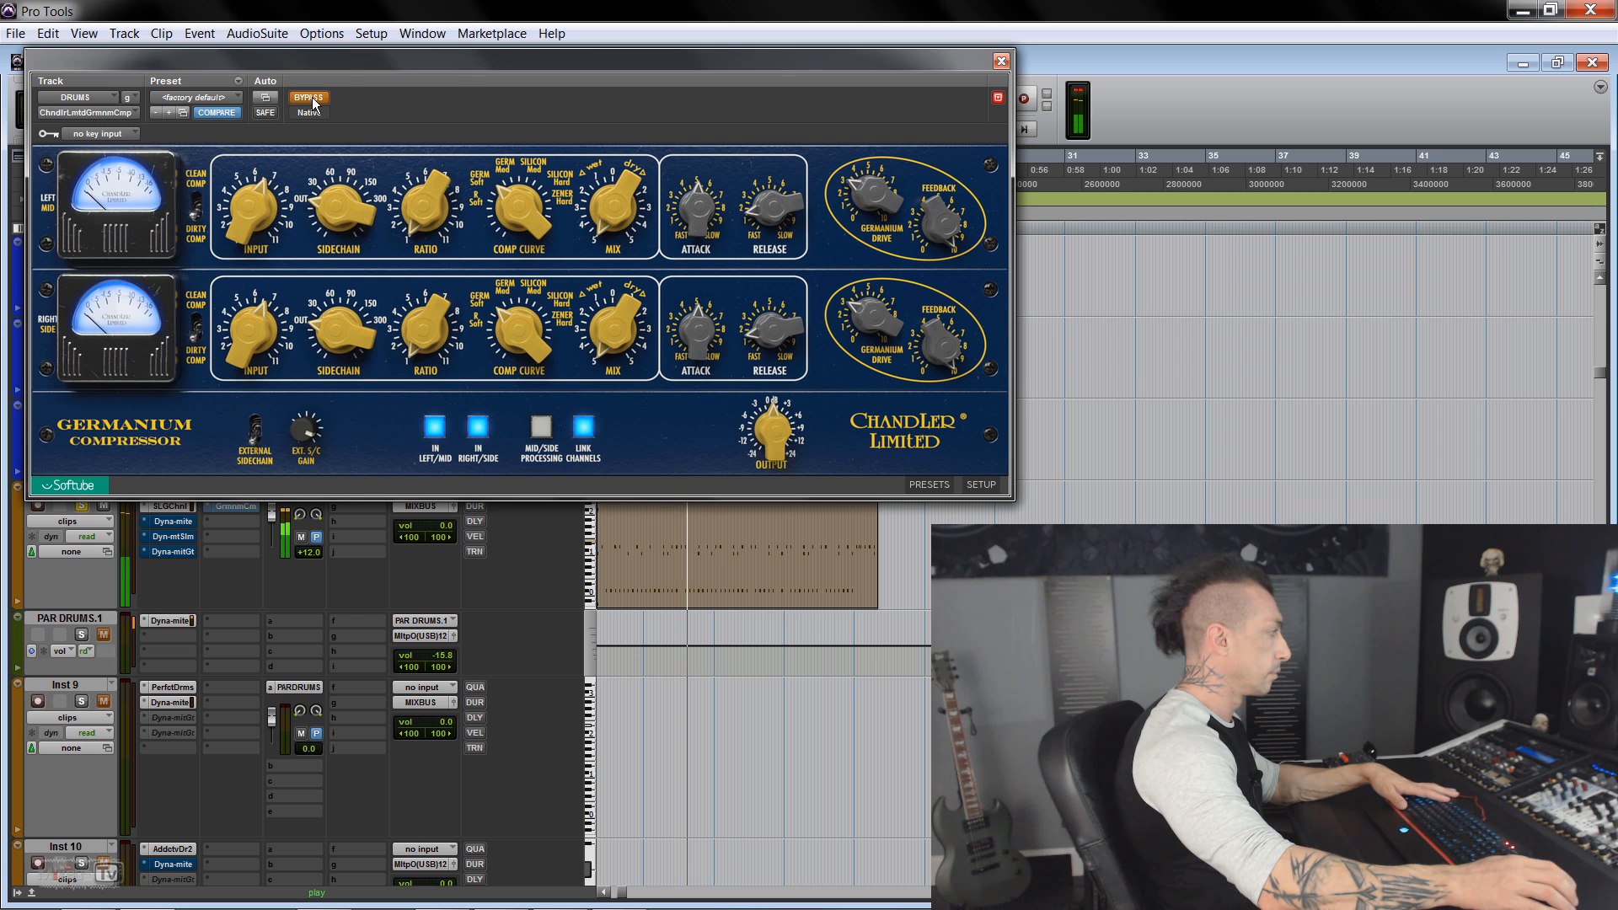
click(314, 99)
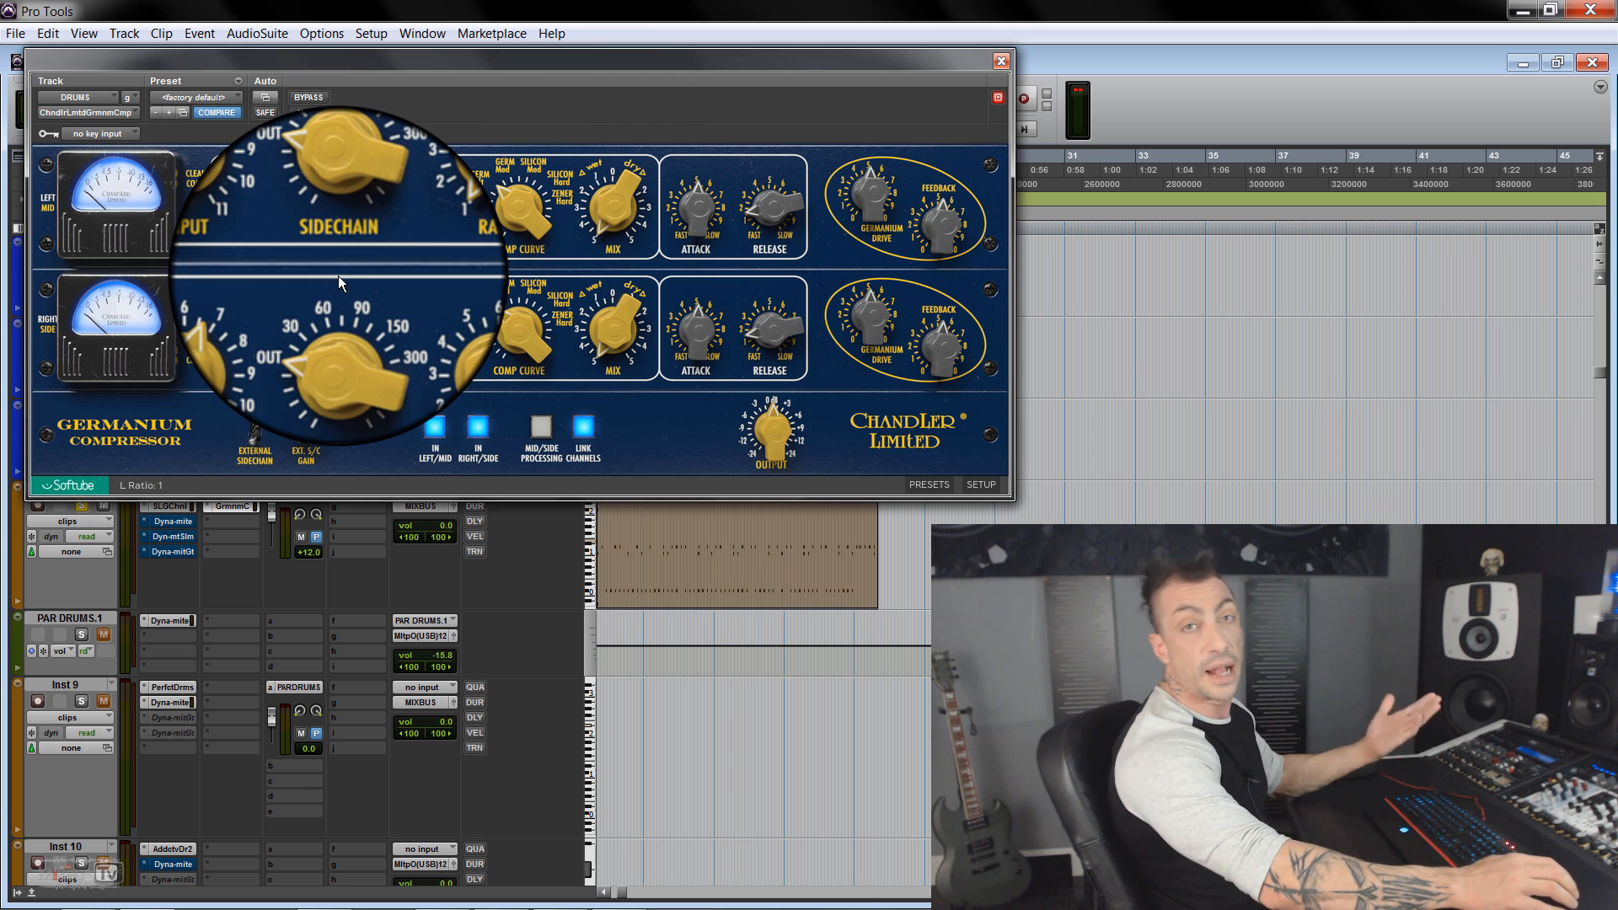
drag(349, 218, 351, 76)
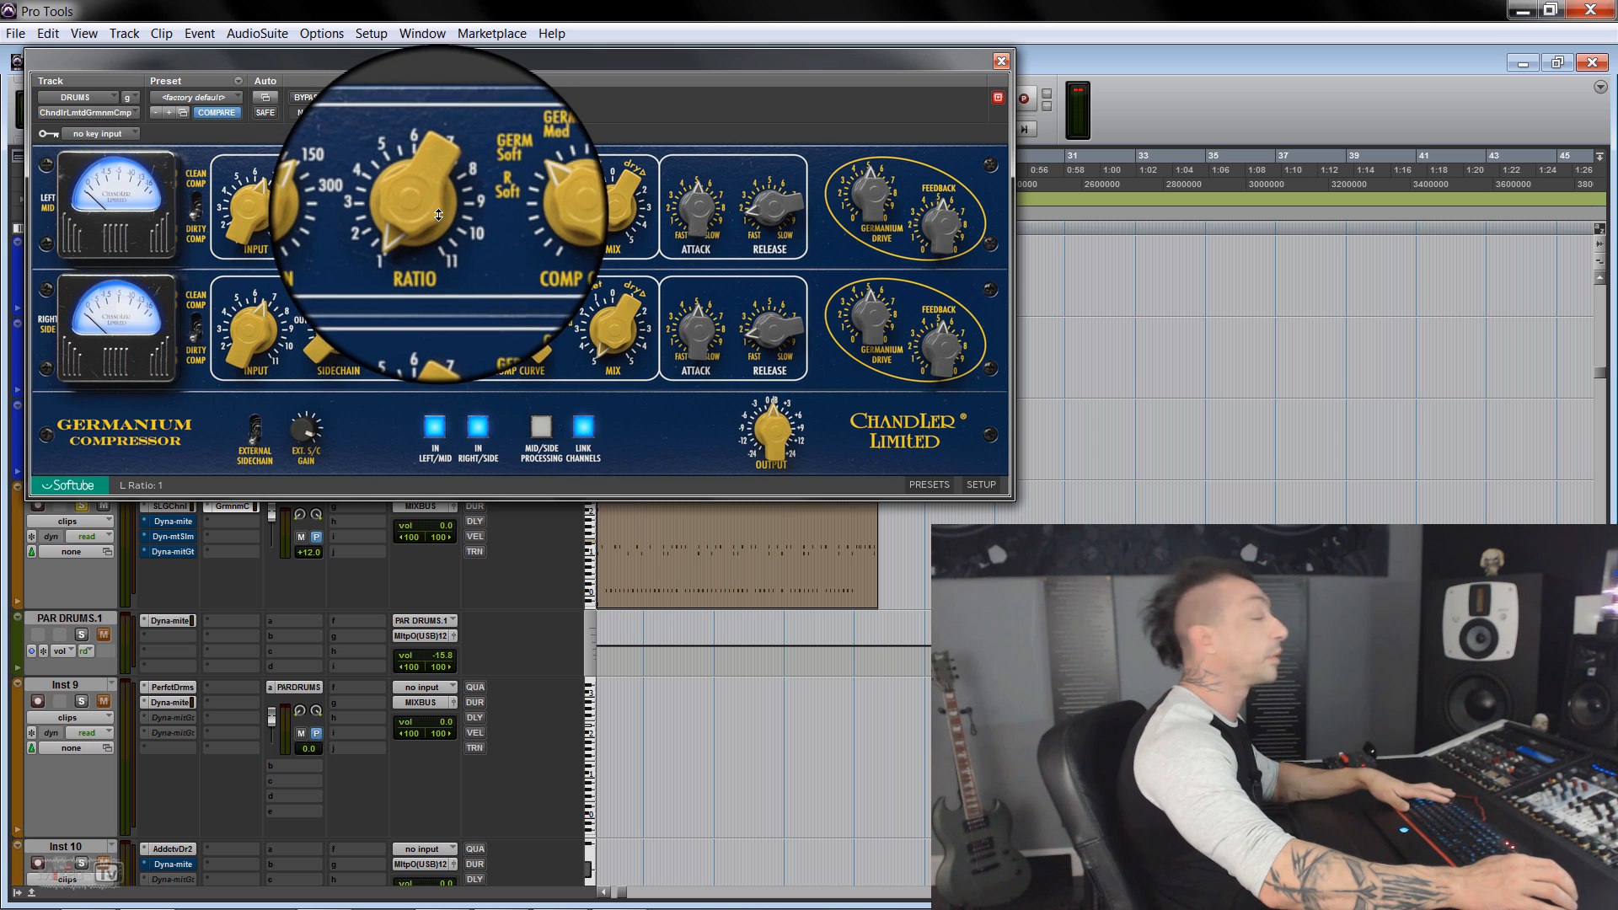
mouse_move(451, 216)
mouse_down()
mouse_move(474, 147)
mouse_move(455, 164)
mouse_move(463, 193)
mouse_up()
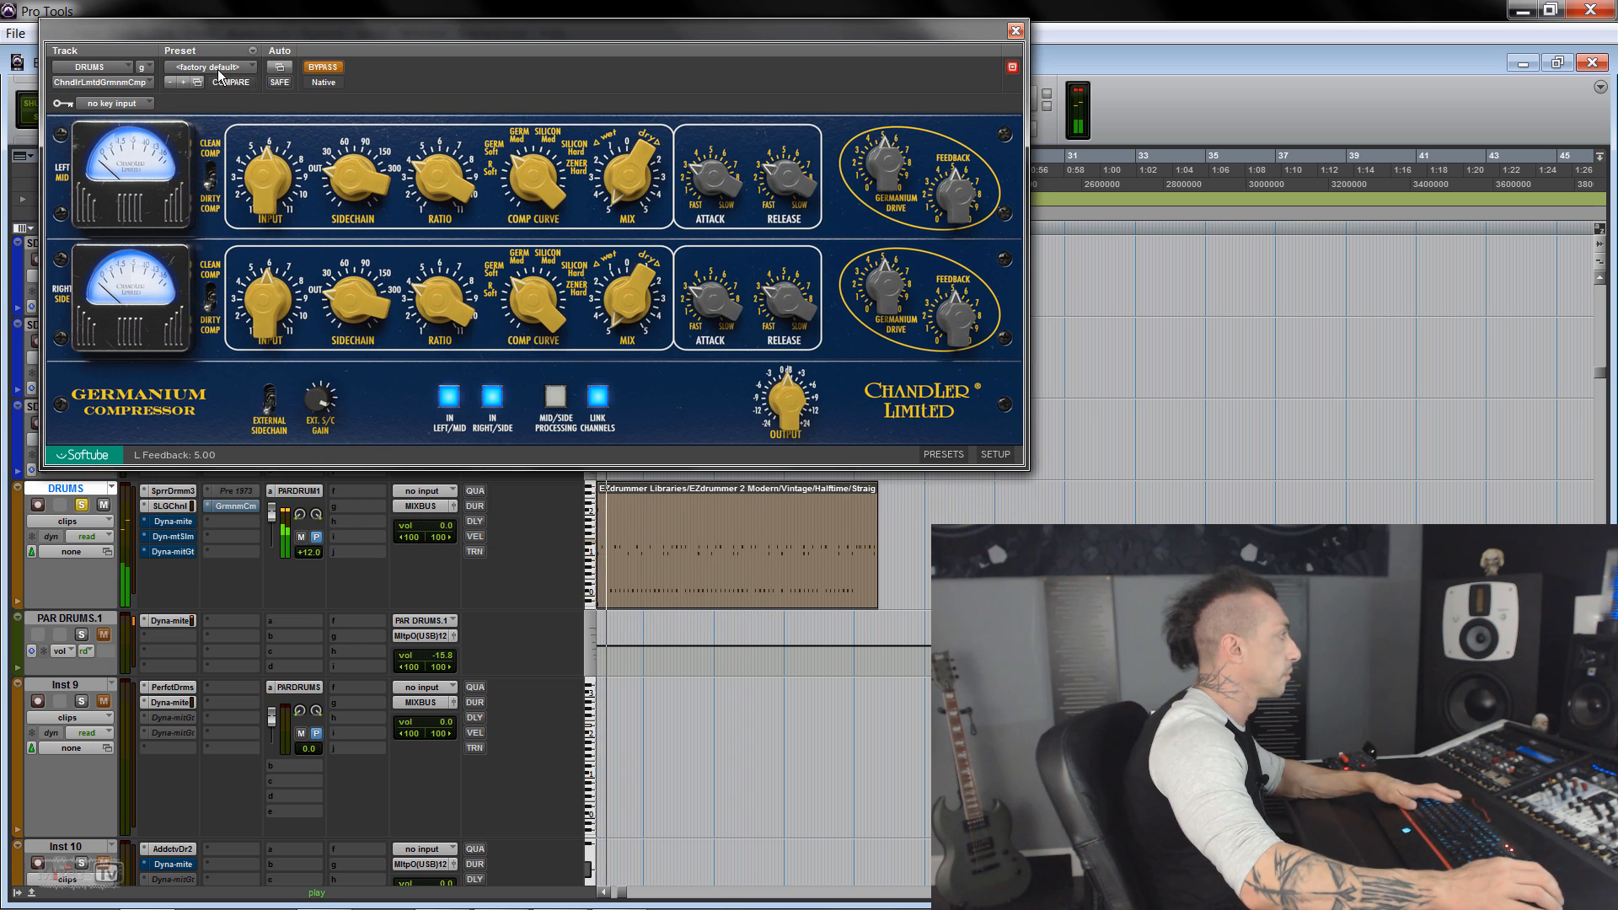
Load the Drum Sweetener preset in the Germanium Compressor and take the plug-in out of bypass.
click(221, 70)
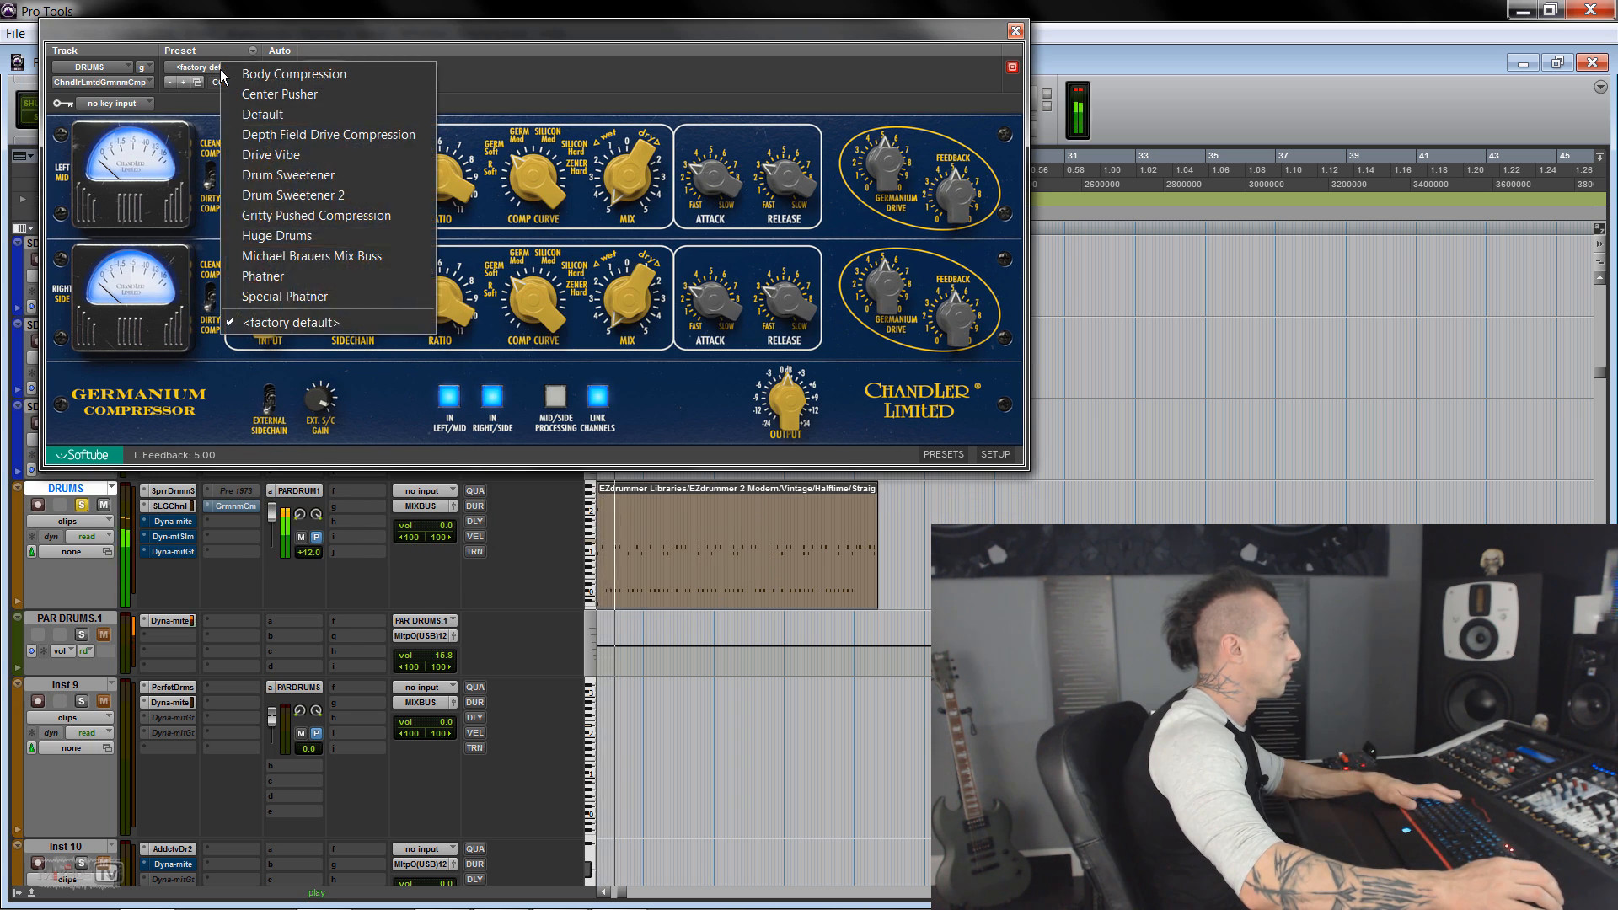
click(323, 177)
click(322, 66)
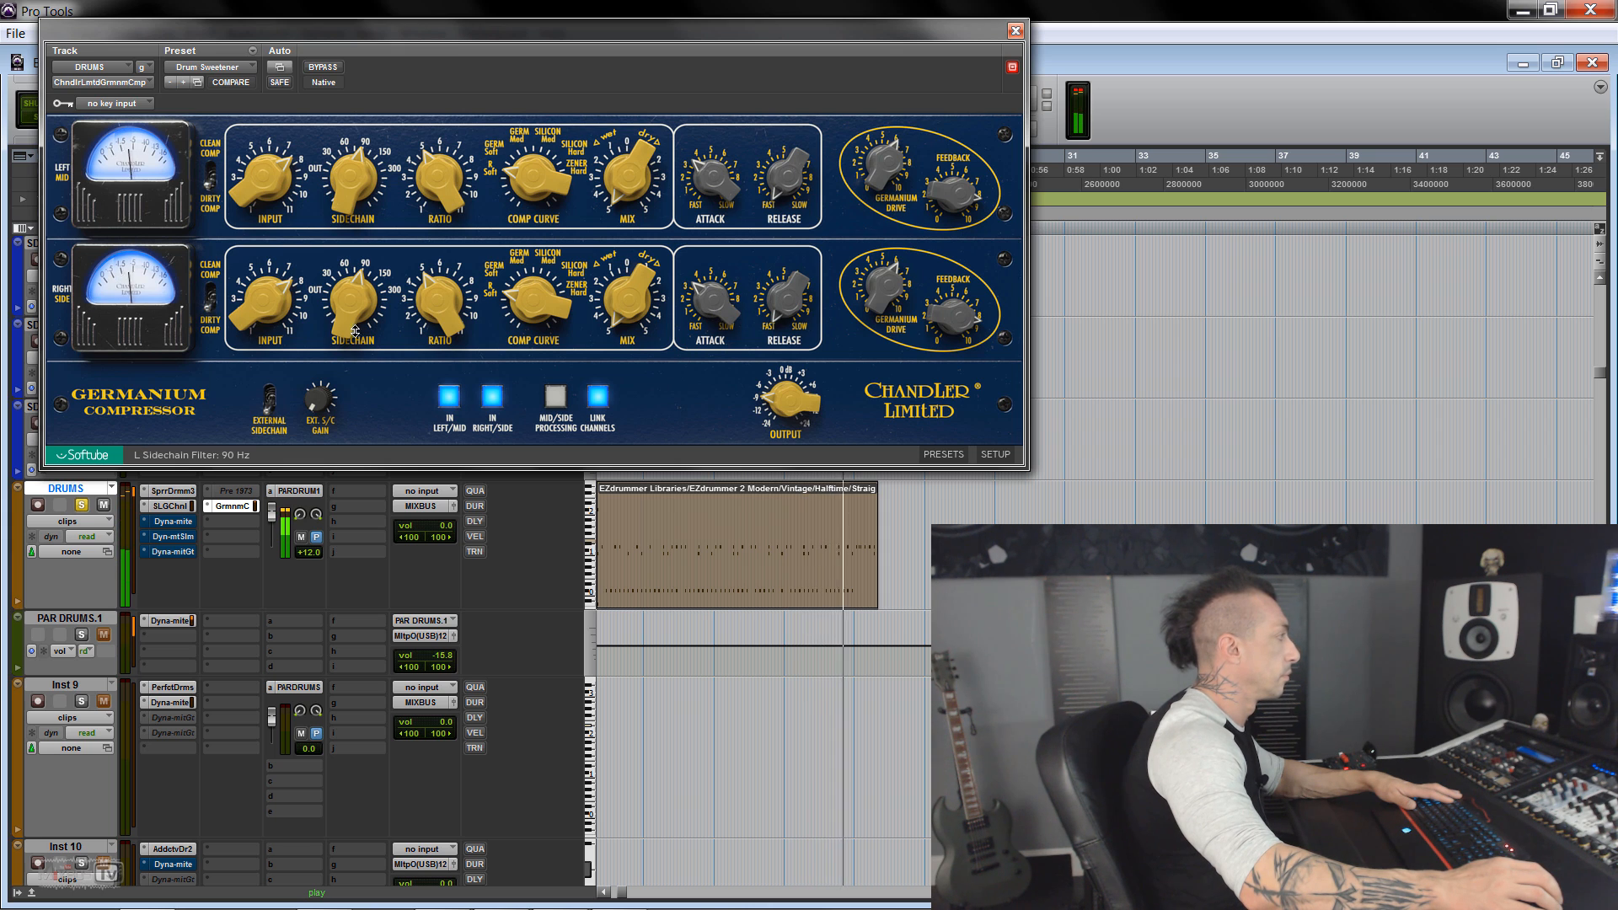
Set the sidechain filter to 150 Hz, the compression curve to SILICON Med, the attack to 7.38 and the input to 6.72.
drag(352, 181, 353, 168)
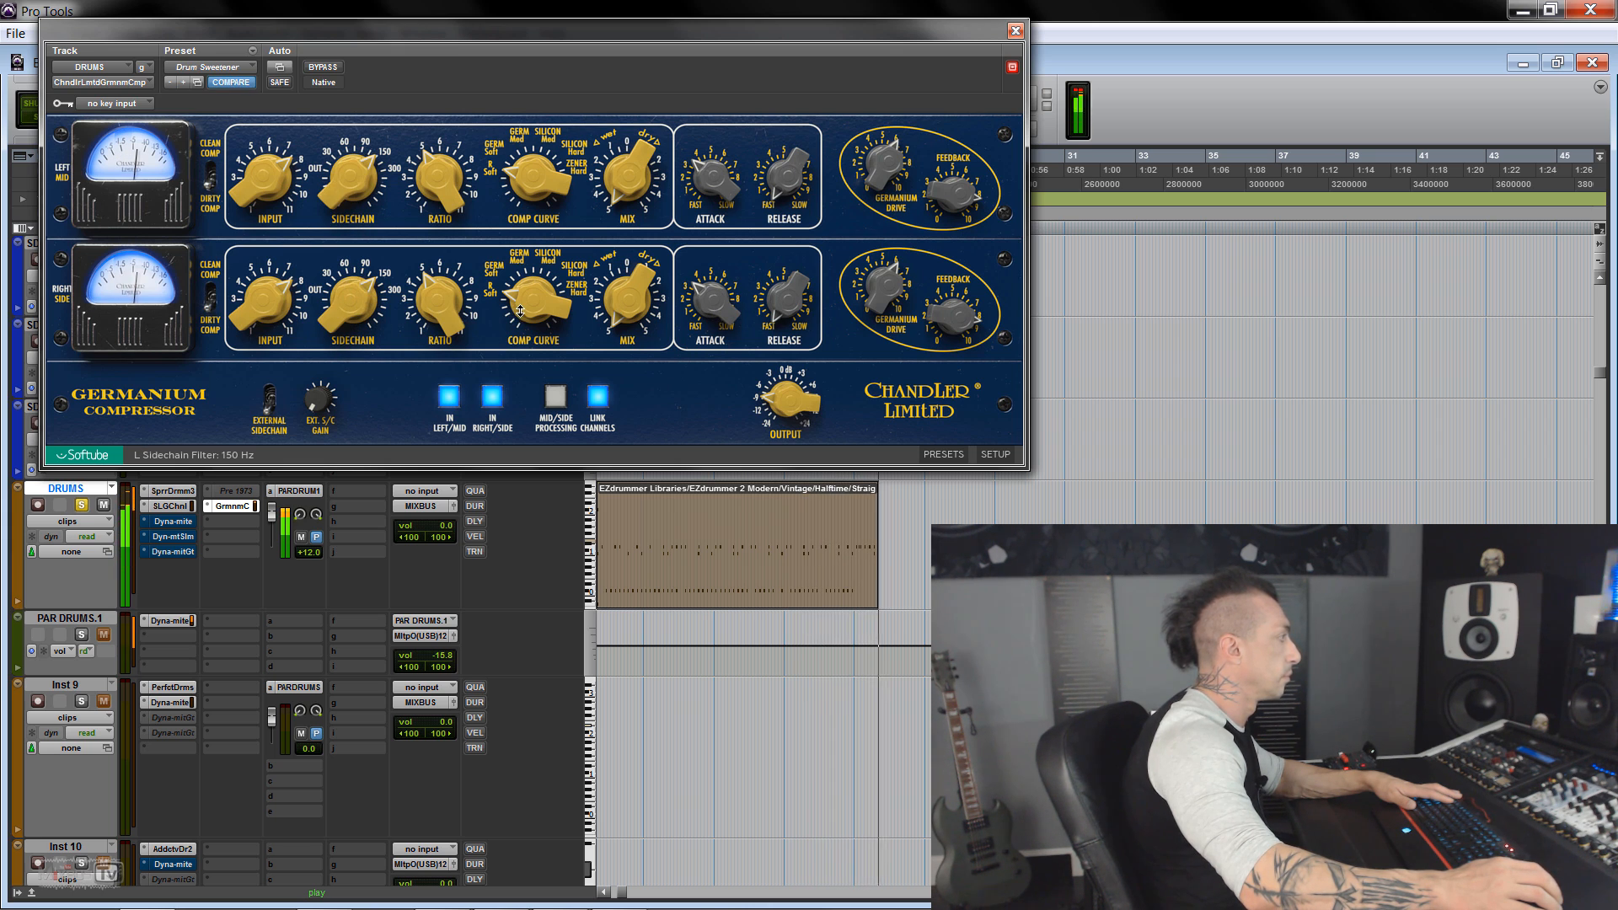
drag(531, 282, 536, 238)
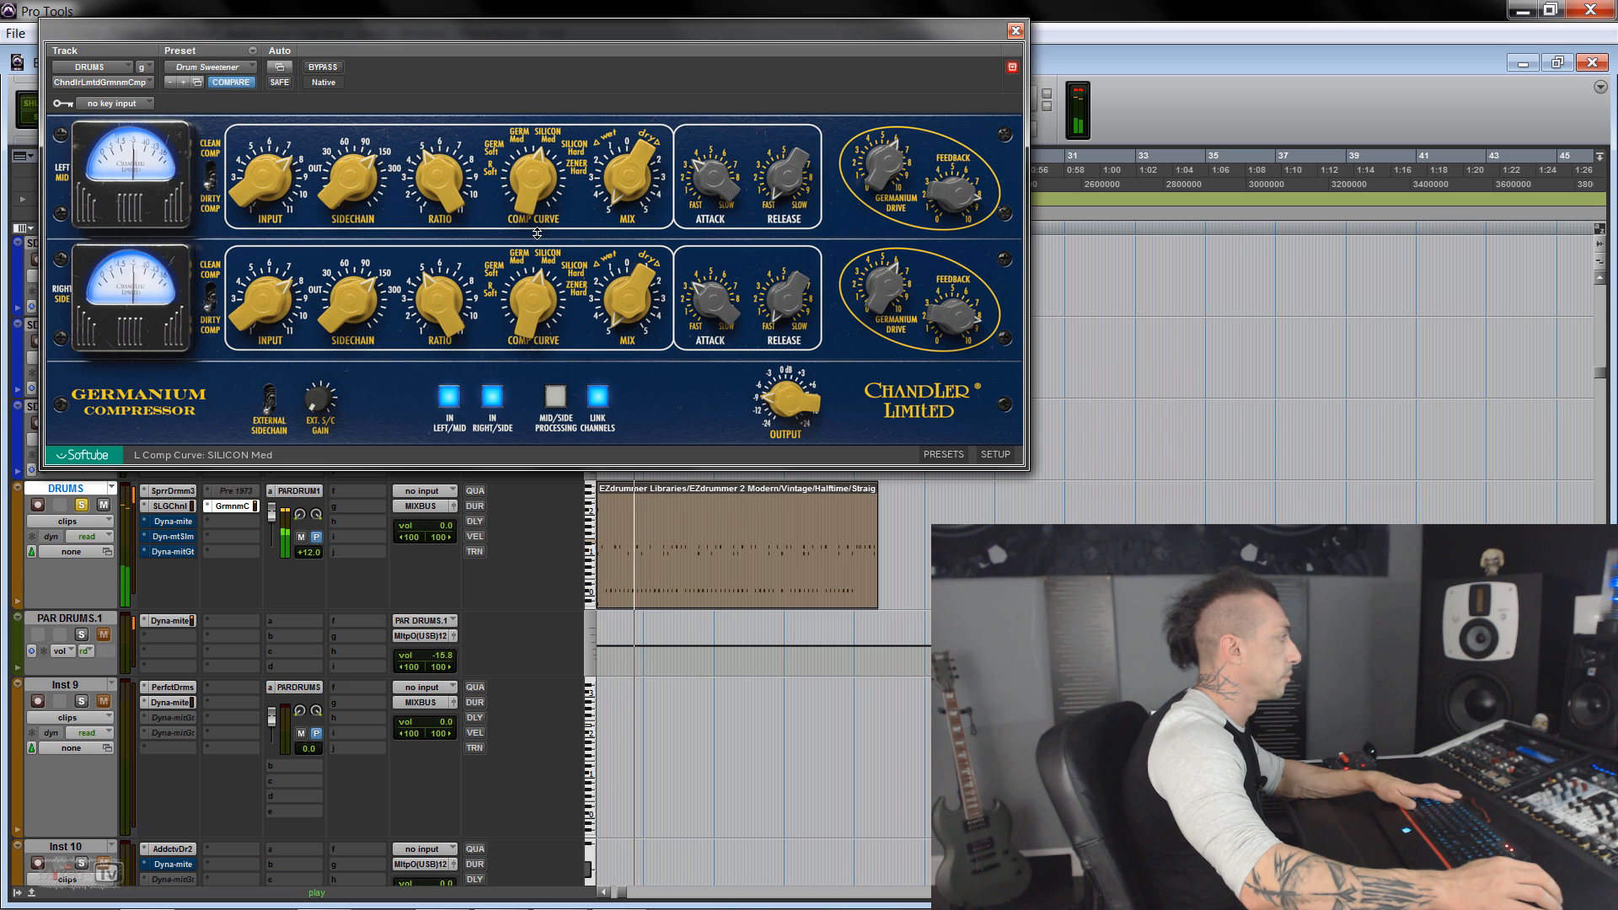
drag(707, 249, 707, 235)
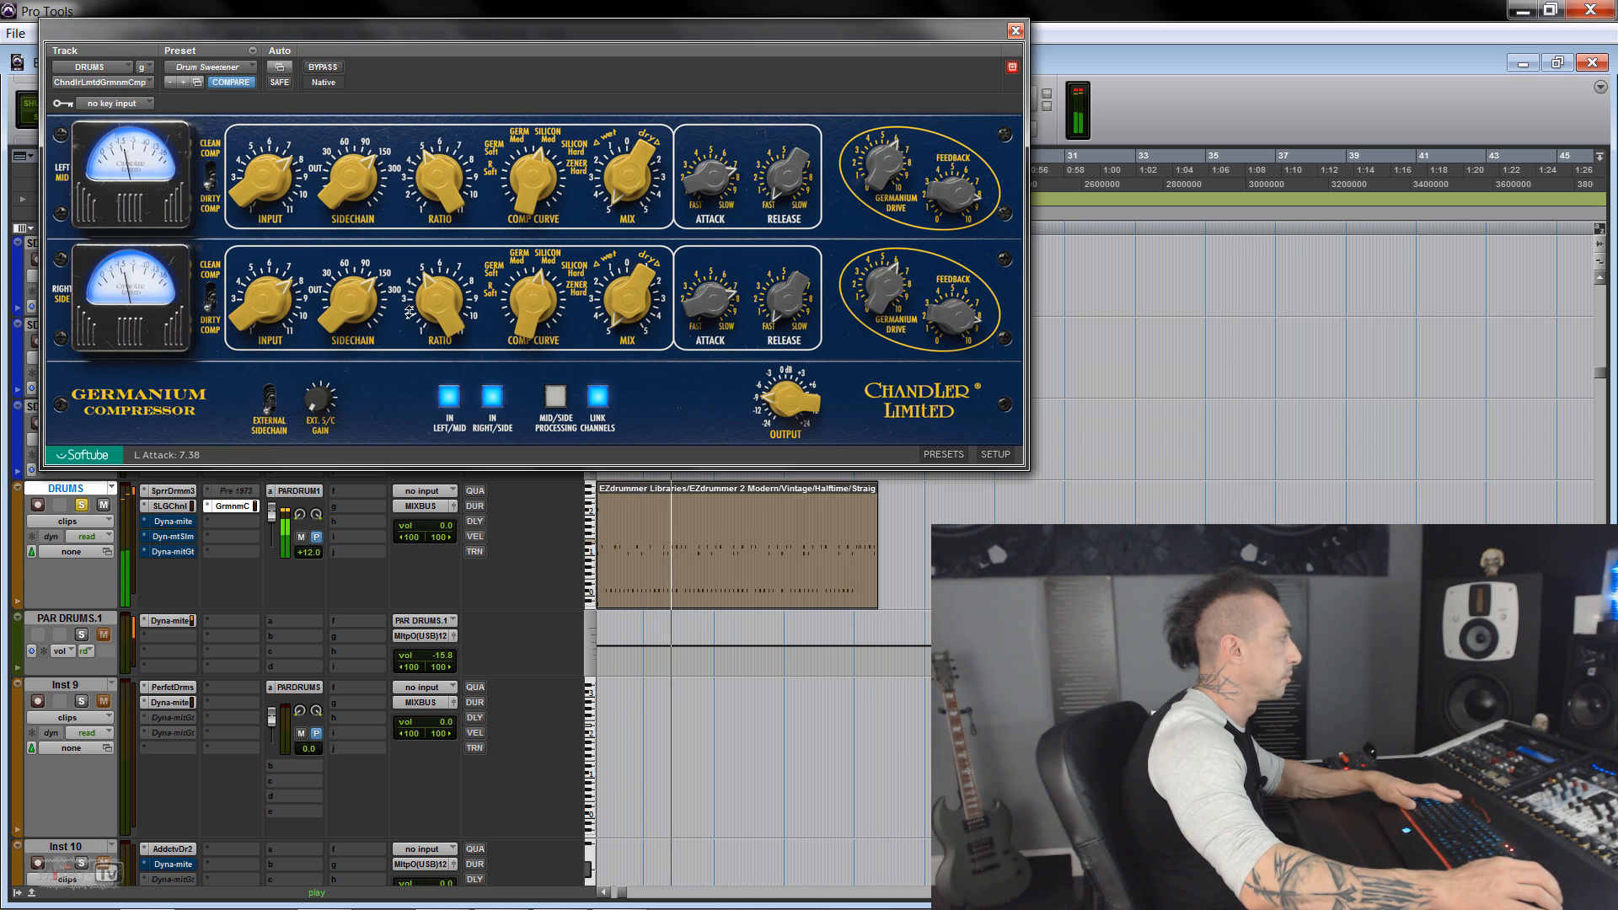
drag(276, 305, 279, 313)
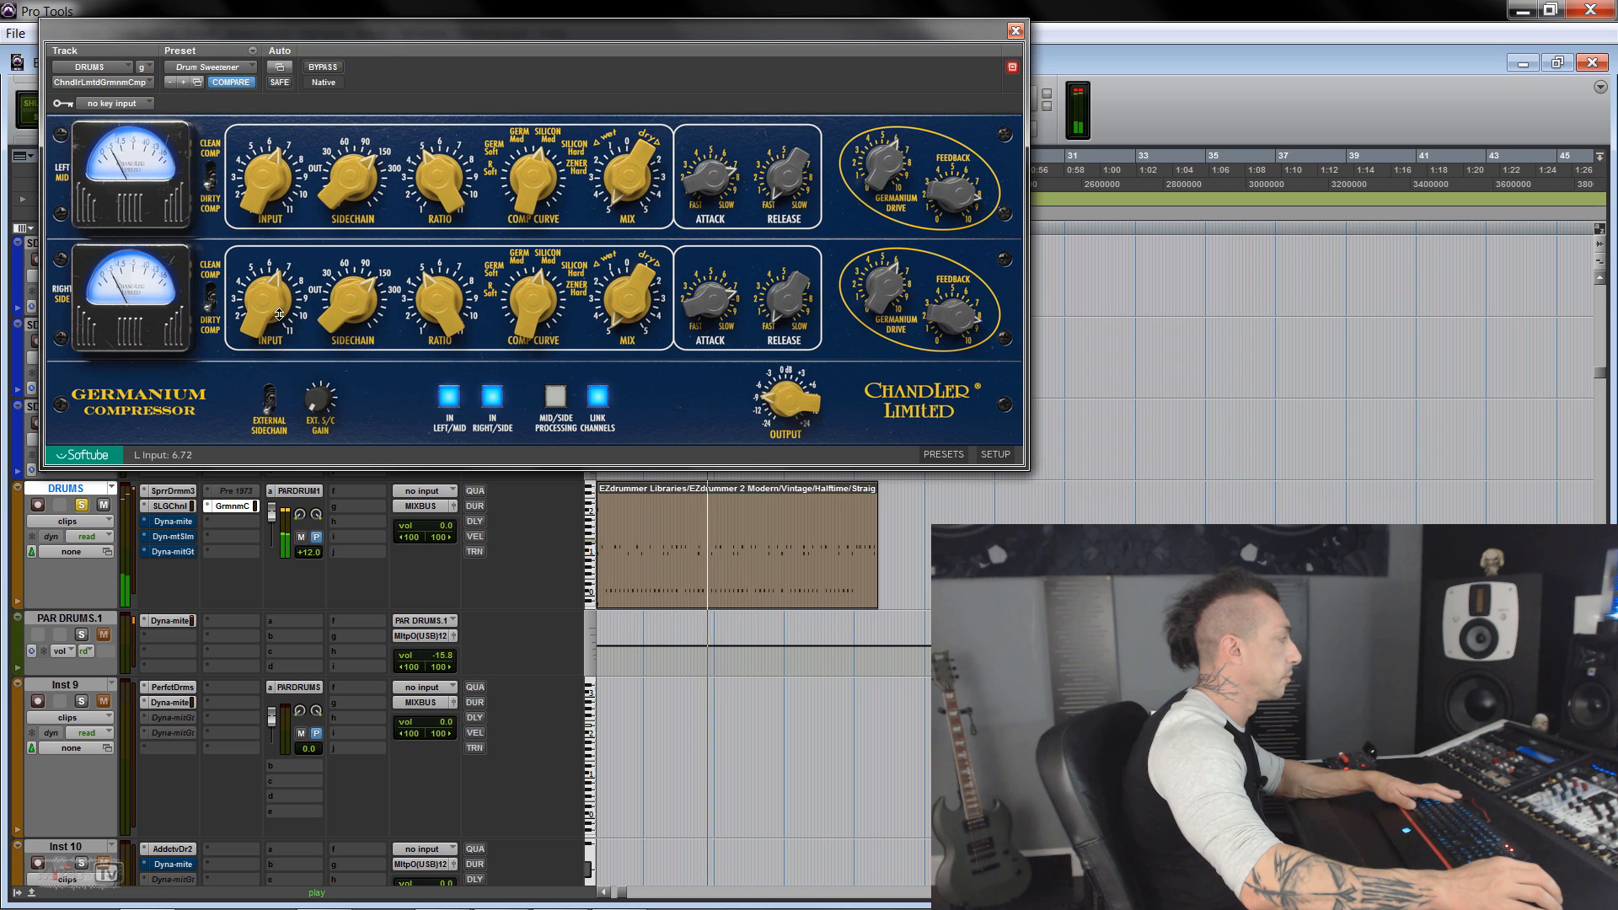
Set the compression curve to ZENER Hard and Germanium Drive to 8, comparing the drums against bypass.
drag(523, 323, 525, 305)
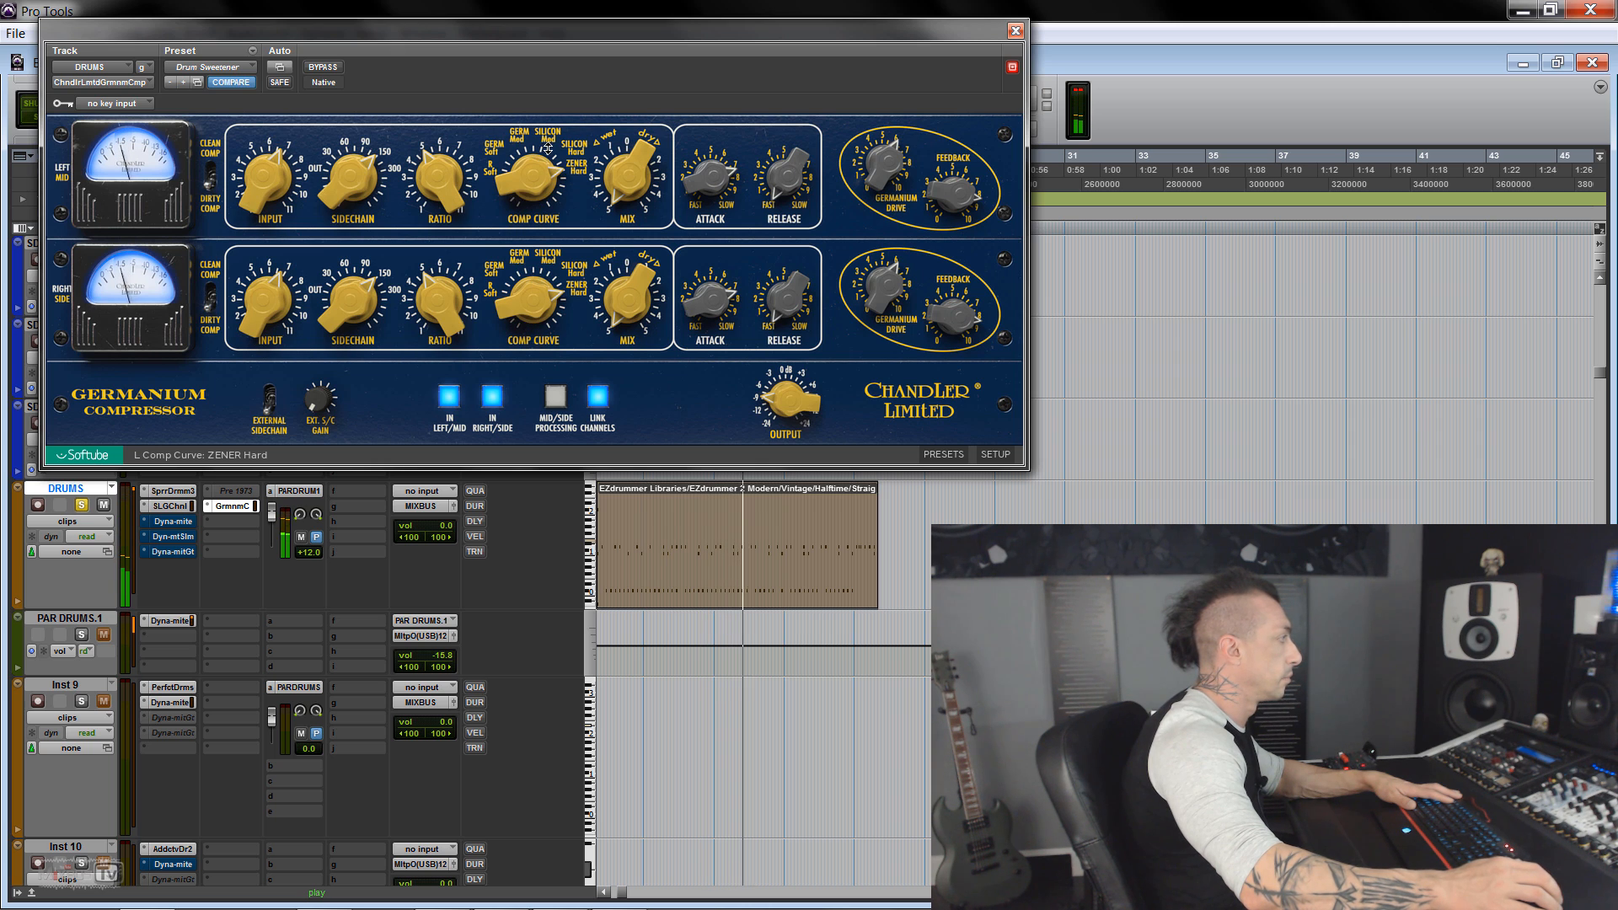
drag(884, 290, 890, 254)
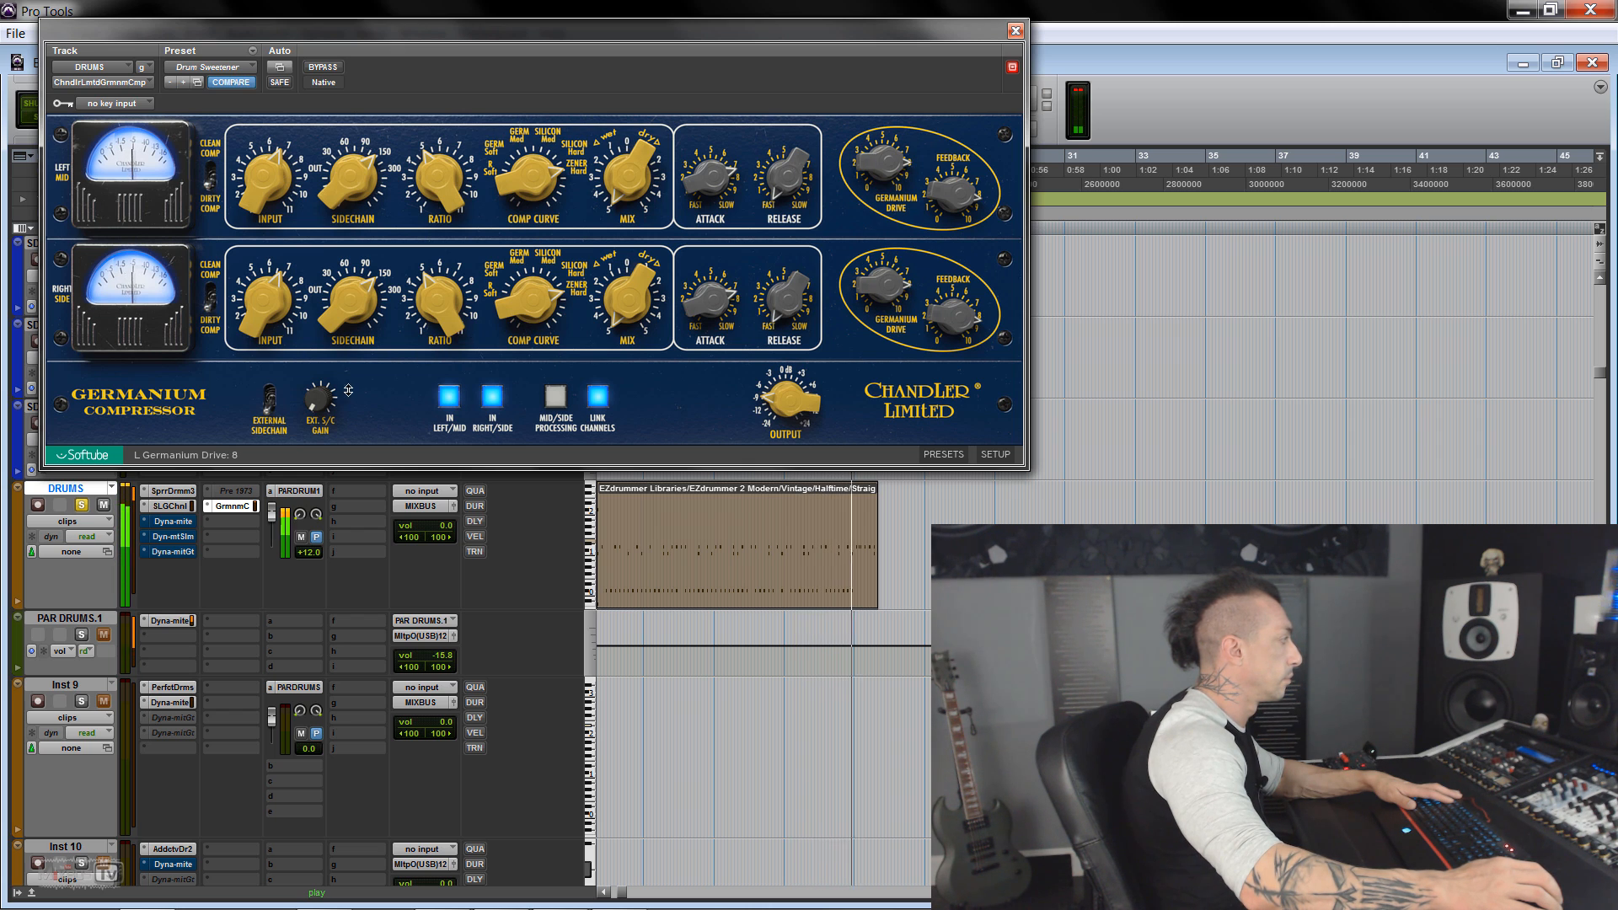
click(325, 69)
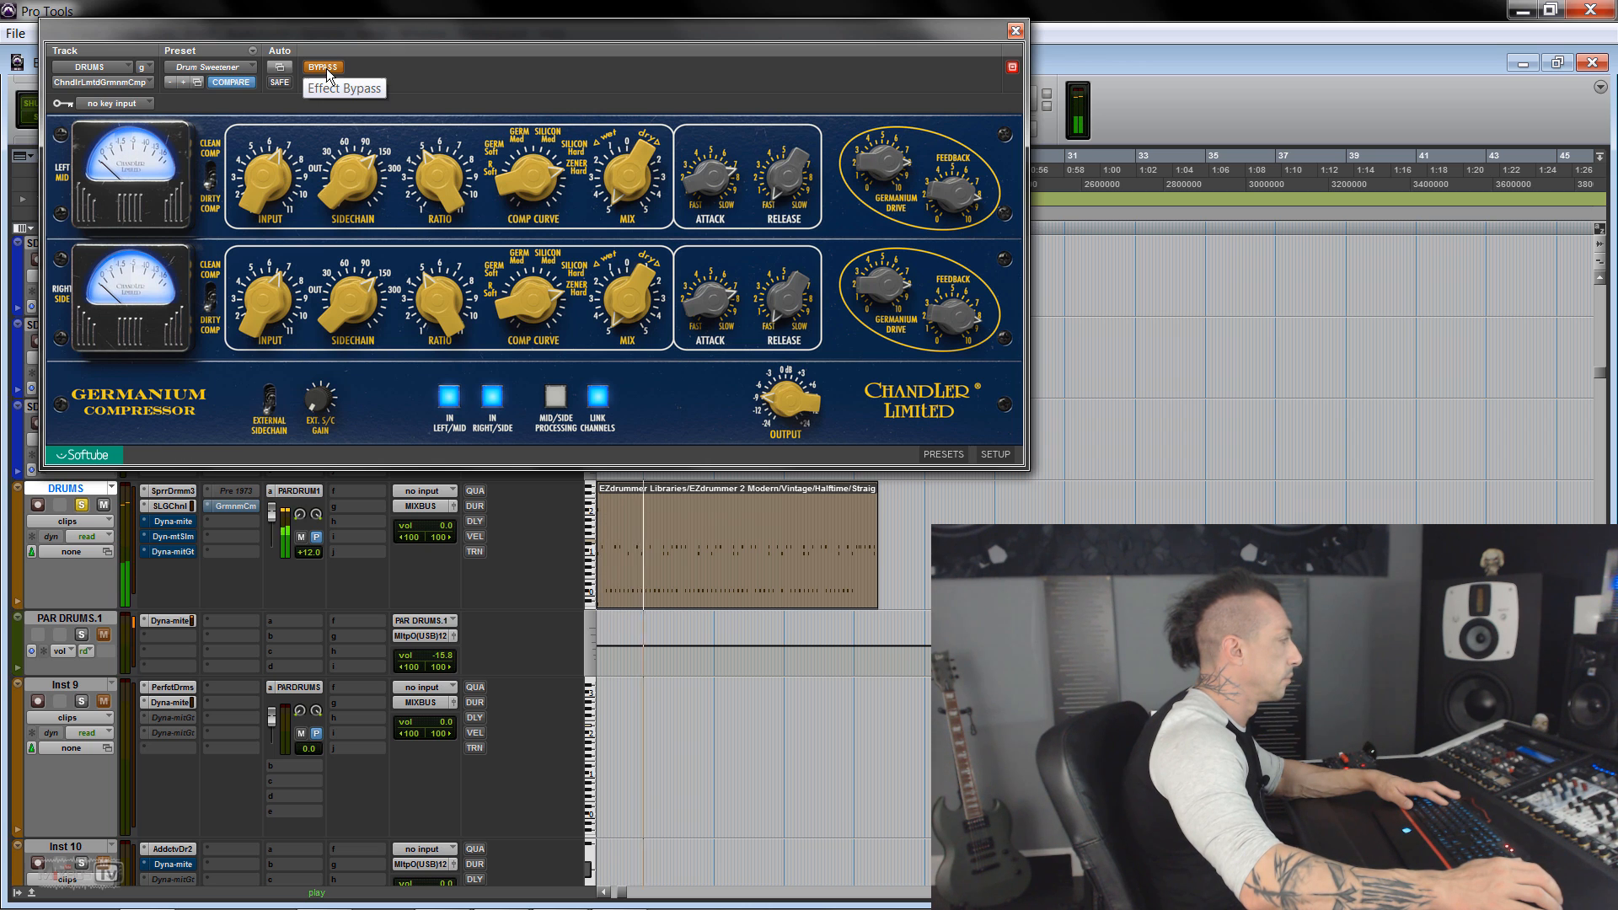
click(325, 68)
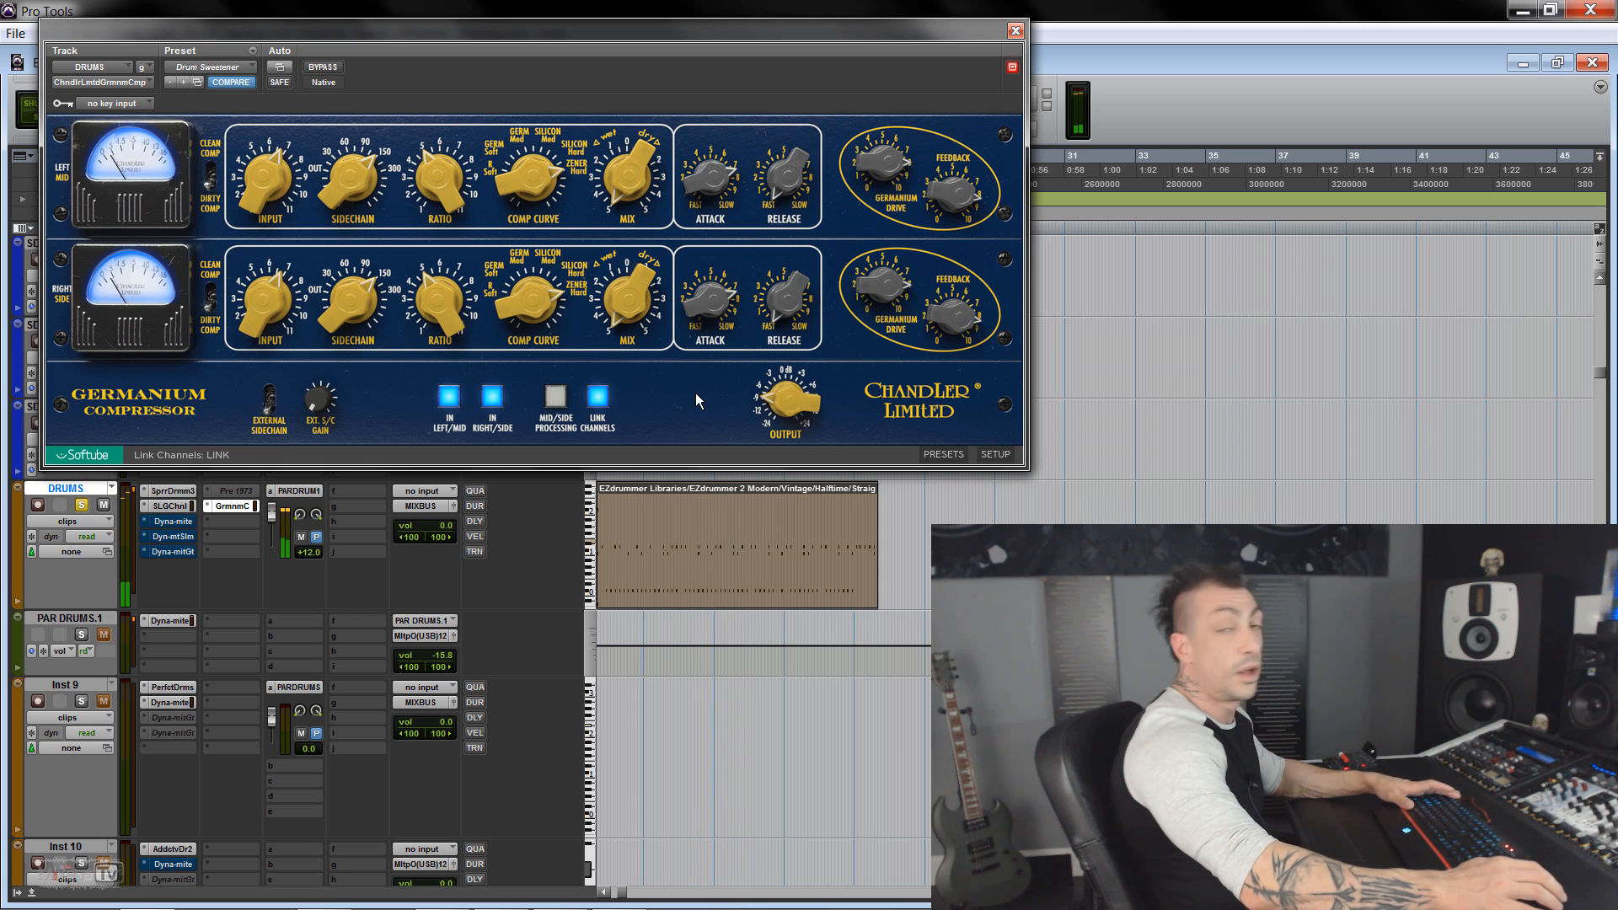
Enable mid/side processing, compare it against bypass, and set the compression curve back to SILICON Med.
key(space)
click(556, 397)
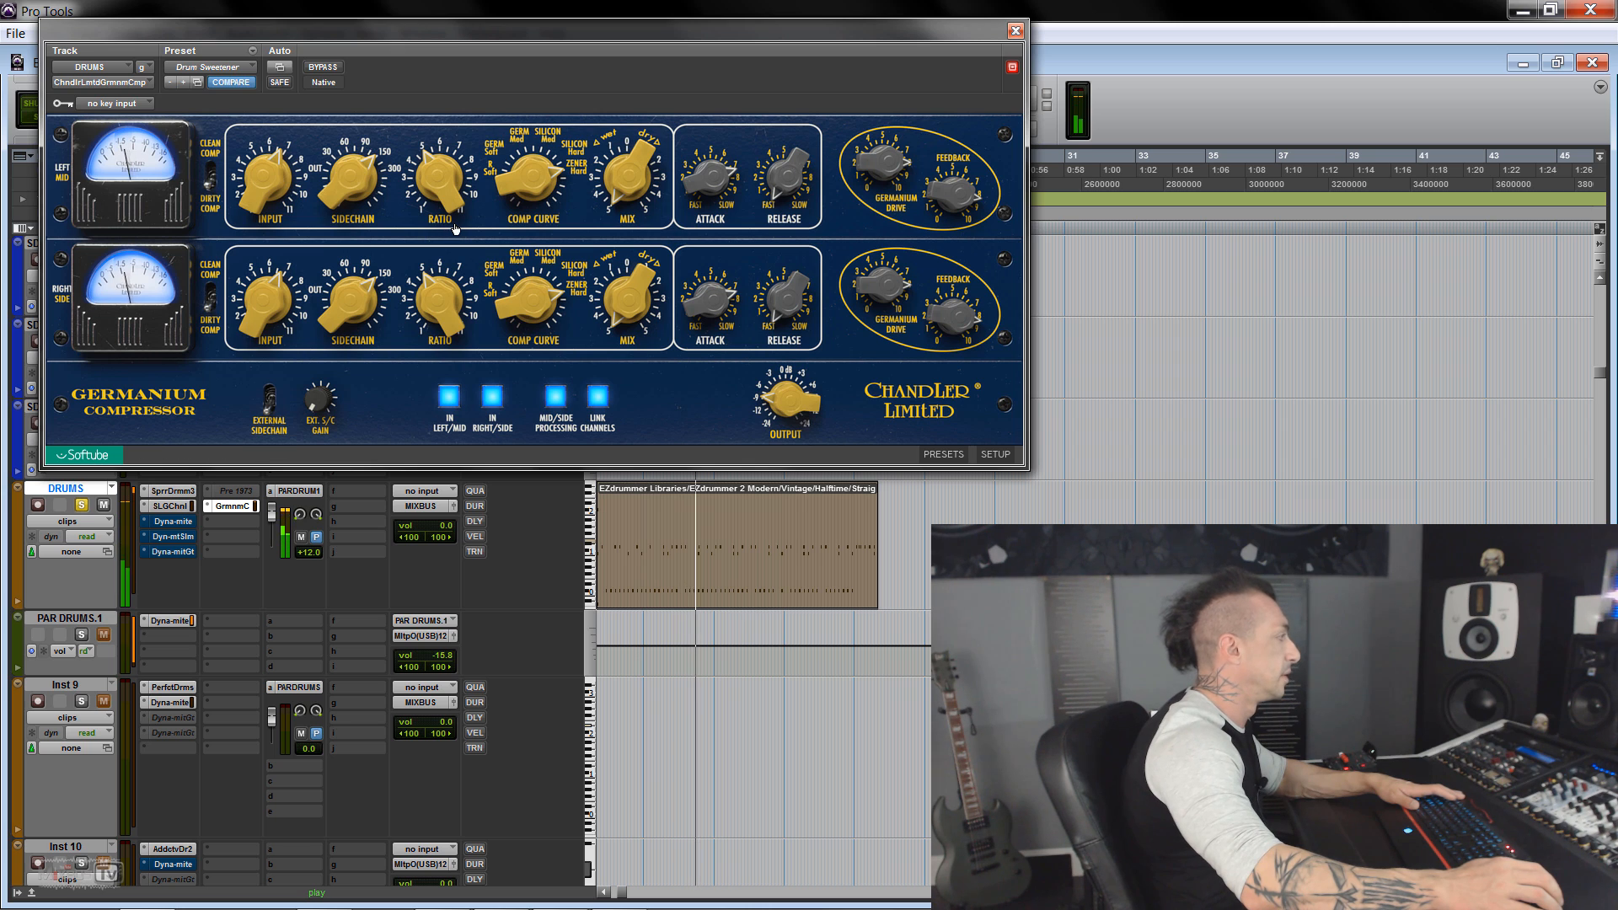
click(322, 67)
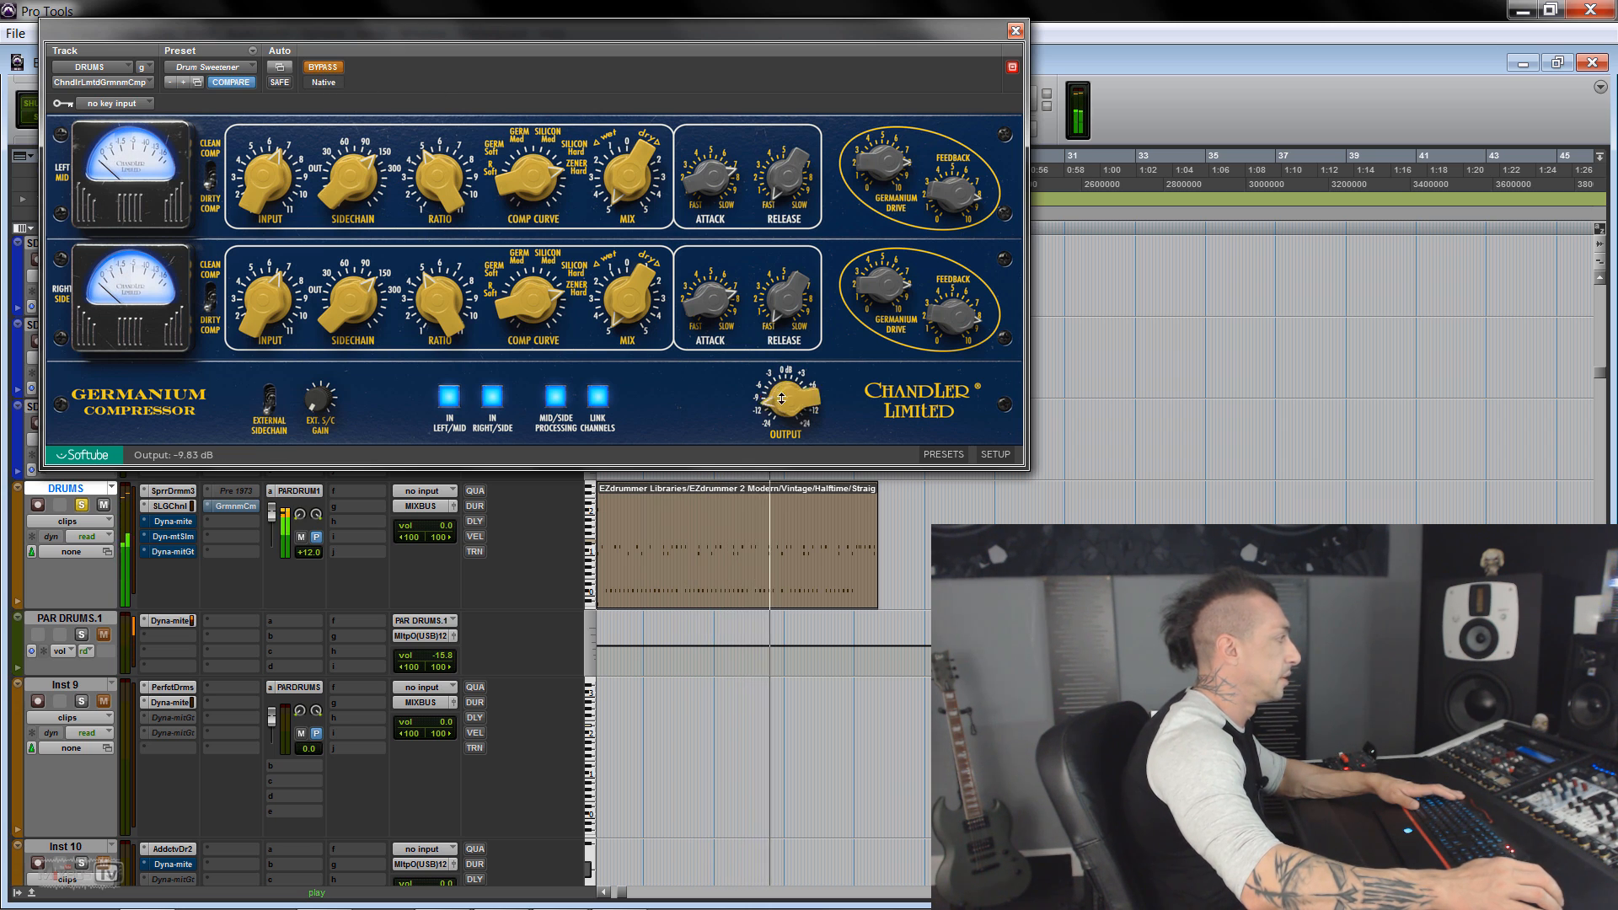
click(323, 68)
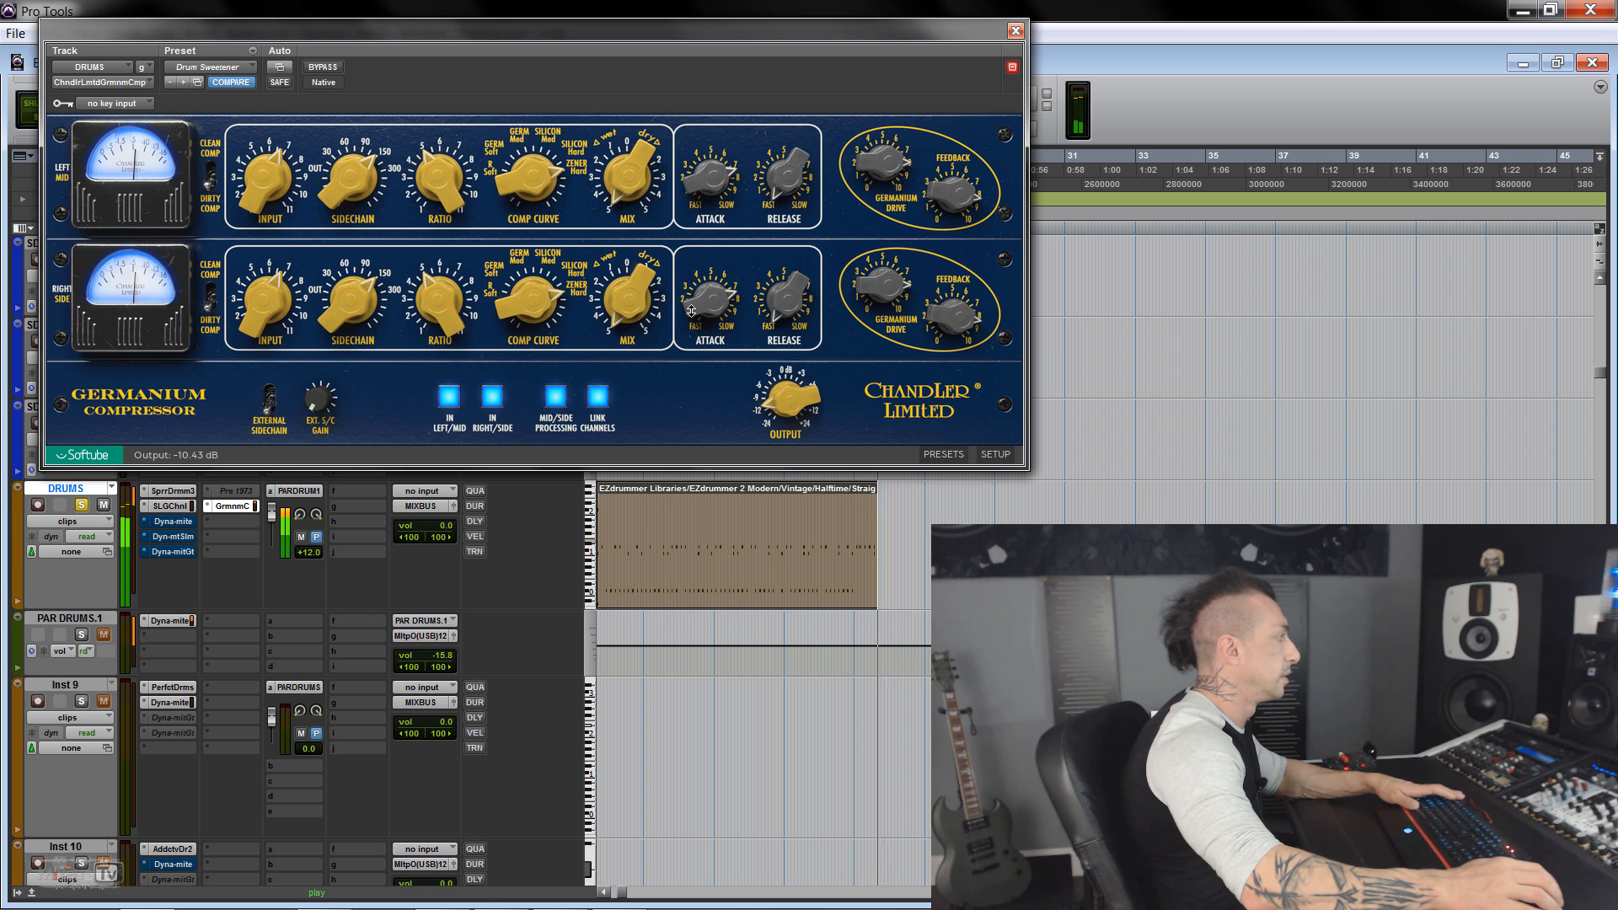
drag(523, 305, 533, 359)
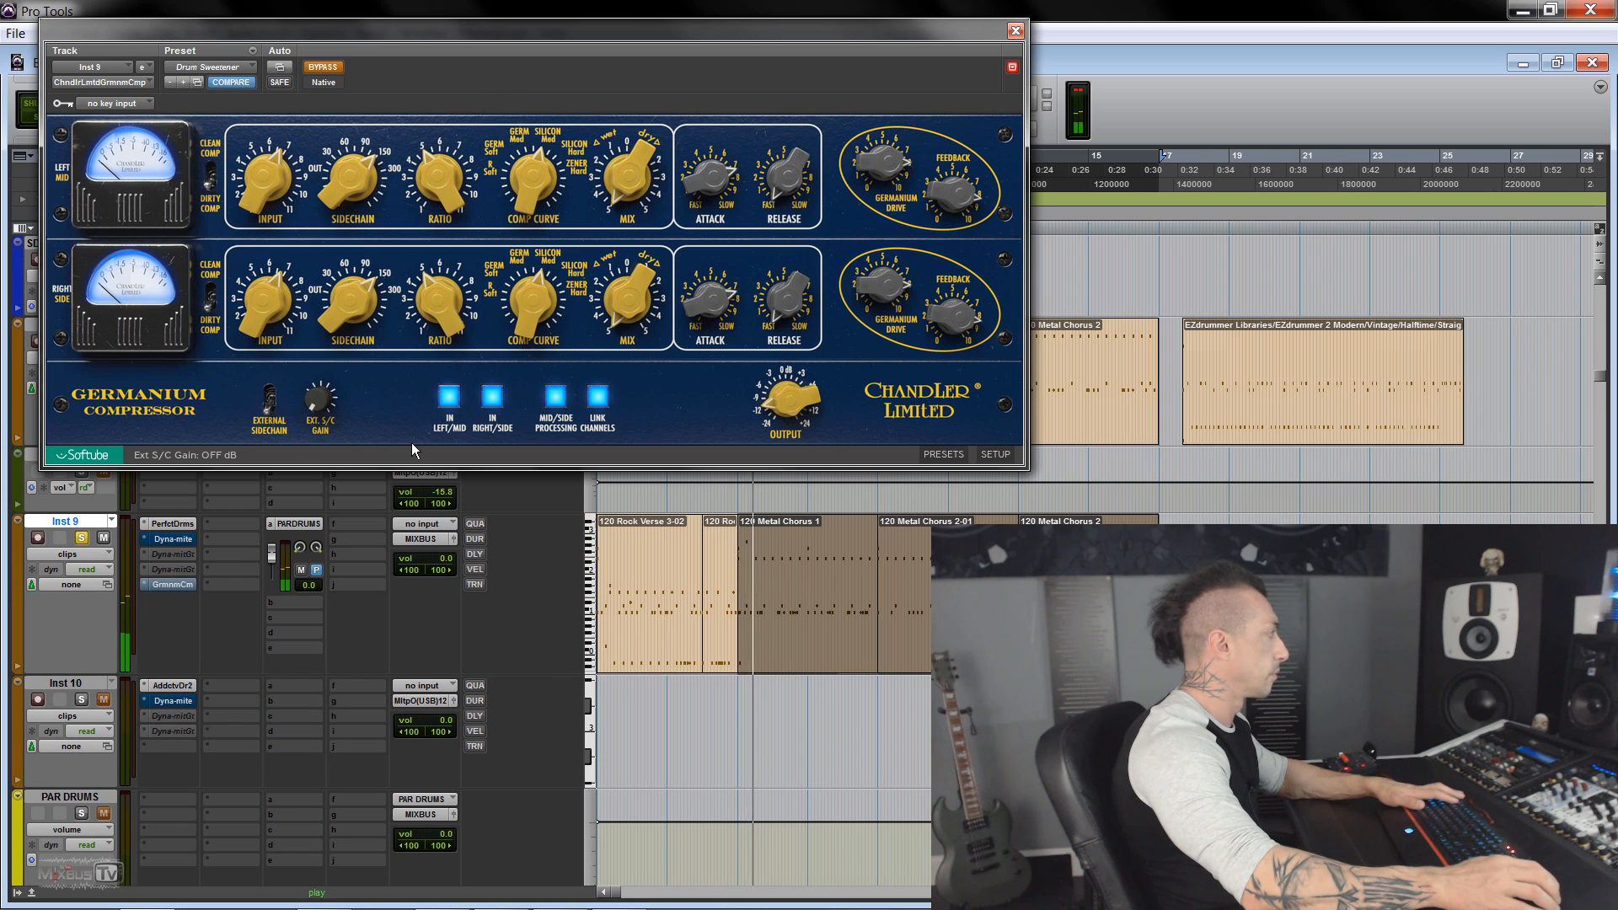
Activate the compressor on Inst 9, lower Germanium Drive, and set Output to 2.47 dB and Feedback to 1.18.
click(322, 67)
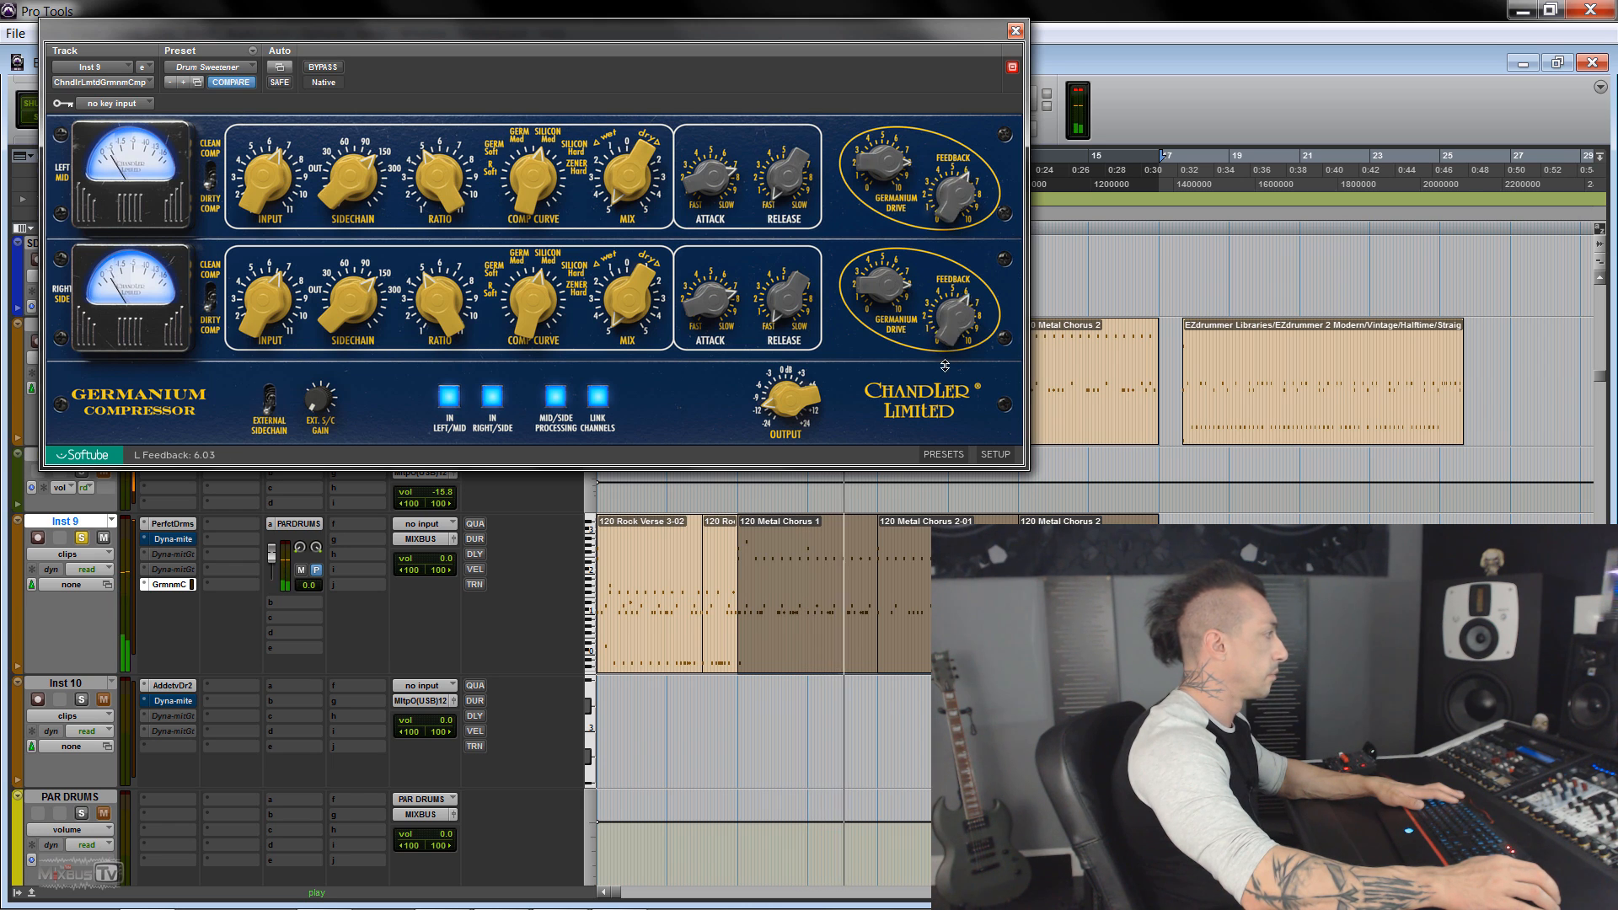
drag(821, 416, 822, 438)
drag(937, 320, 938, 354)
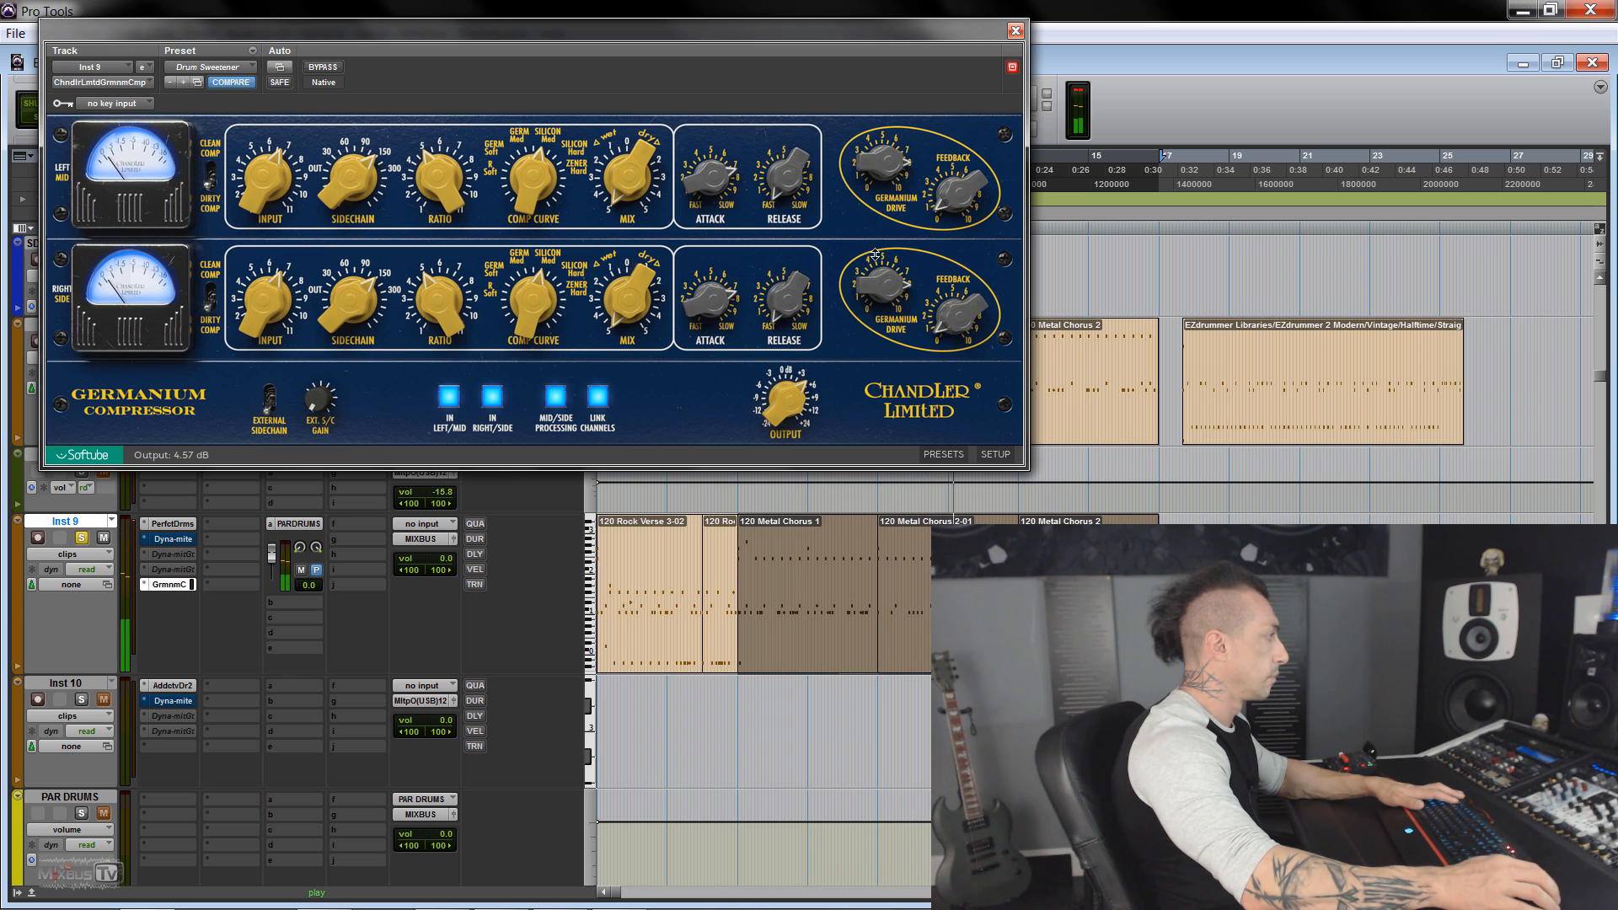
drag(873, 261, 876, 219)
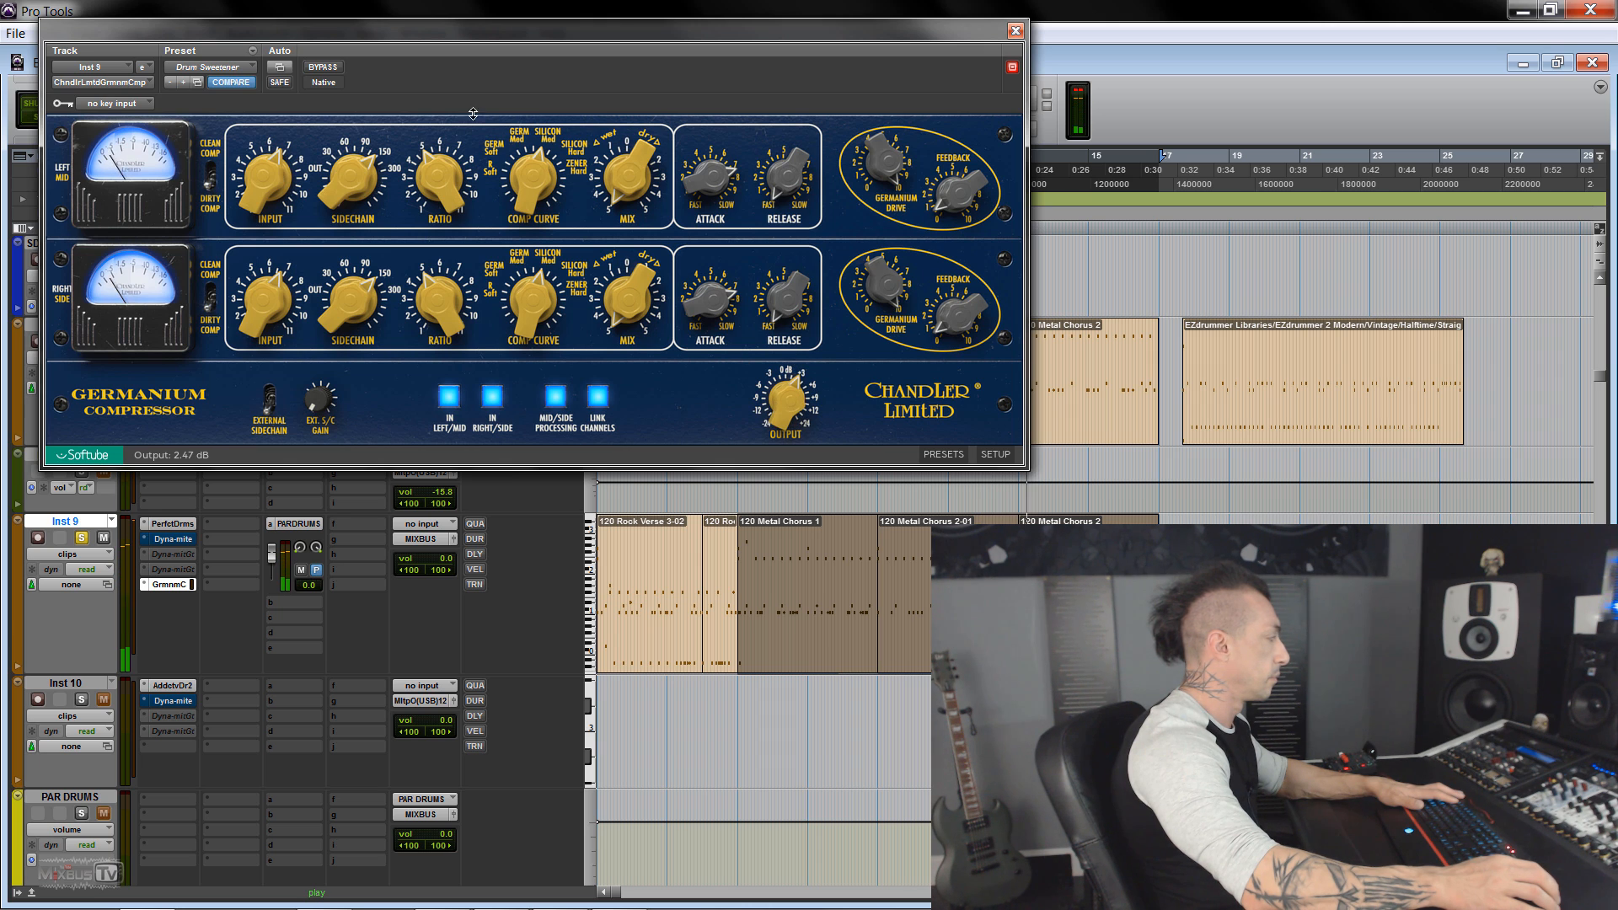
drag(947, 324, 947, 315)
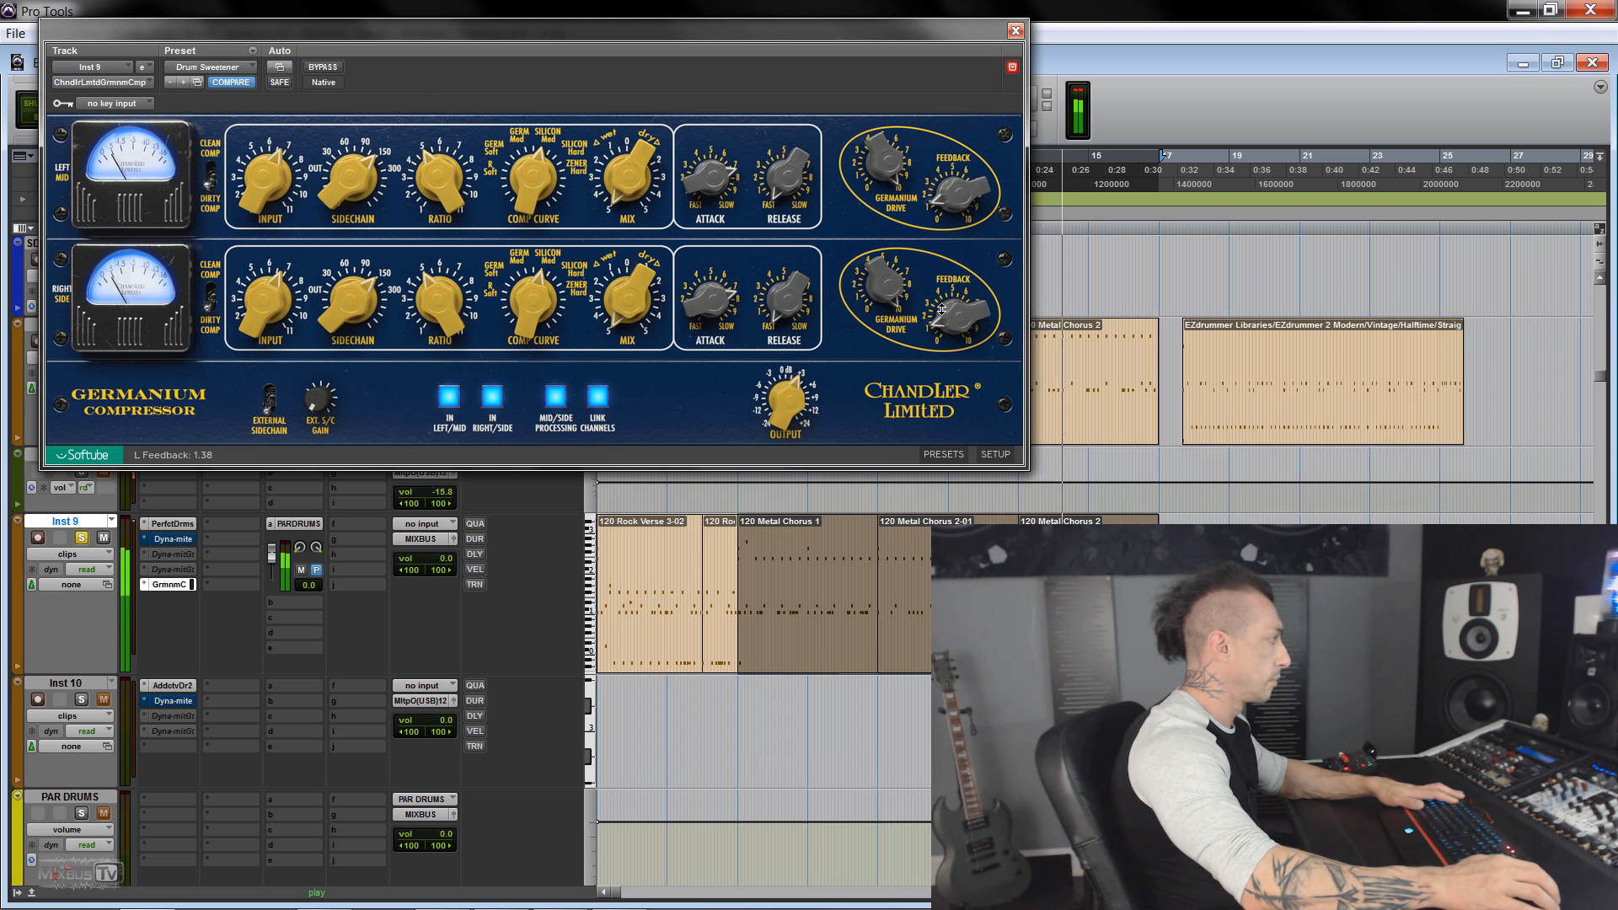
Match the compressor's level on Inst 9 by setting Output to -2.18 dB while comparing against bypass.
click(323, 67)
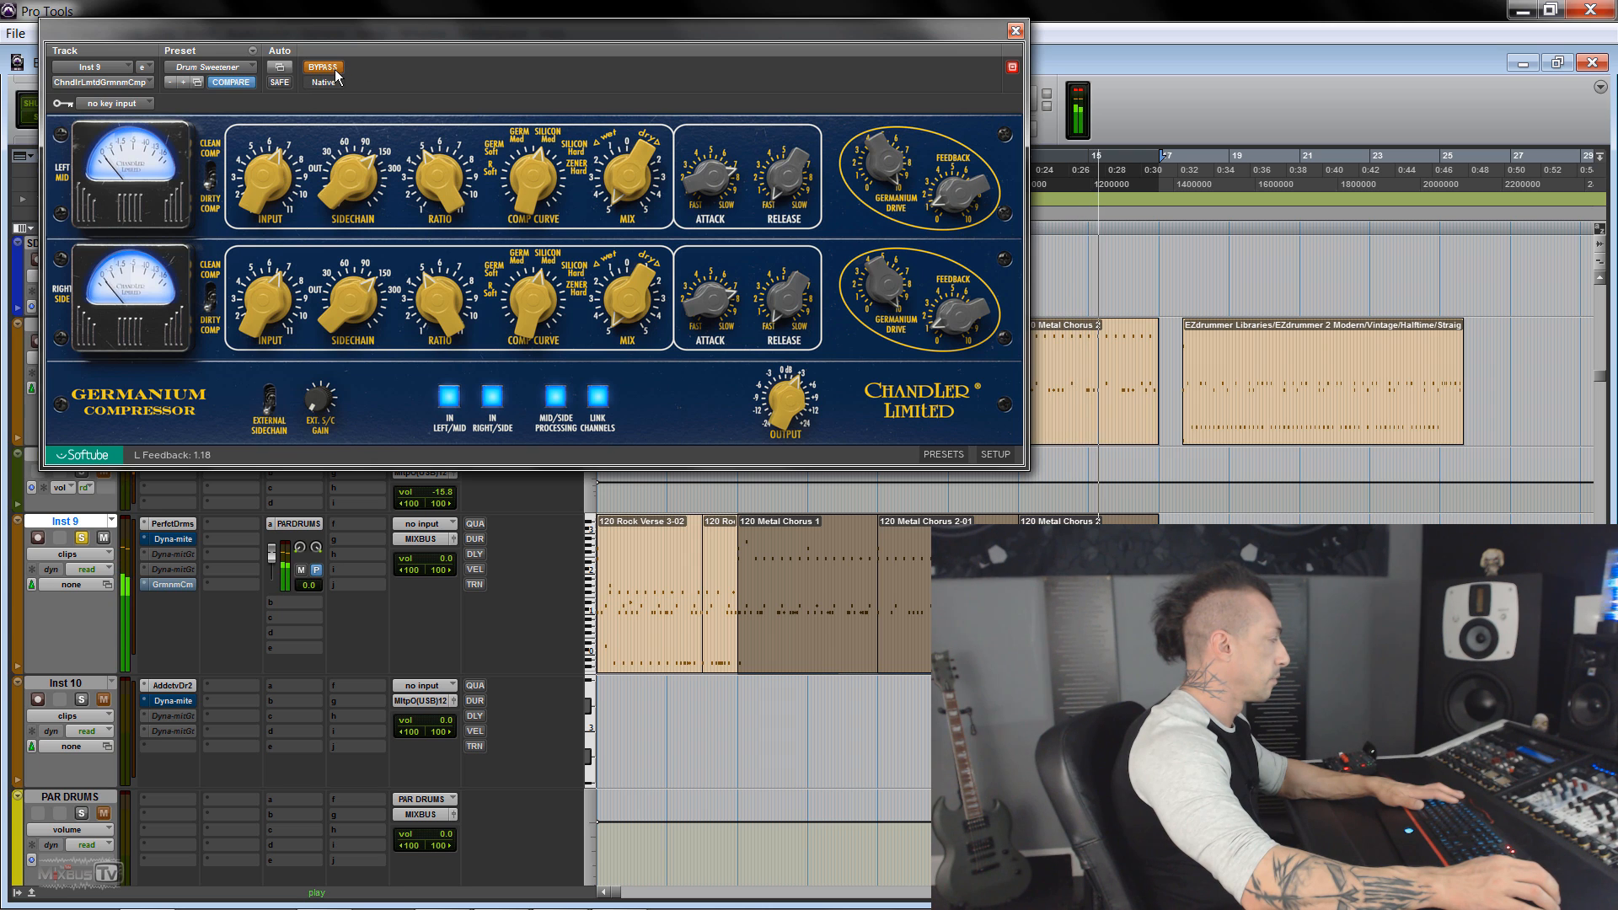
drag(796, 405, 797, 426)
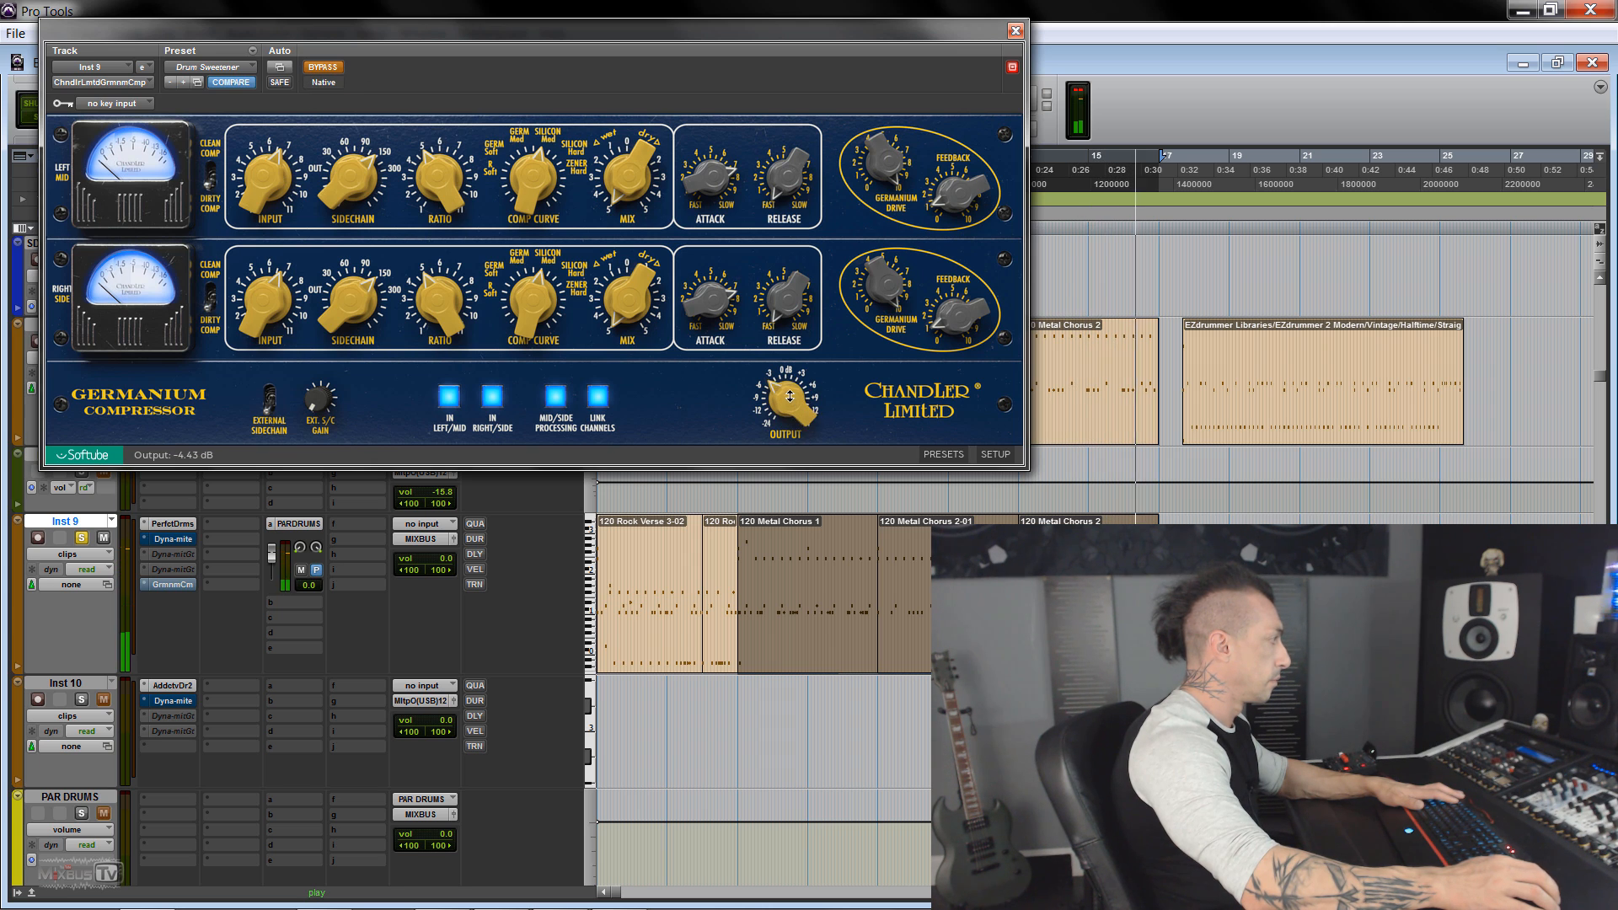
click(323, 68)
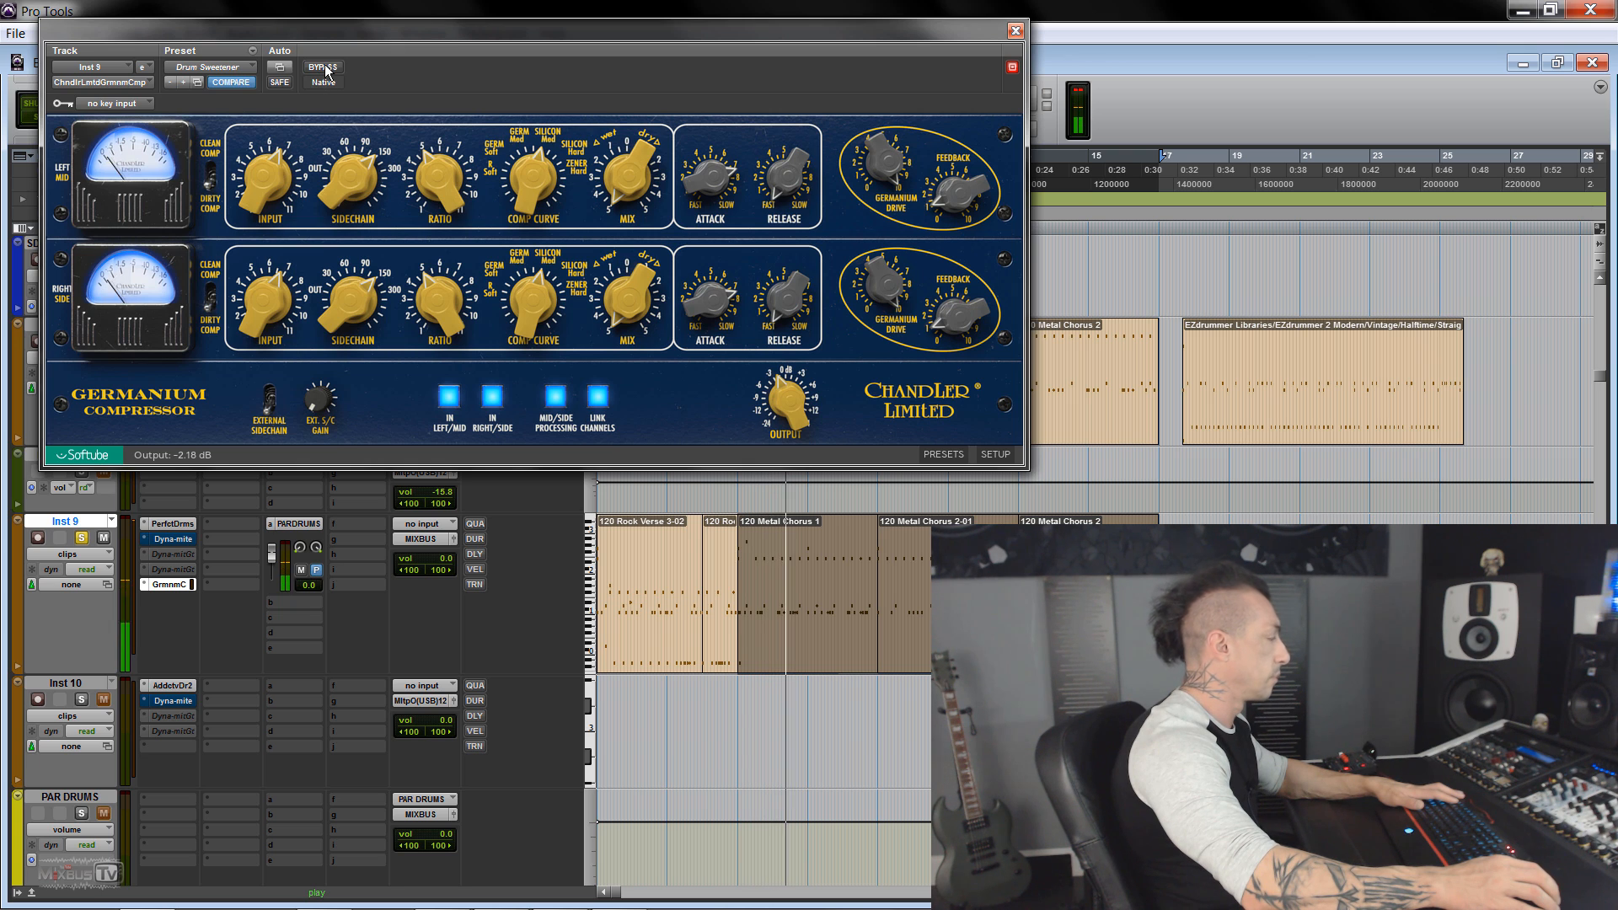
click(324, 67)
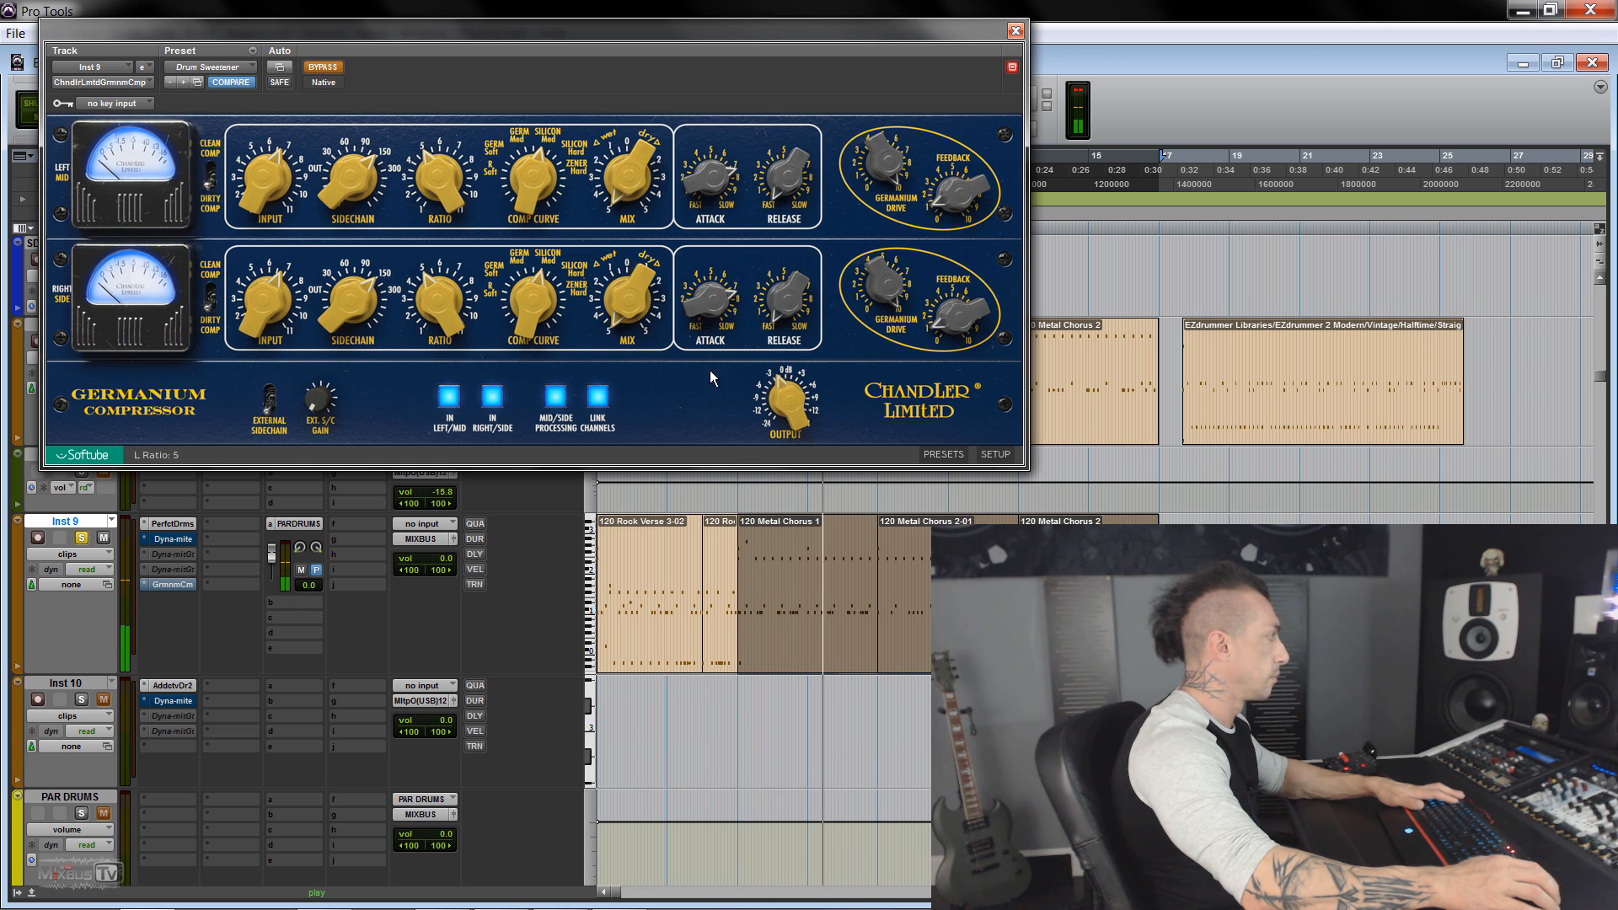
Re-enable the compressor on Inst 9, try the GERM Soft curve, then set Attack to FAST and the compression curve to ZENER Hard.
click(332, 69)
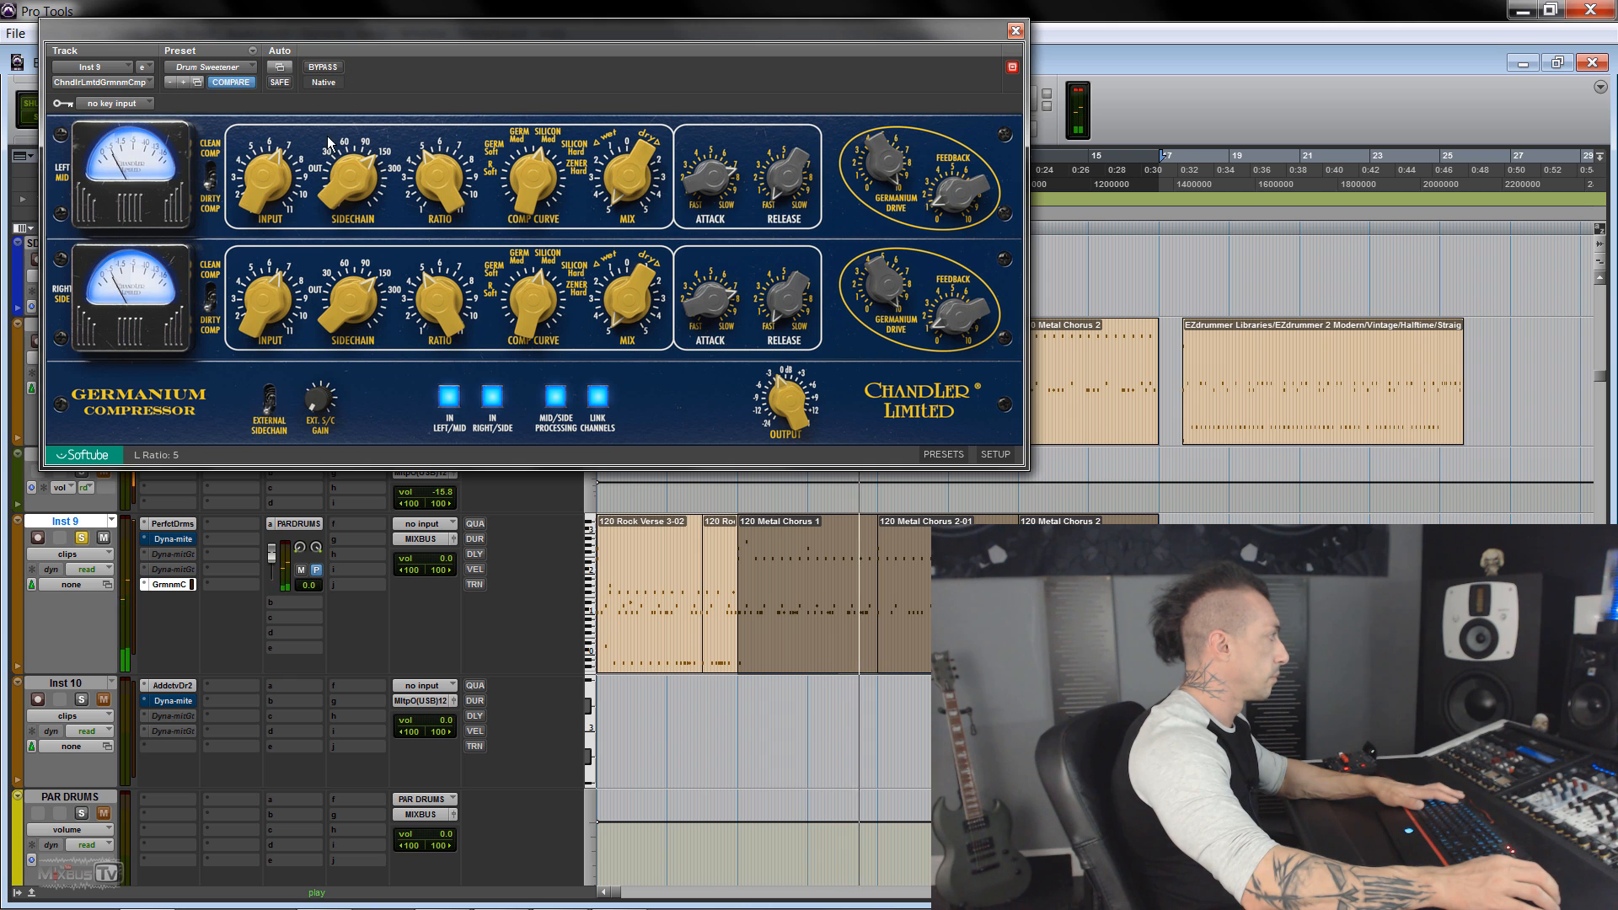
drag(535, 197, 535, 255)
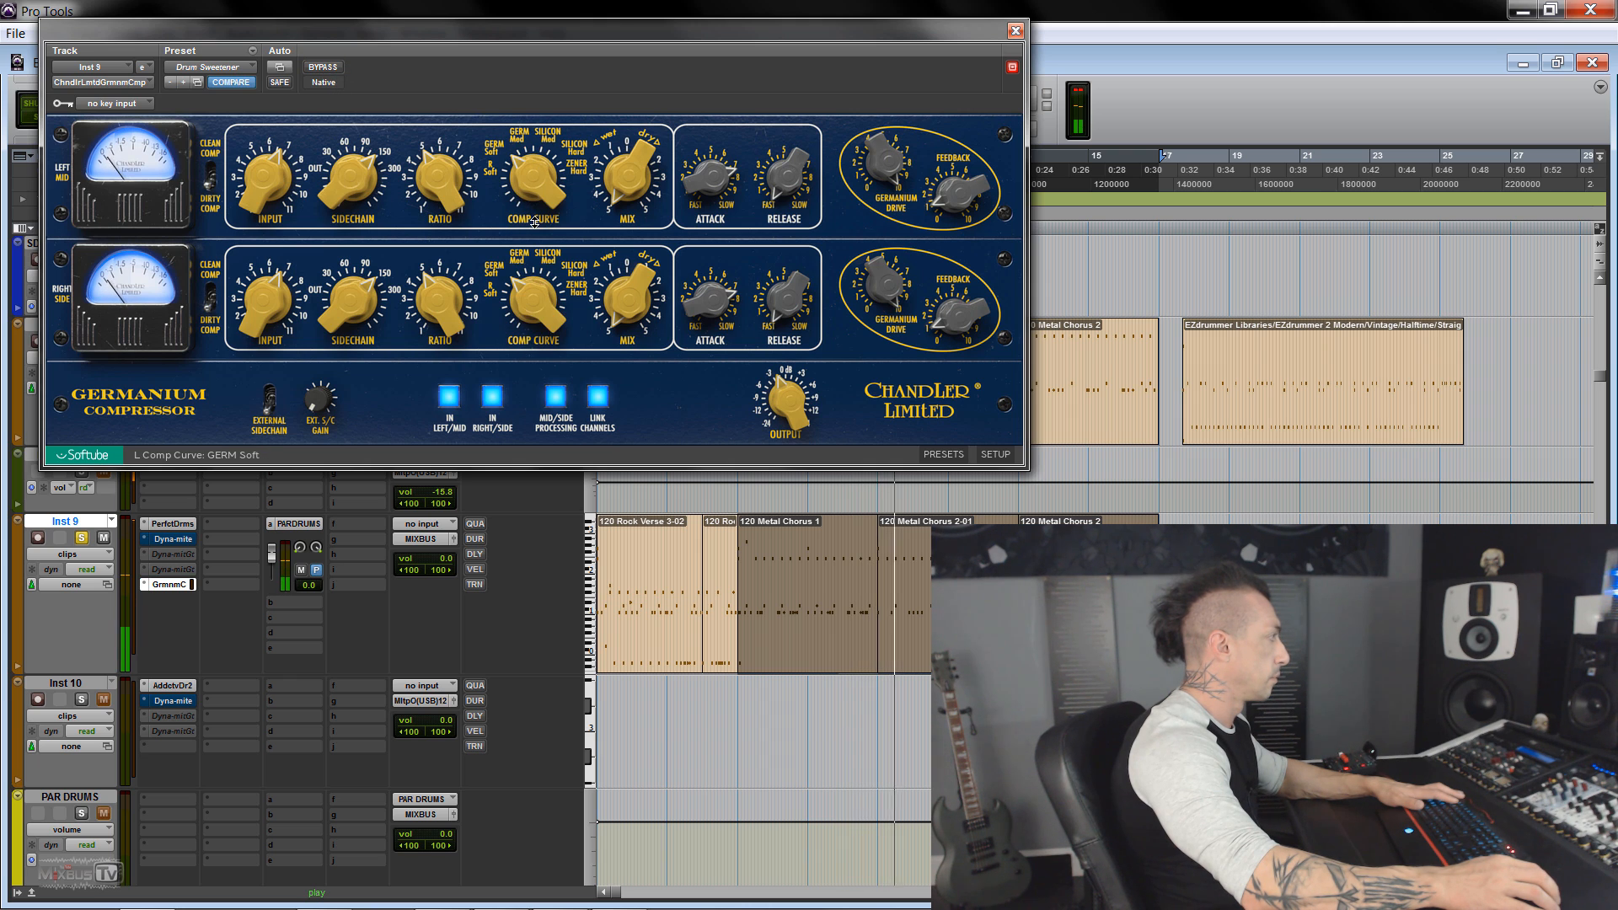
drag(708, 180, 704, 318)
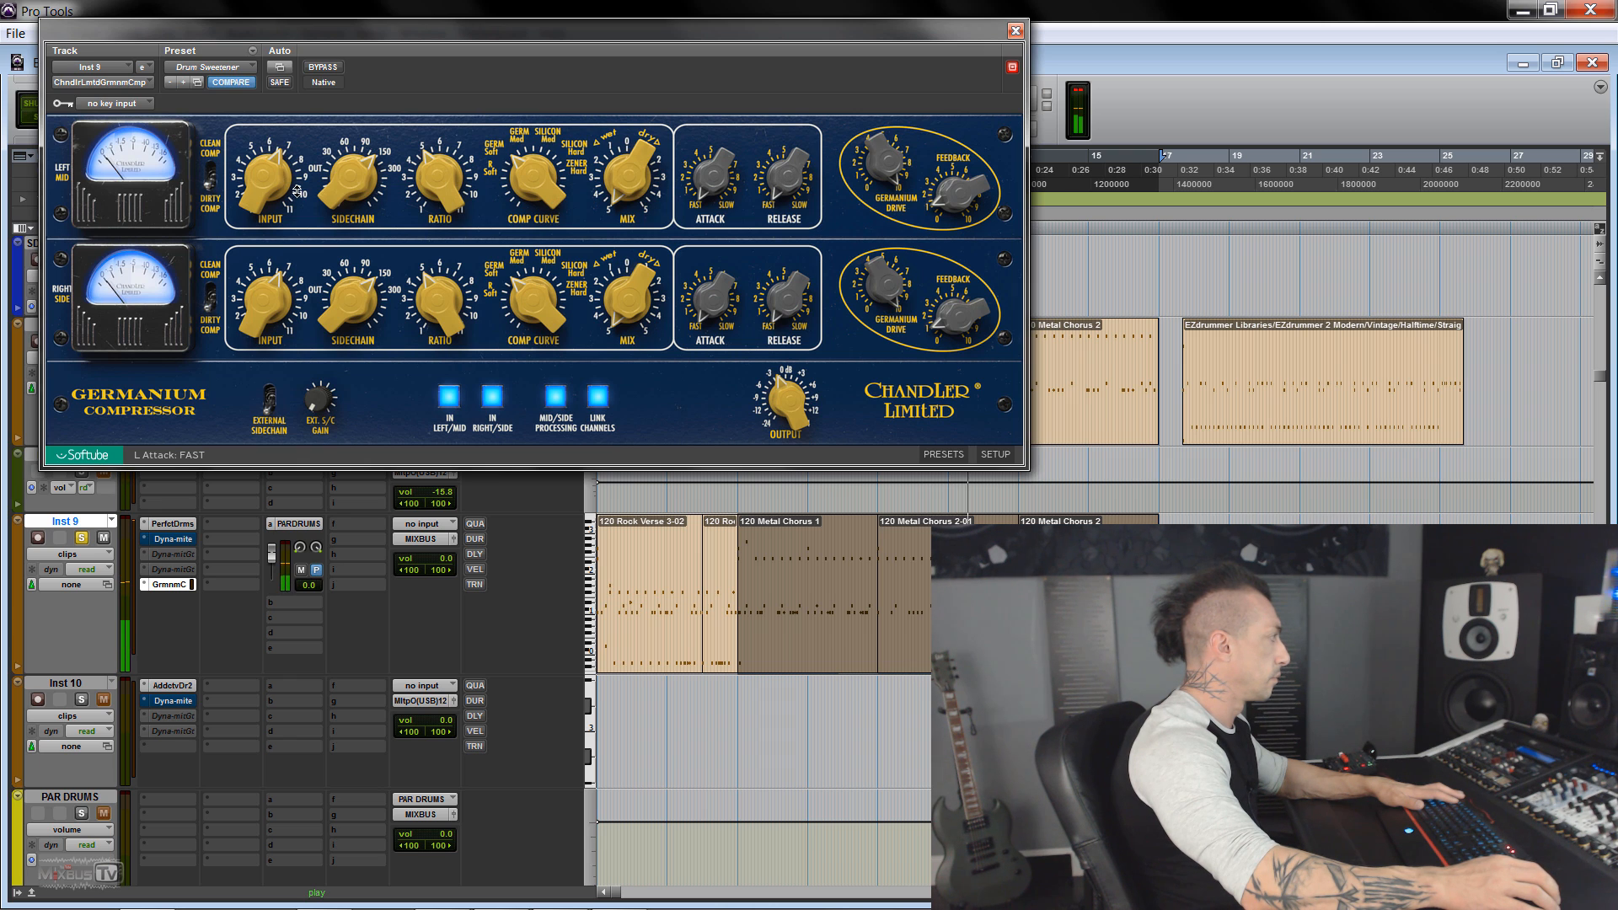
drag(288, 207, 289, 221)
drag(524, 199, 526, 114)
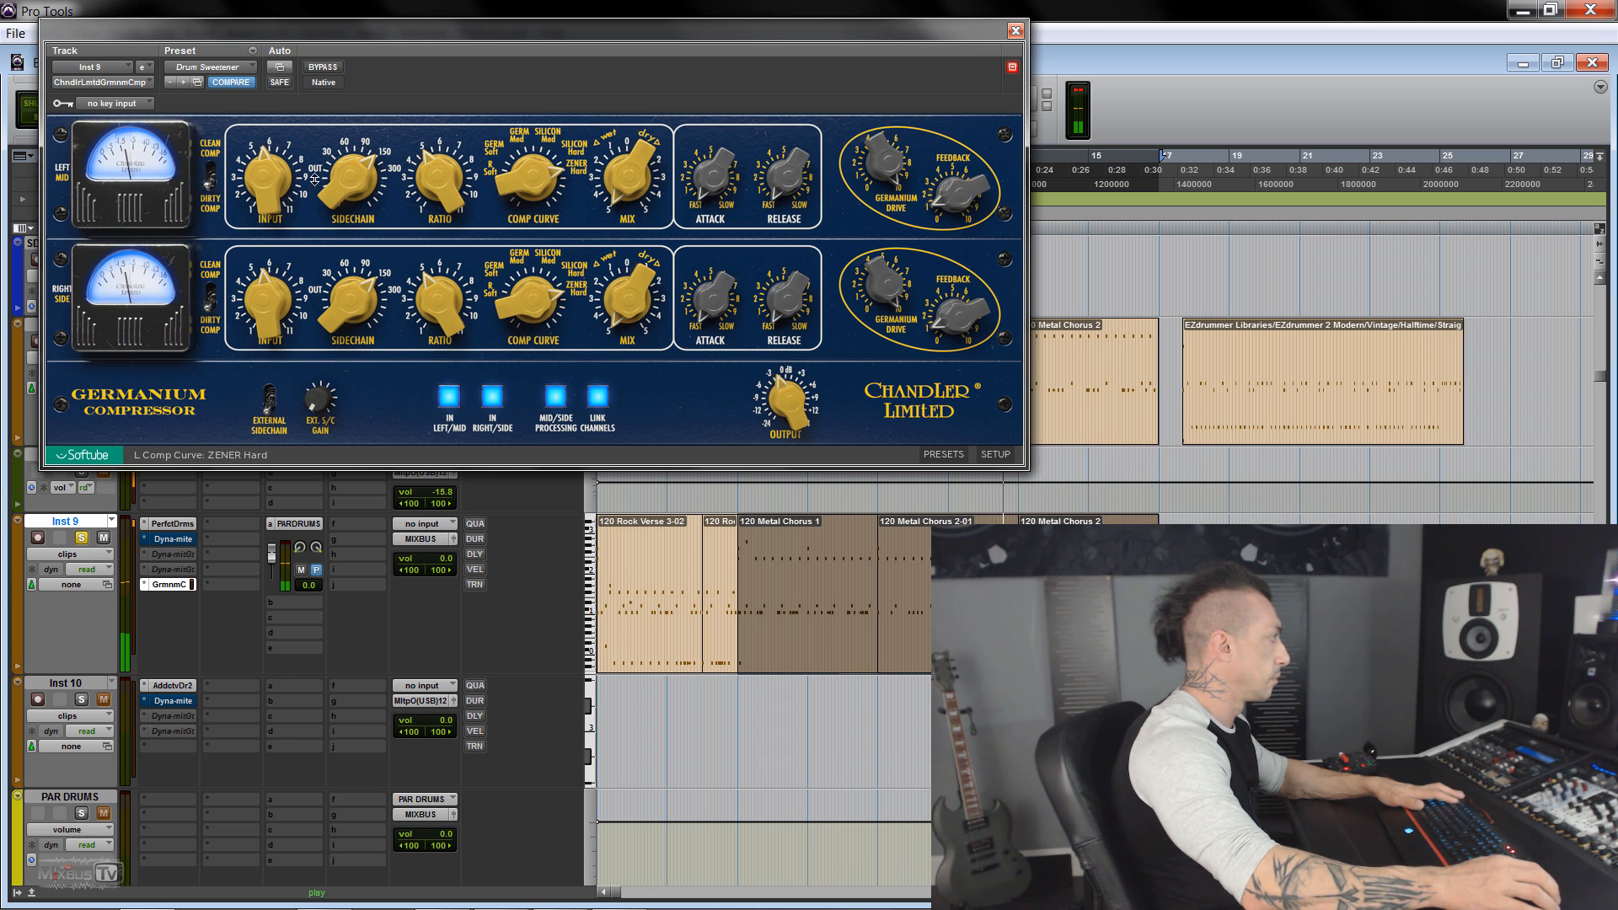
Set Input to 3.92, Output to 11.32 dB and Release to 1.20, and compare the result against bypass.
drag(267, 204, 652, 385)
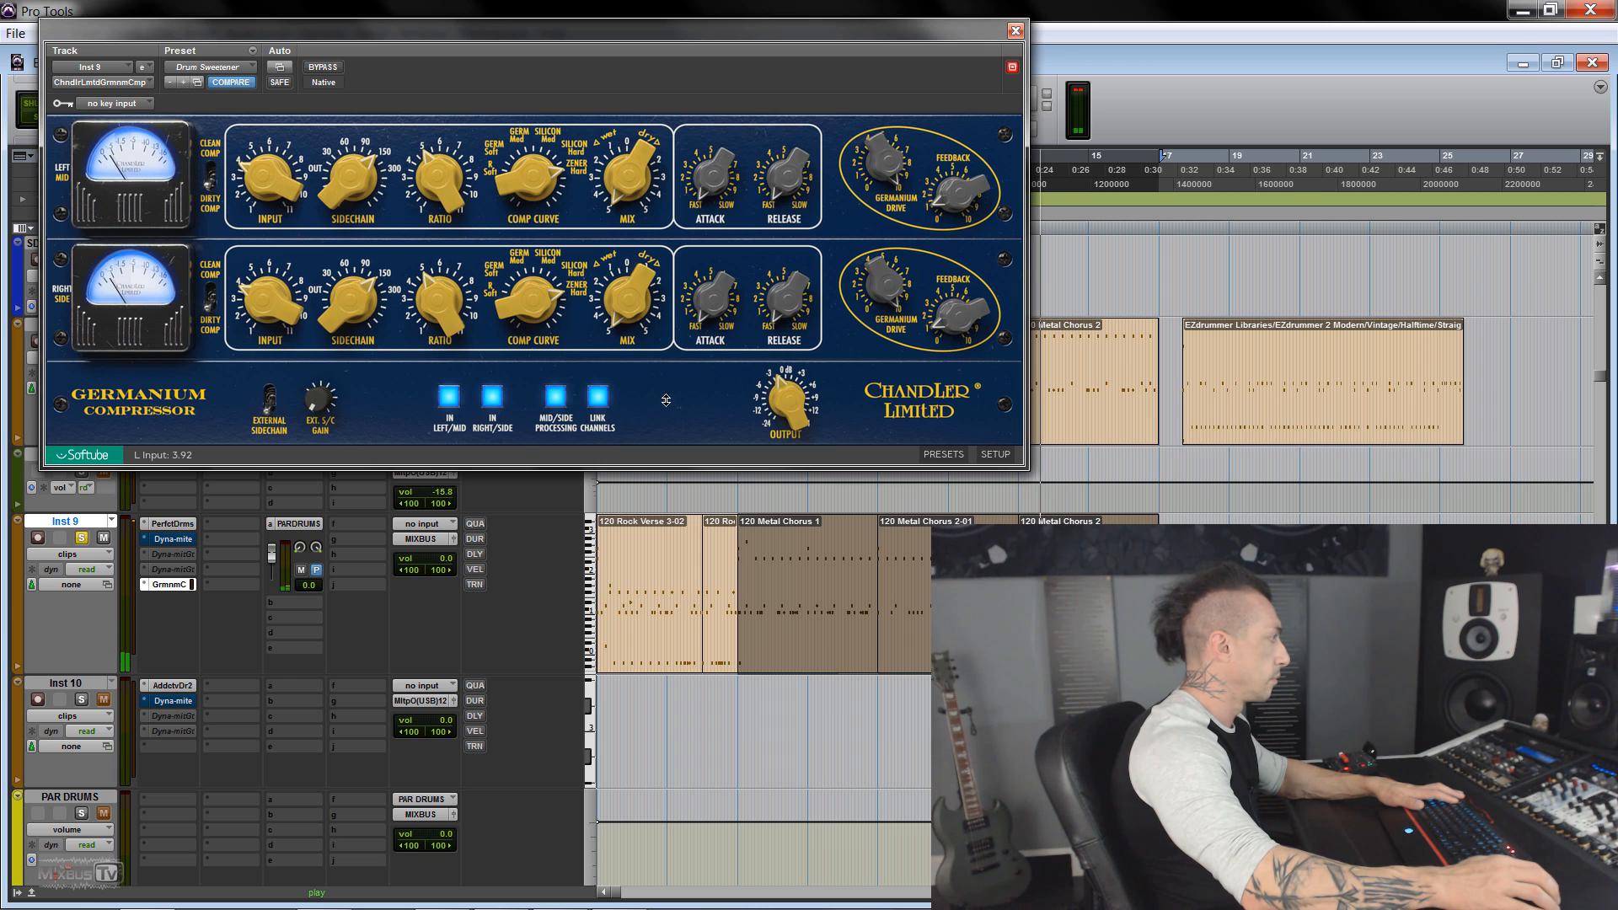
drag(785, 402, 786, 340)
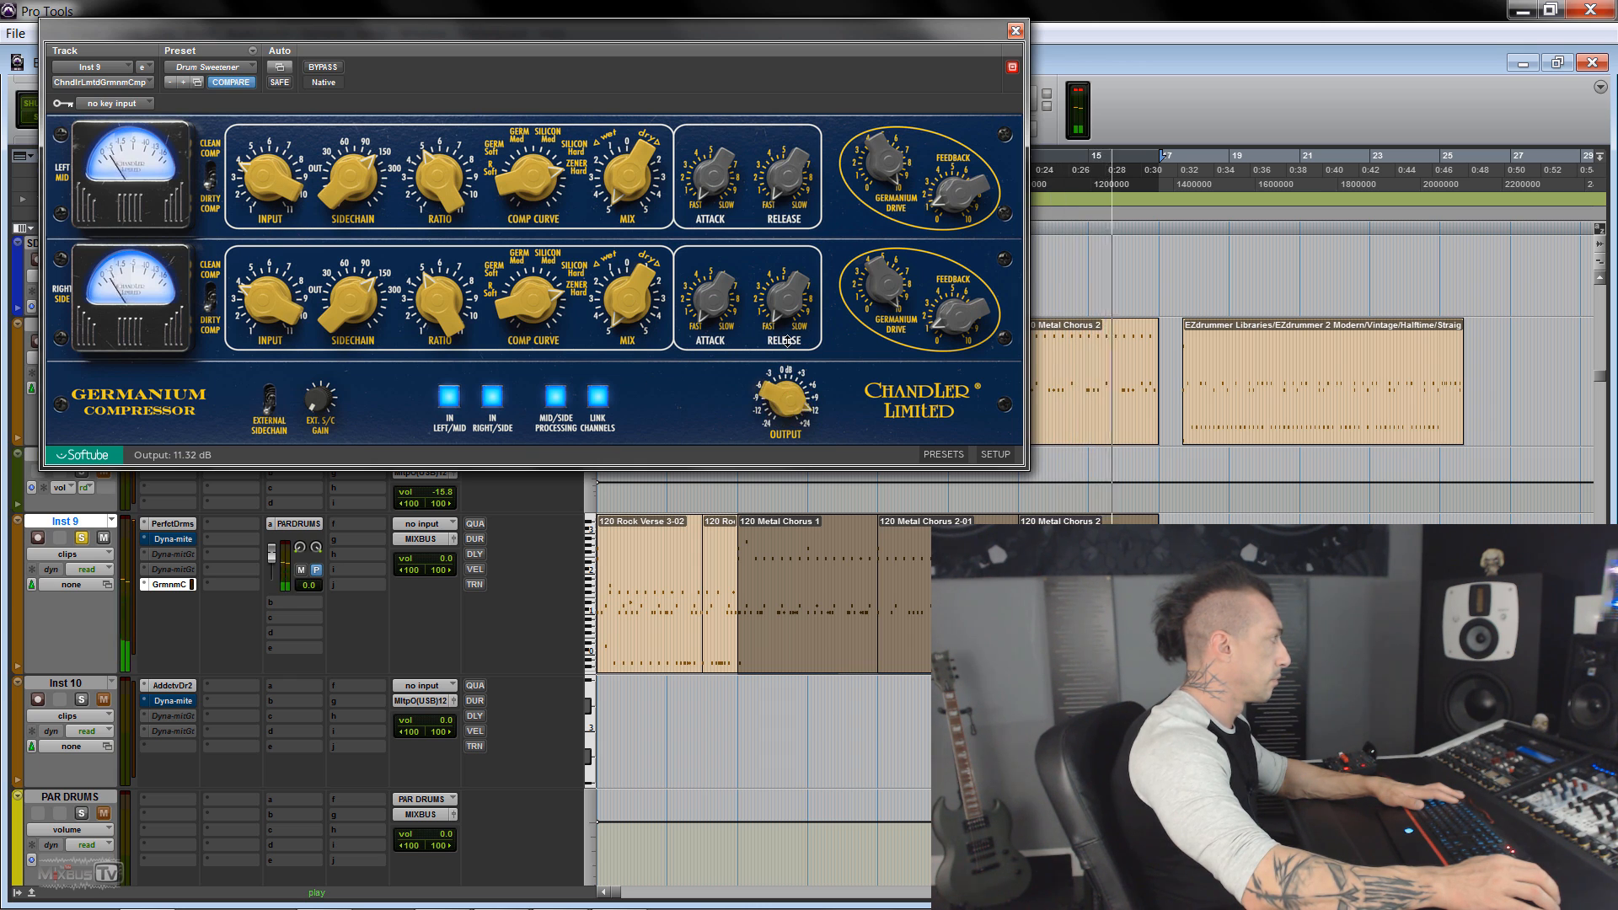
drag(799, 184, 801, 166)
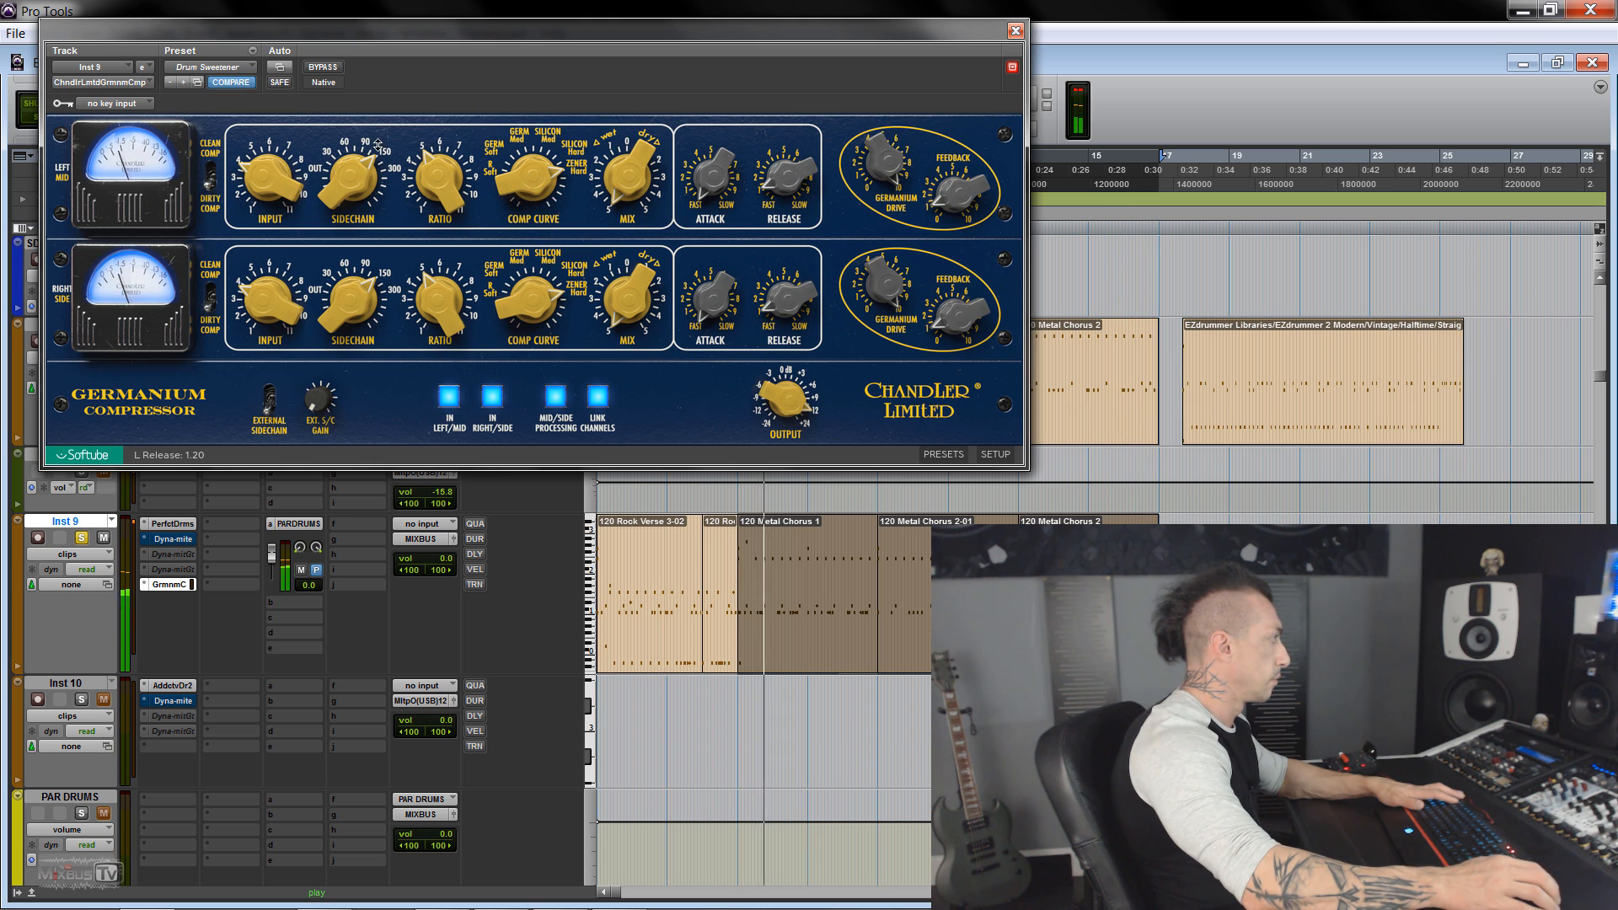
click(322, 67)
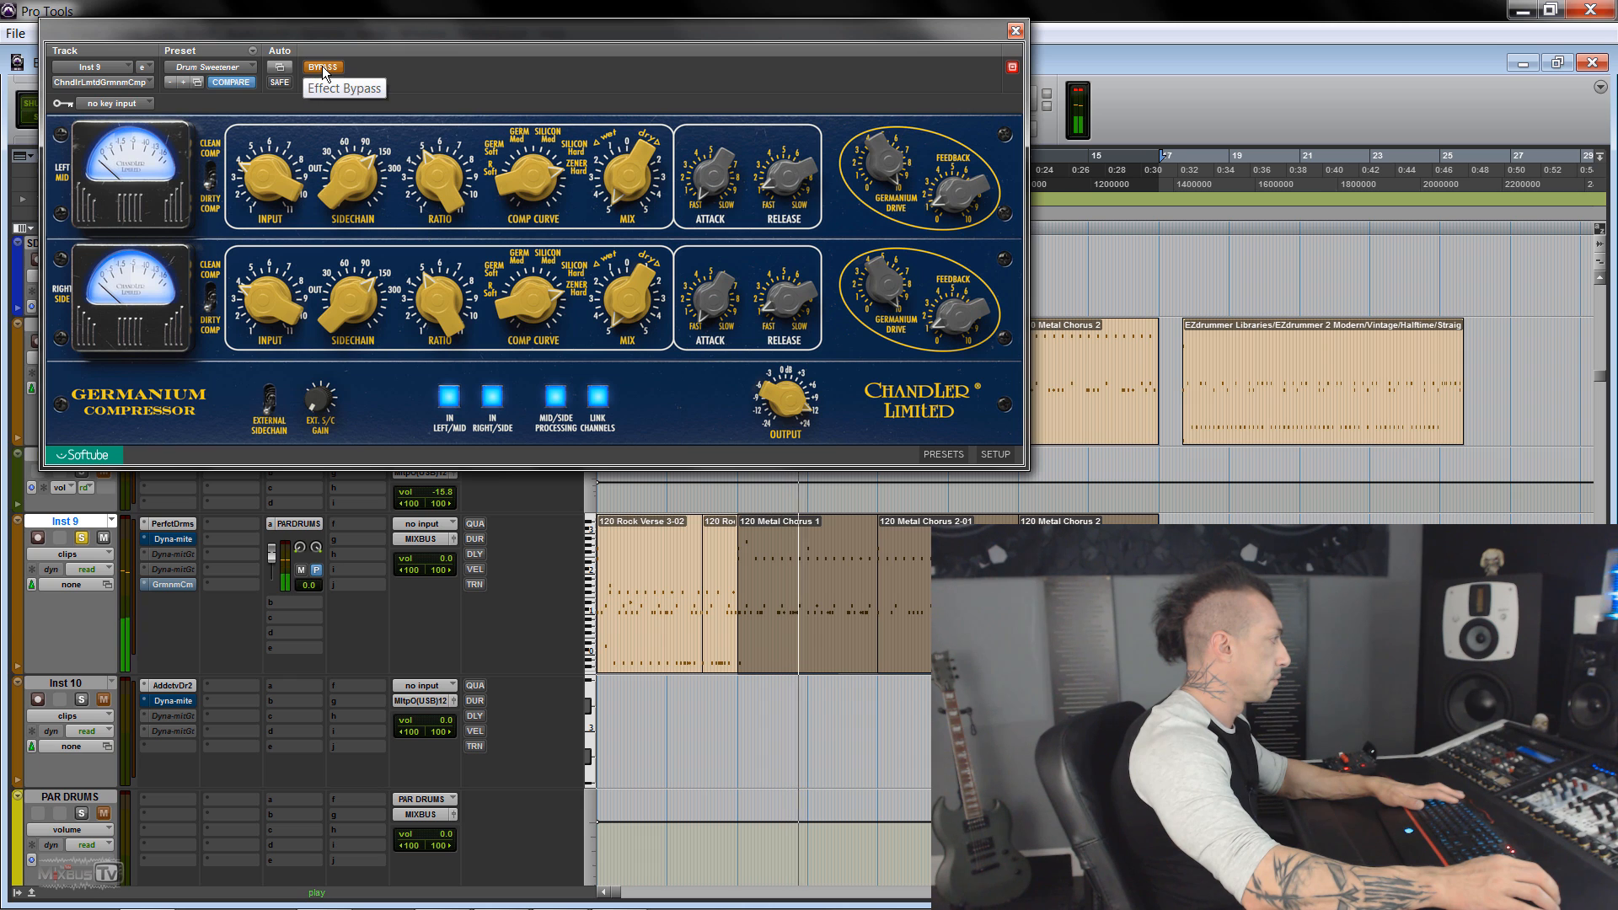
click(323, 68)
key(space)
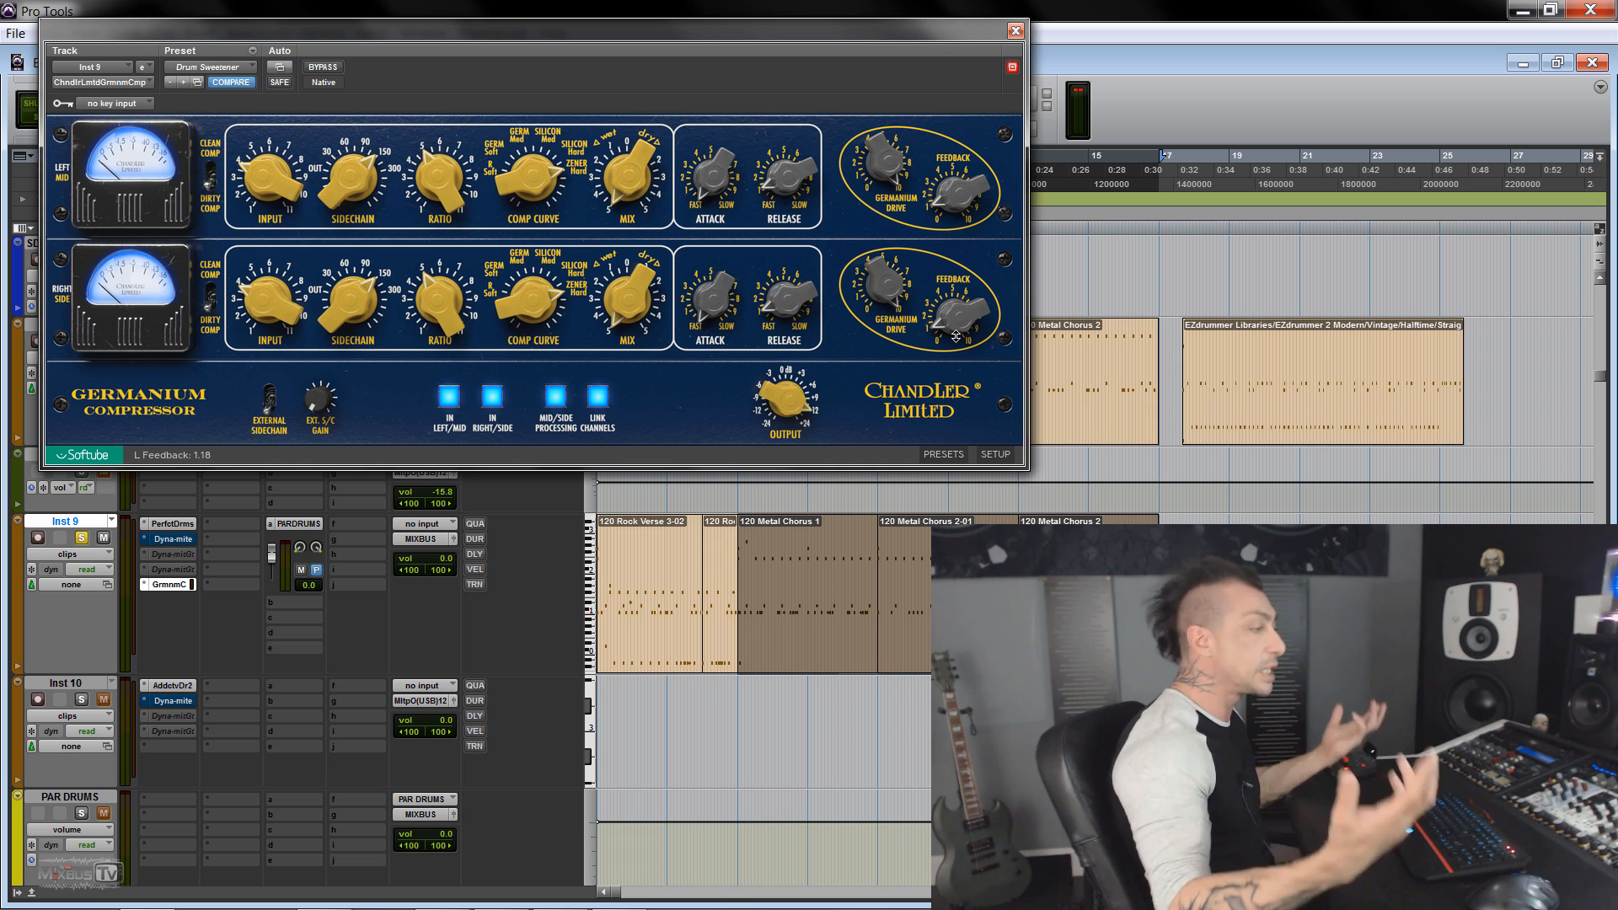
Adjust Germanium Drive and Feedback during playback, setting Output to 9.37 dB and comparing against bypass.
key(space)
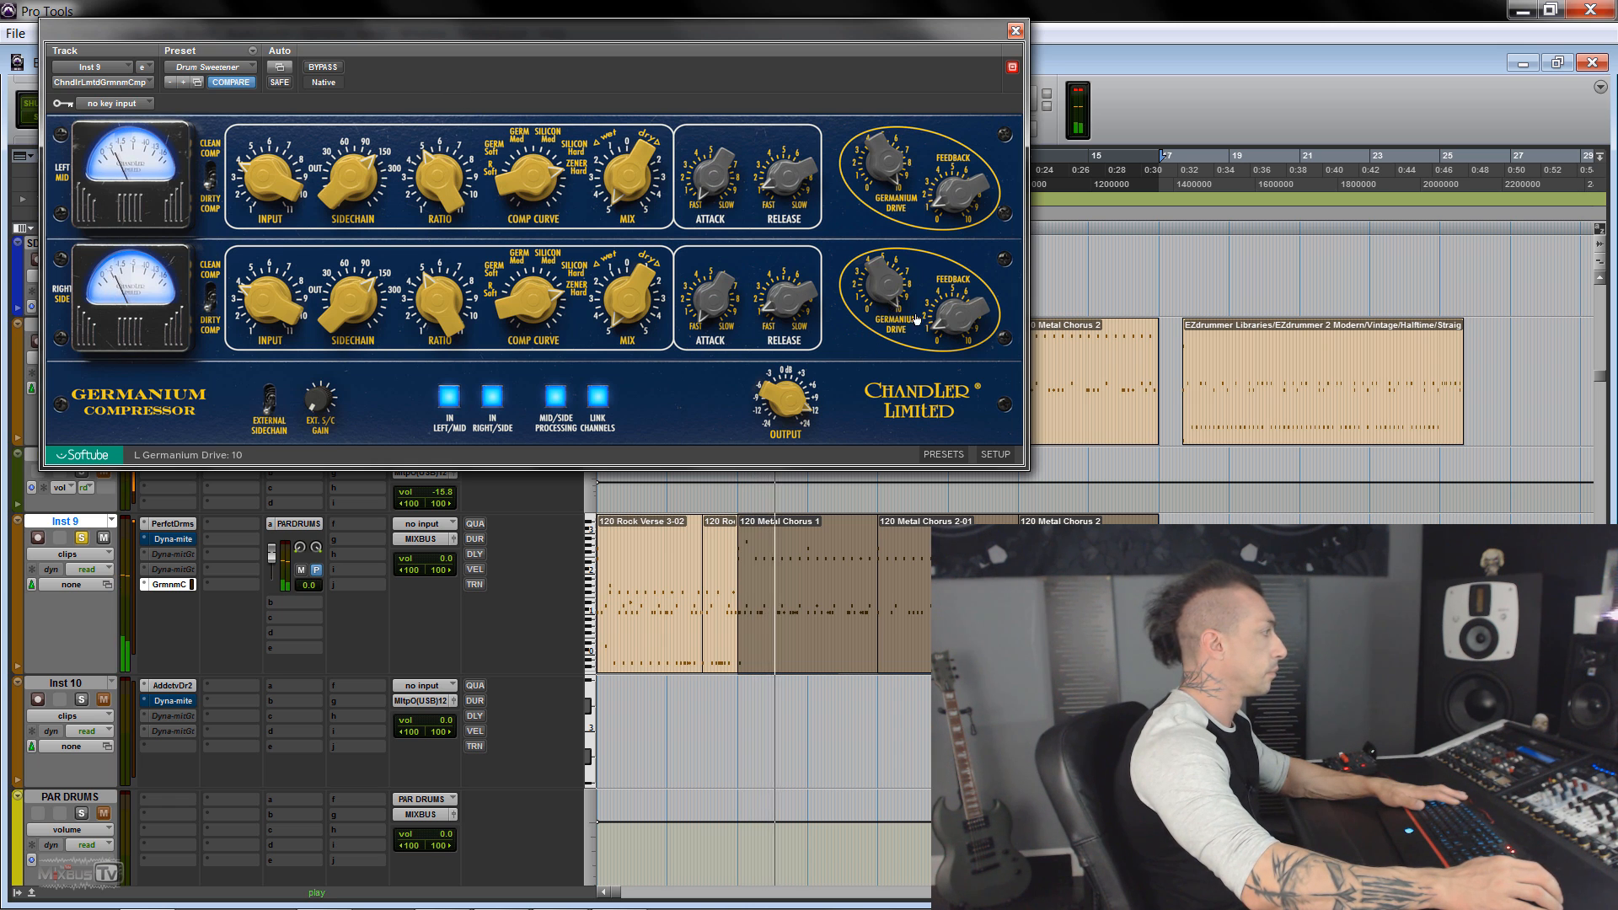
drag(873, 331, 893, 276)
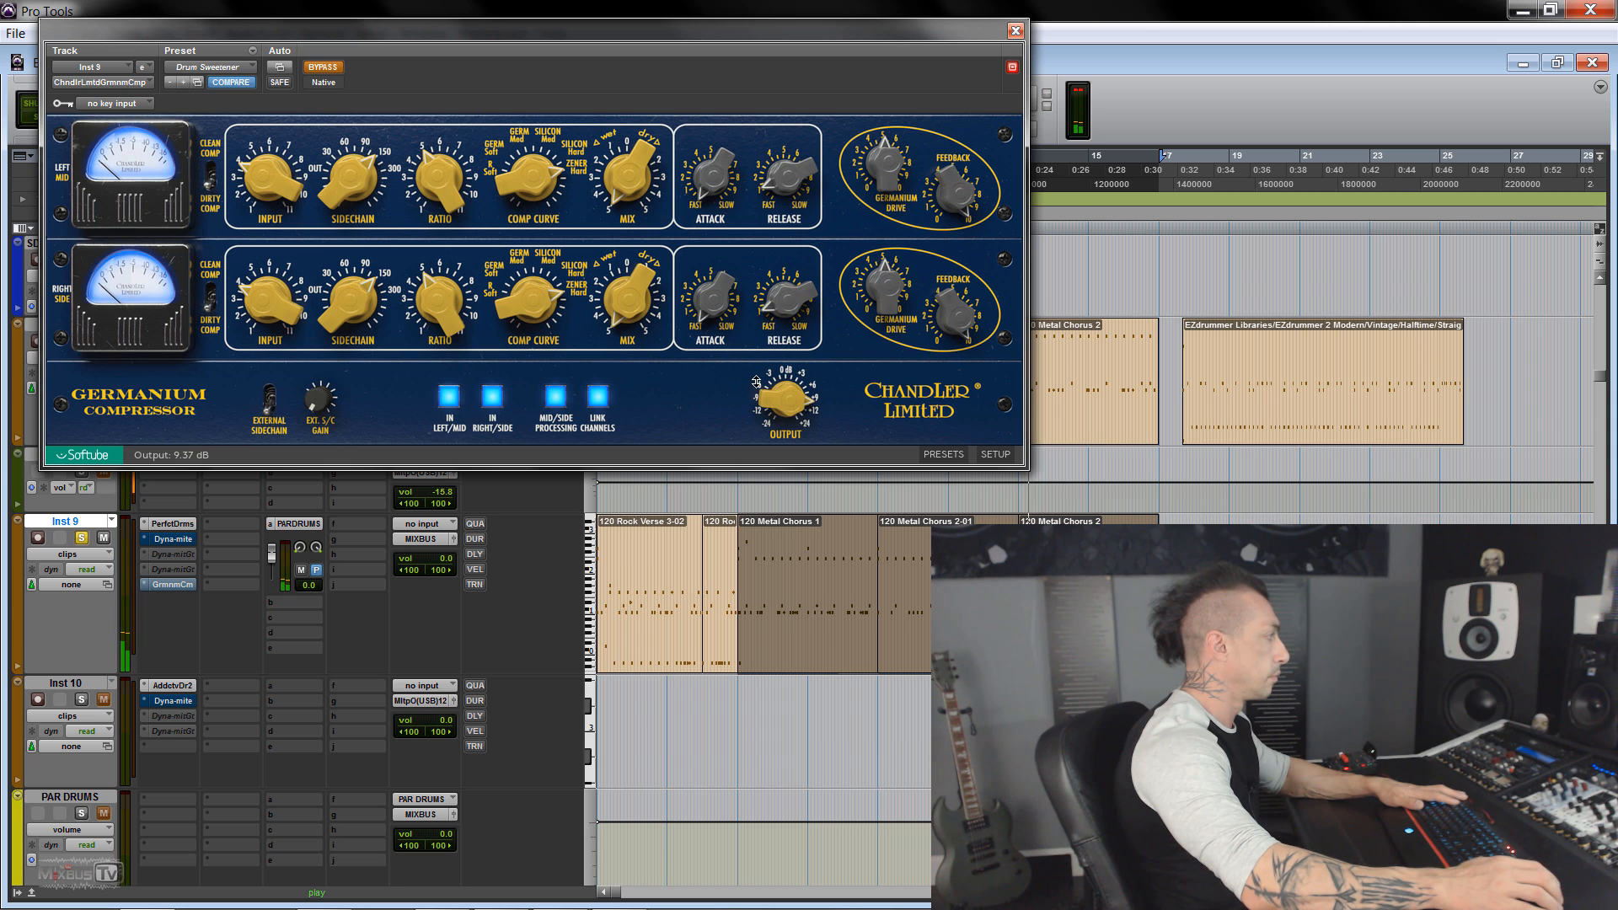
click(335, 68)
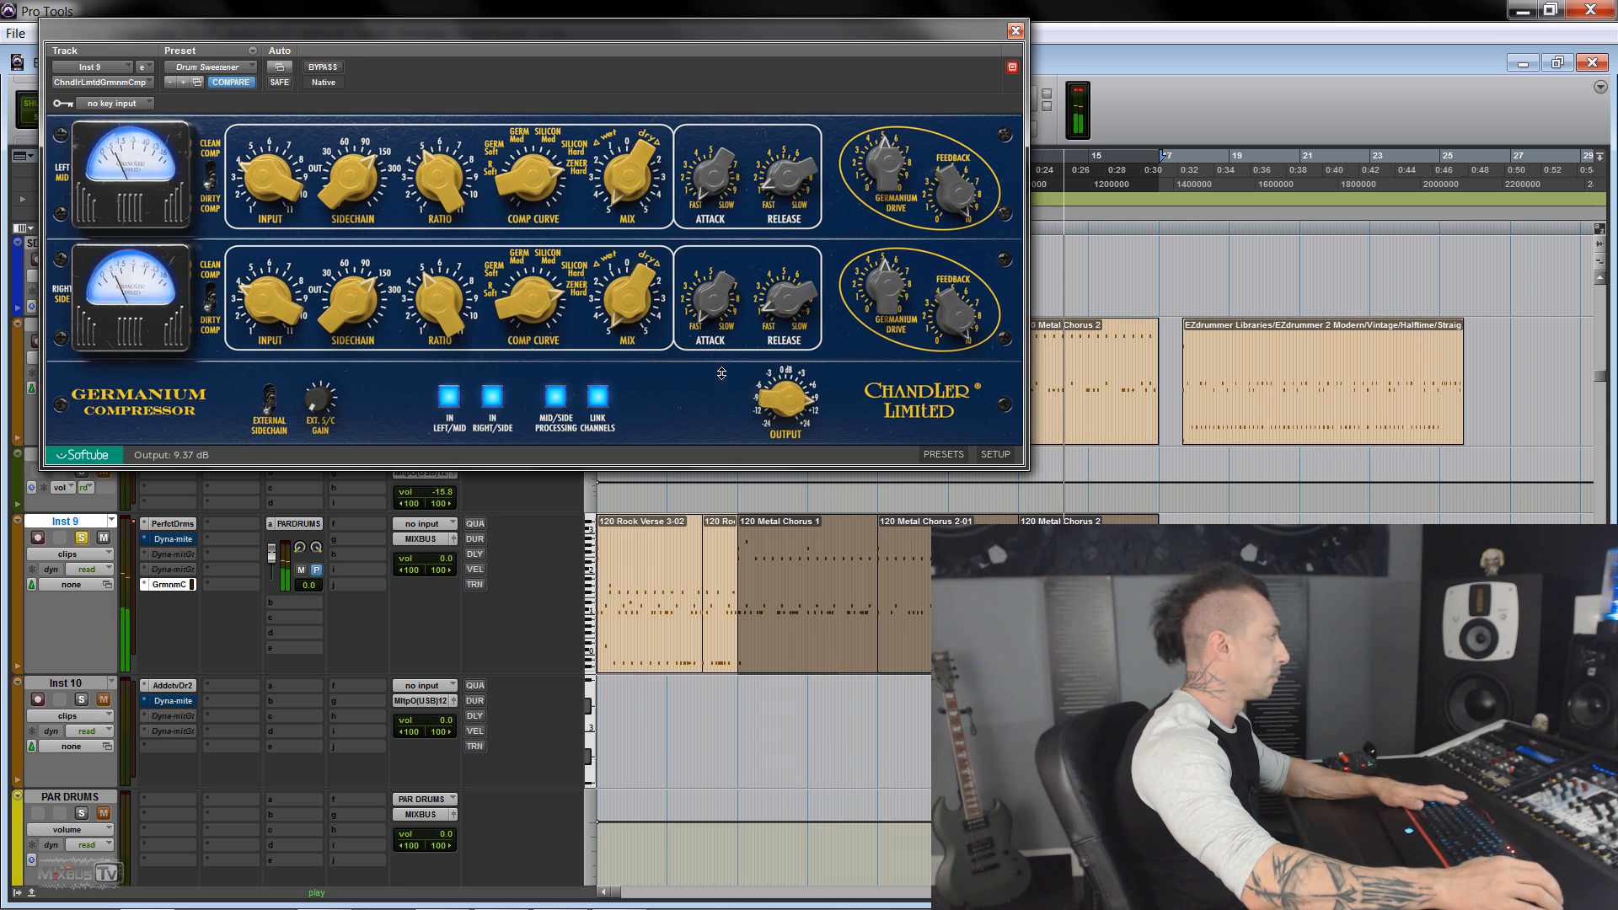
Change the ratio and compression curve with the sidechain filter at 150 Hz, and compare the drums against bypass.
drag(348, 305, 352, 350)
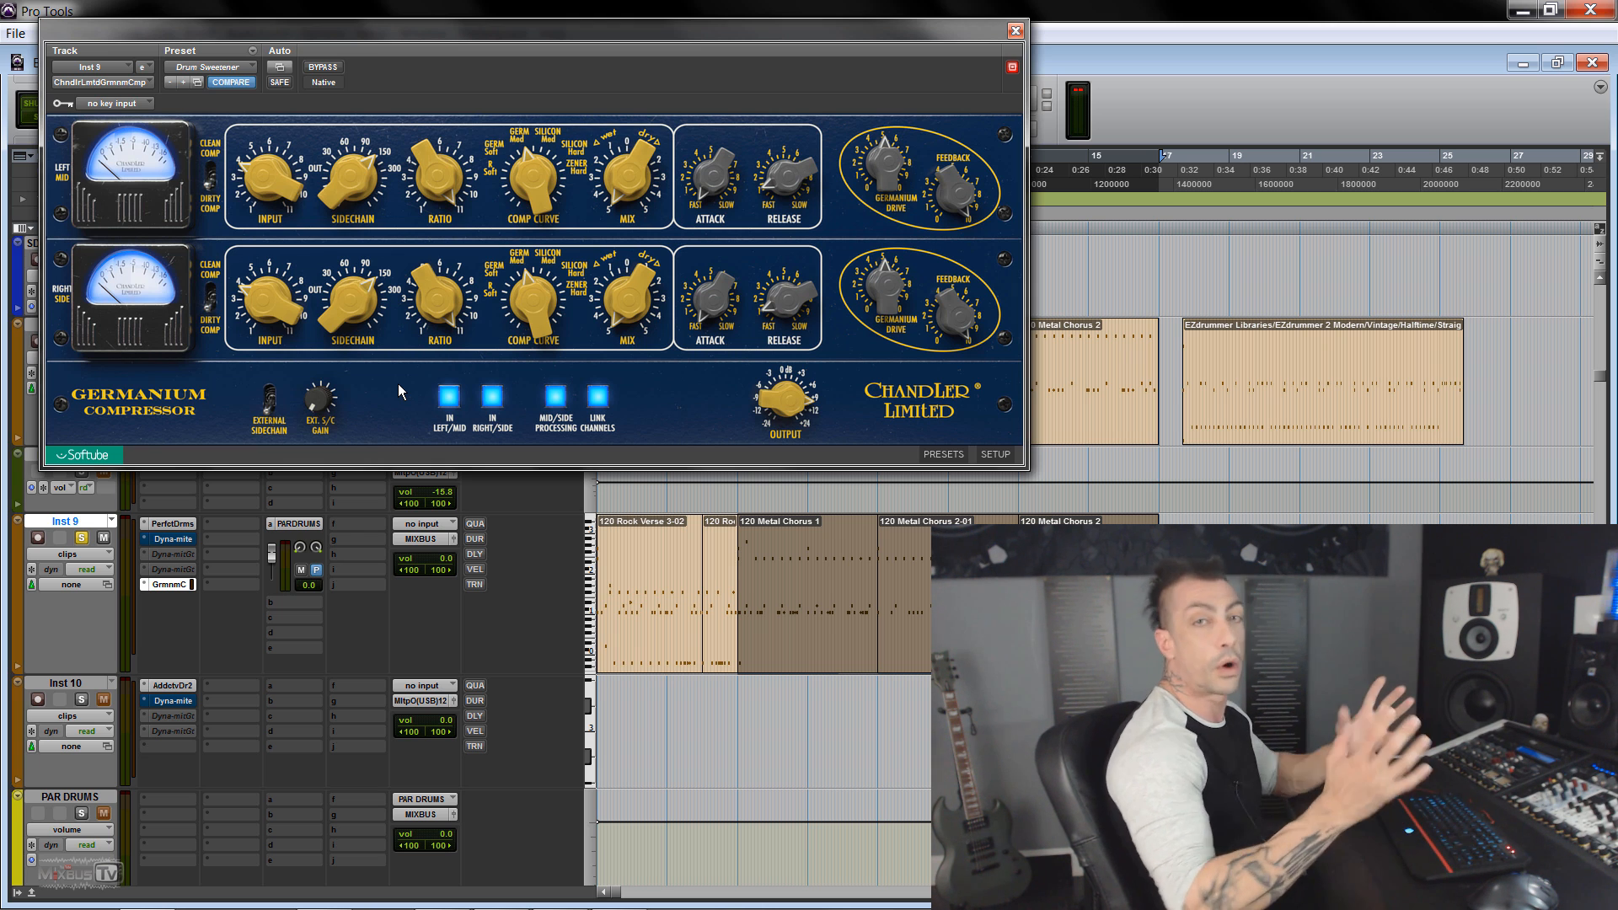
key(space)
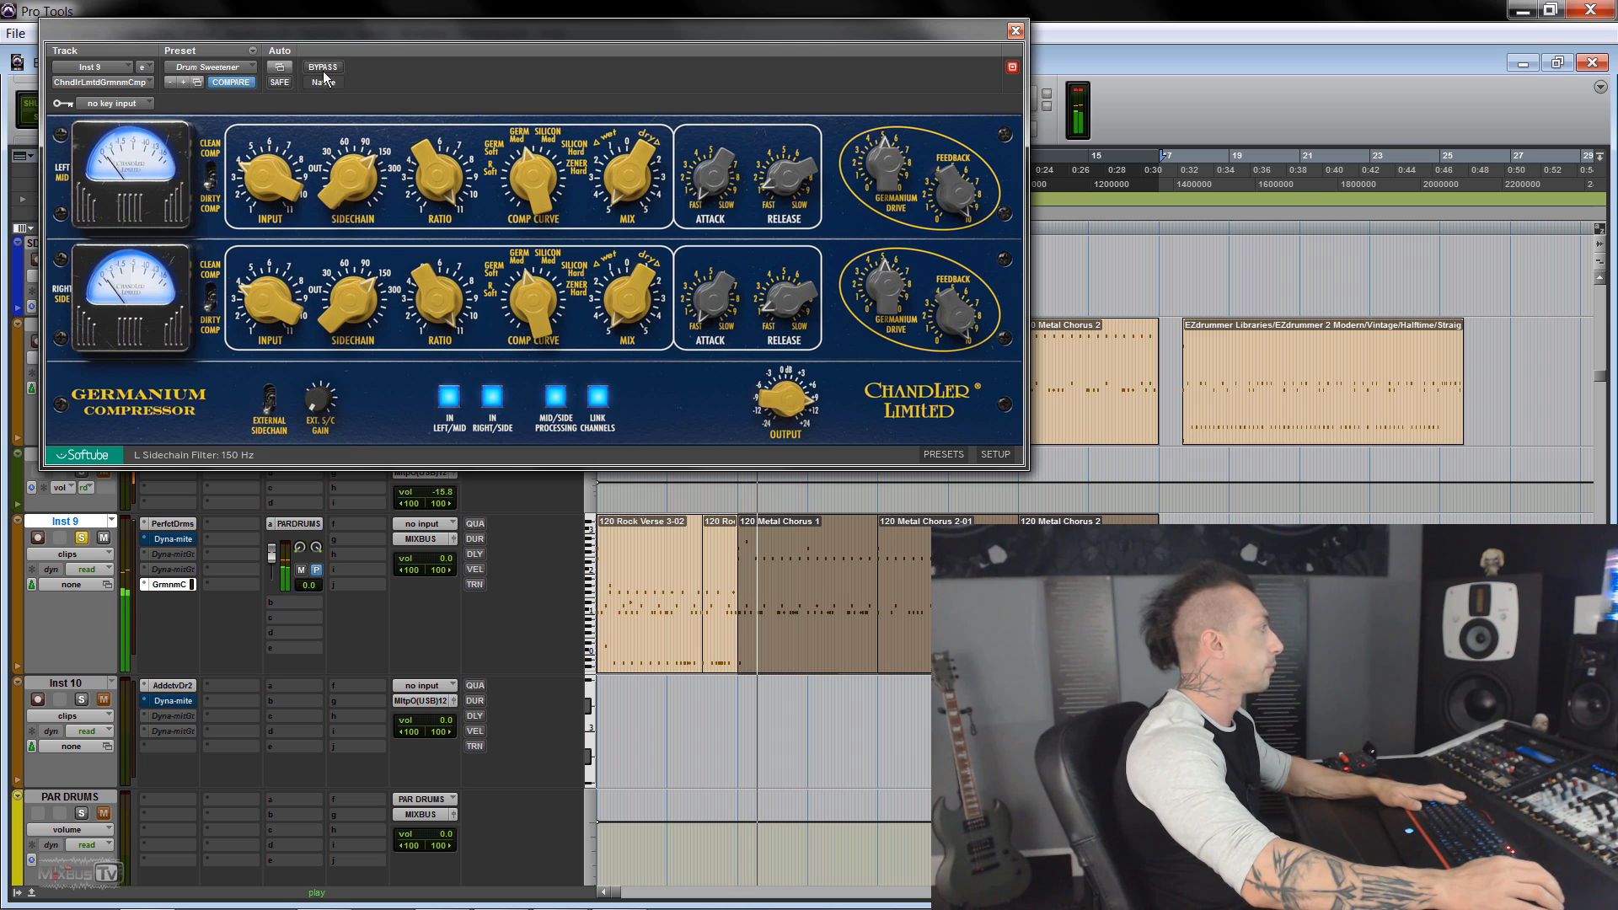
click(322, 67)
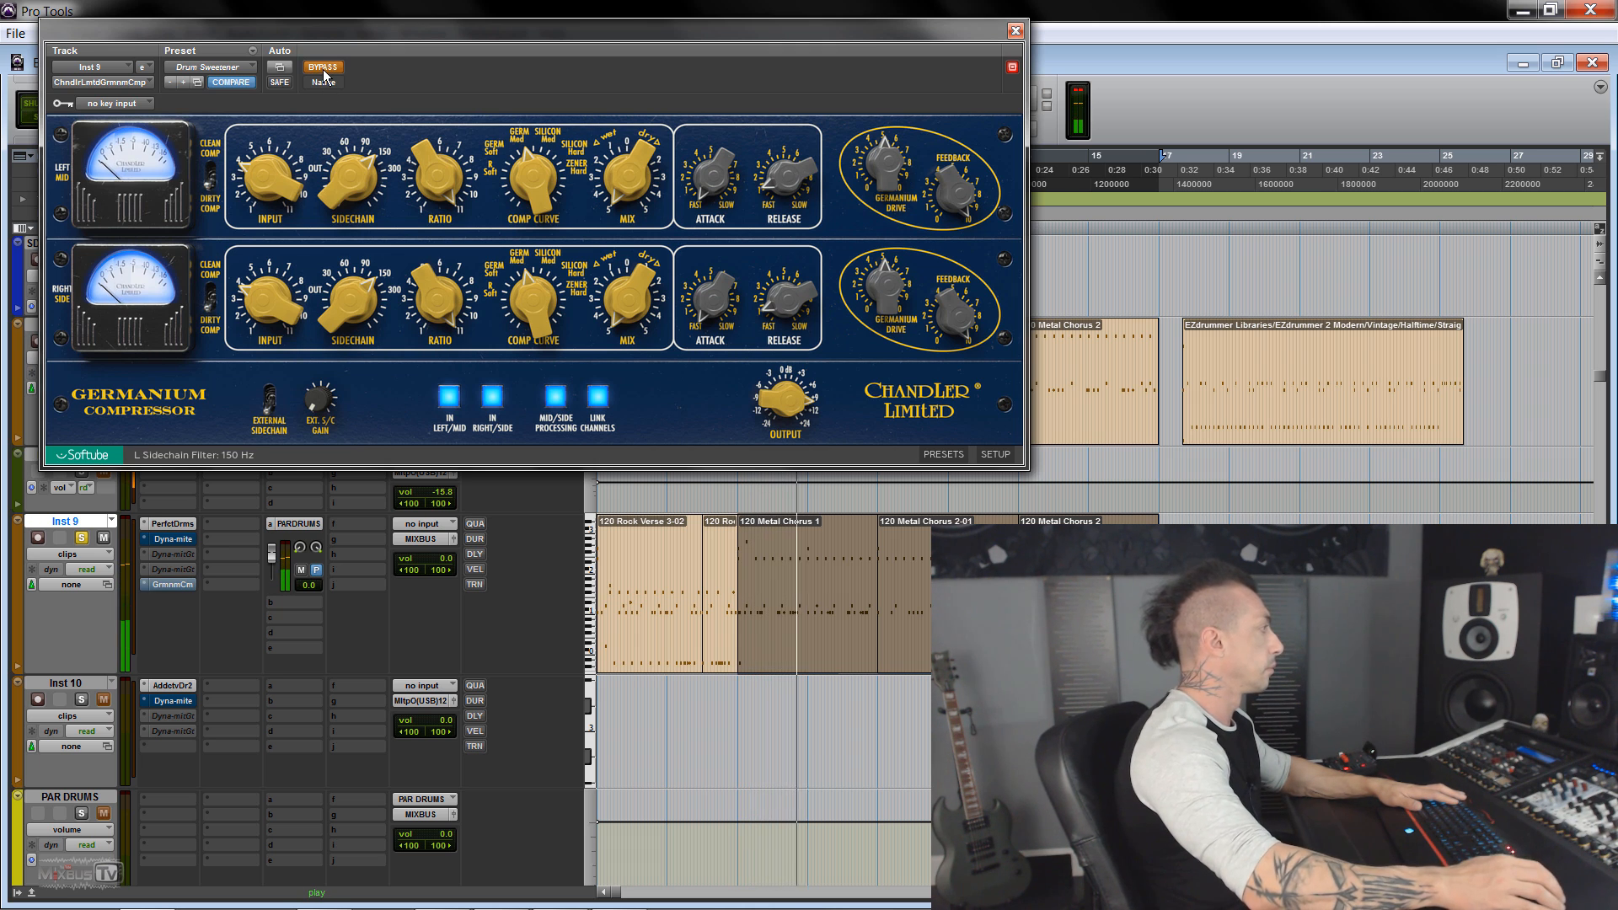
click(323, 70)
Raise the compressor's Input in stages and compensate by lowering Output to -6.08 dB, checking against bypass.
drag(266, 319, 256, 284)
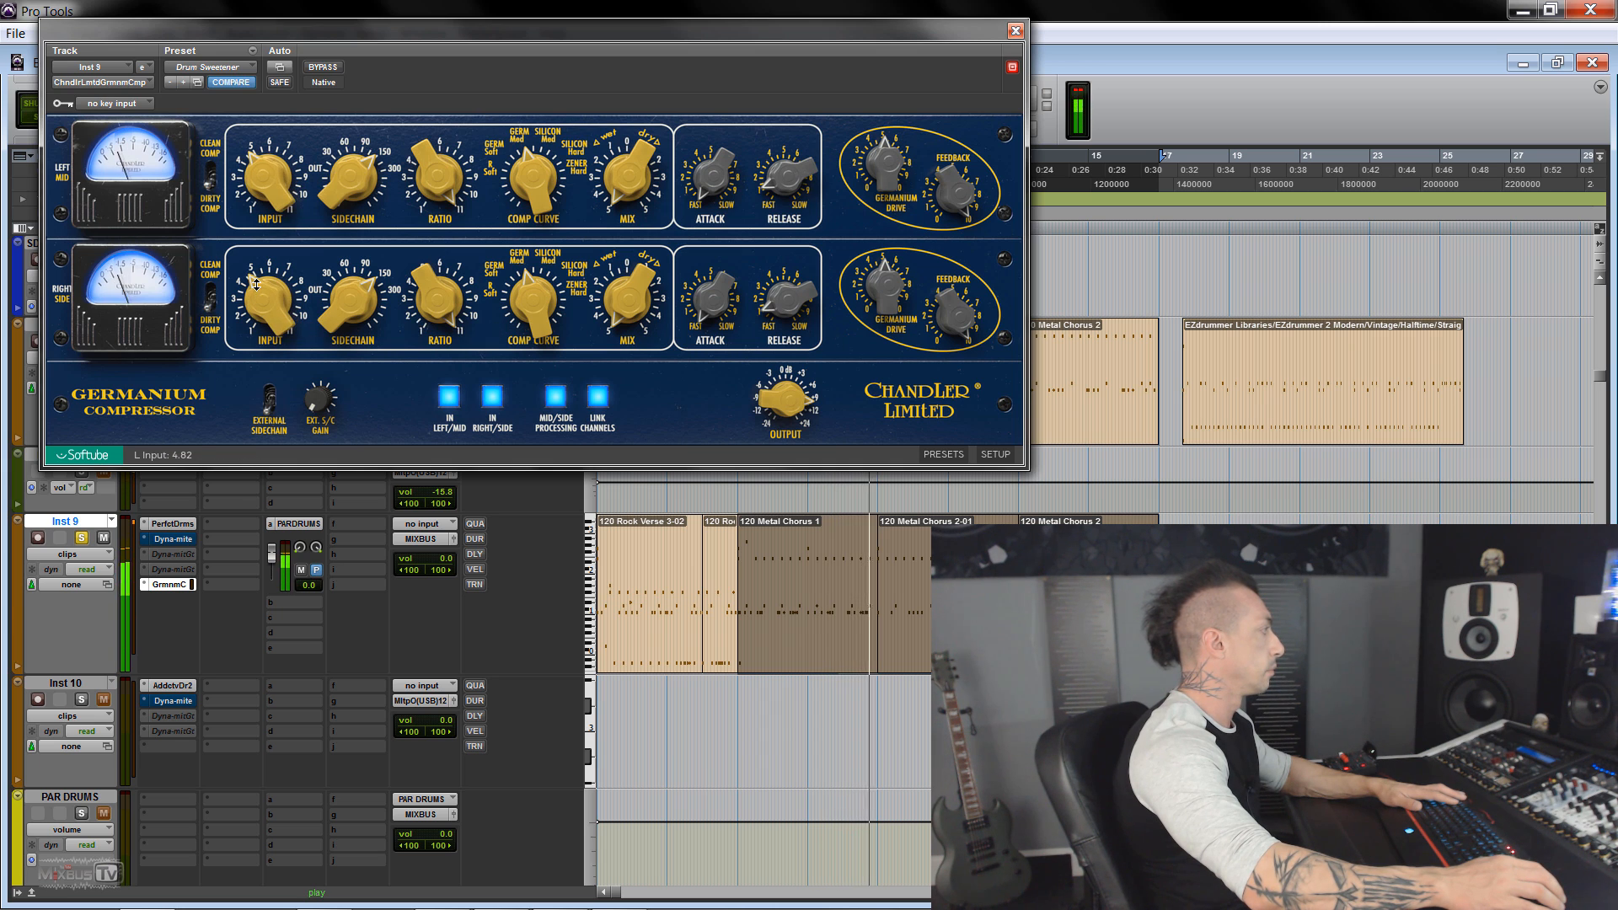
drag(783, 416, 783, 400)
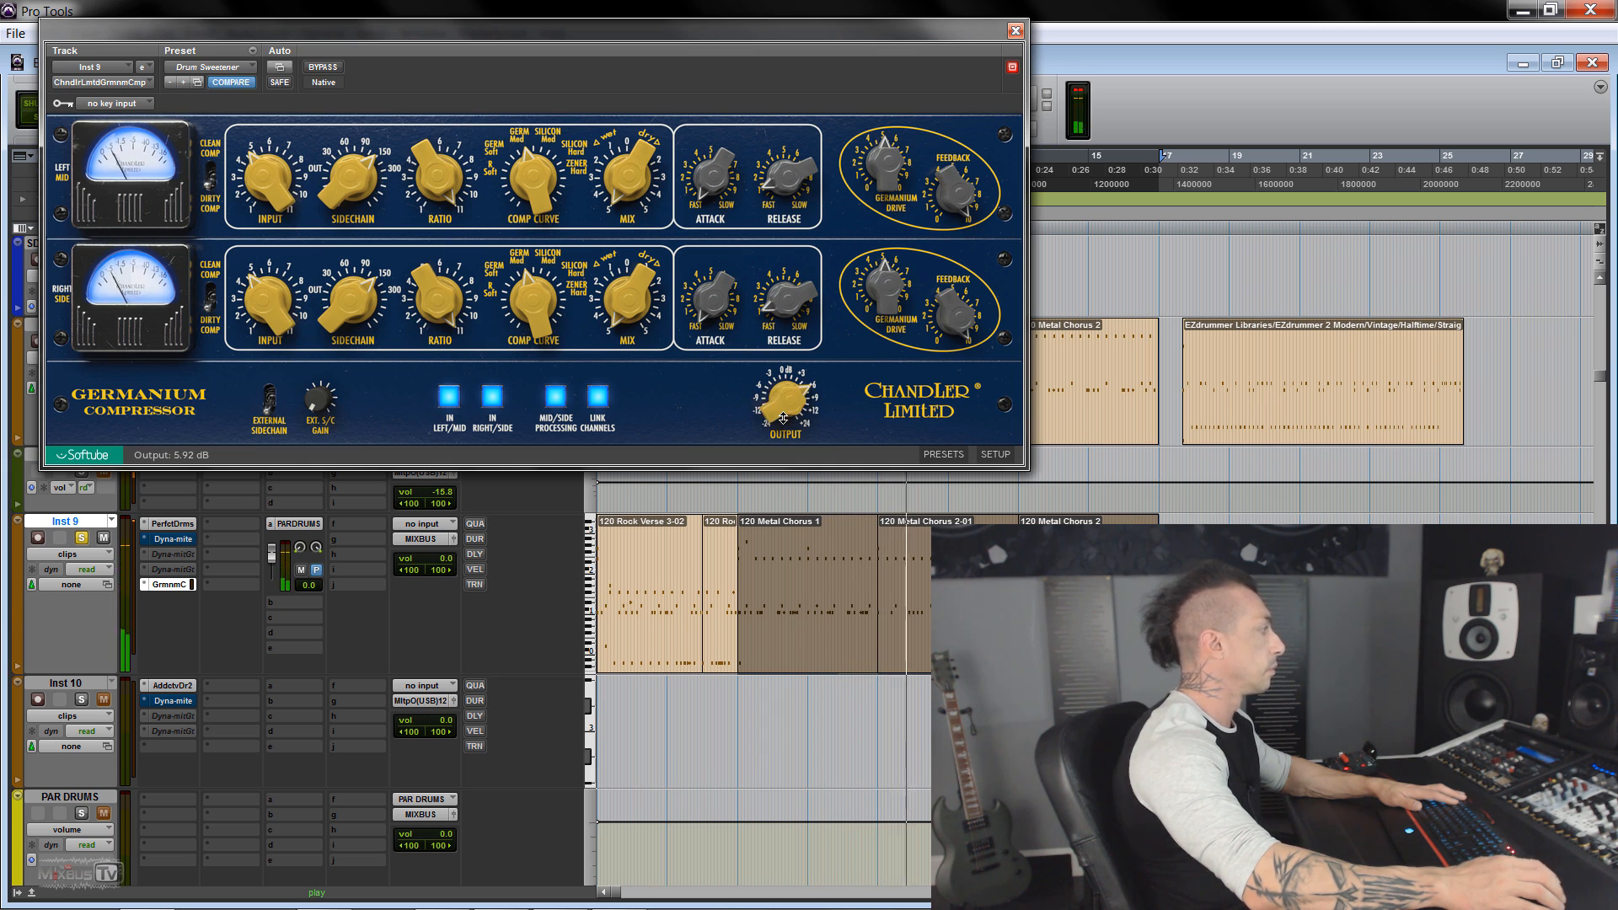
click(323, 68)
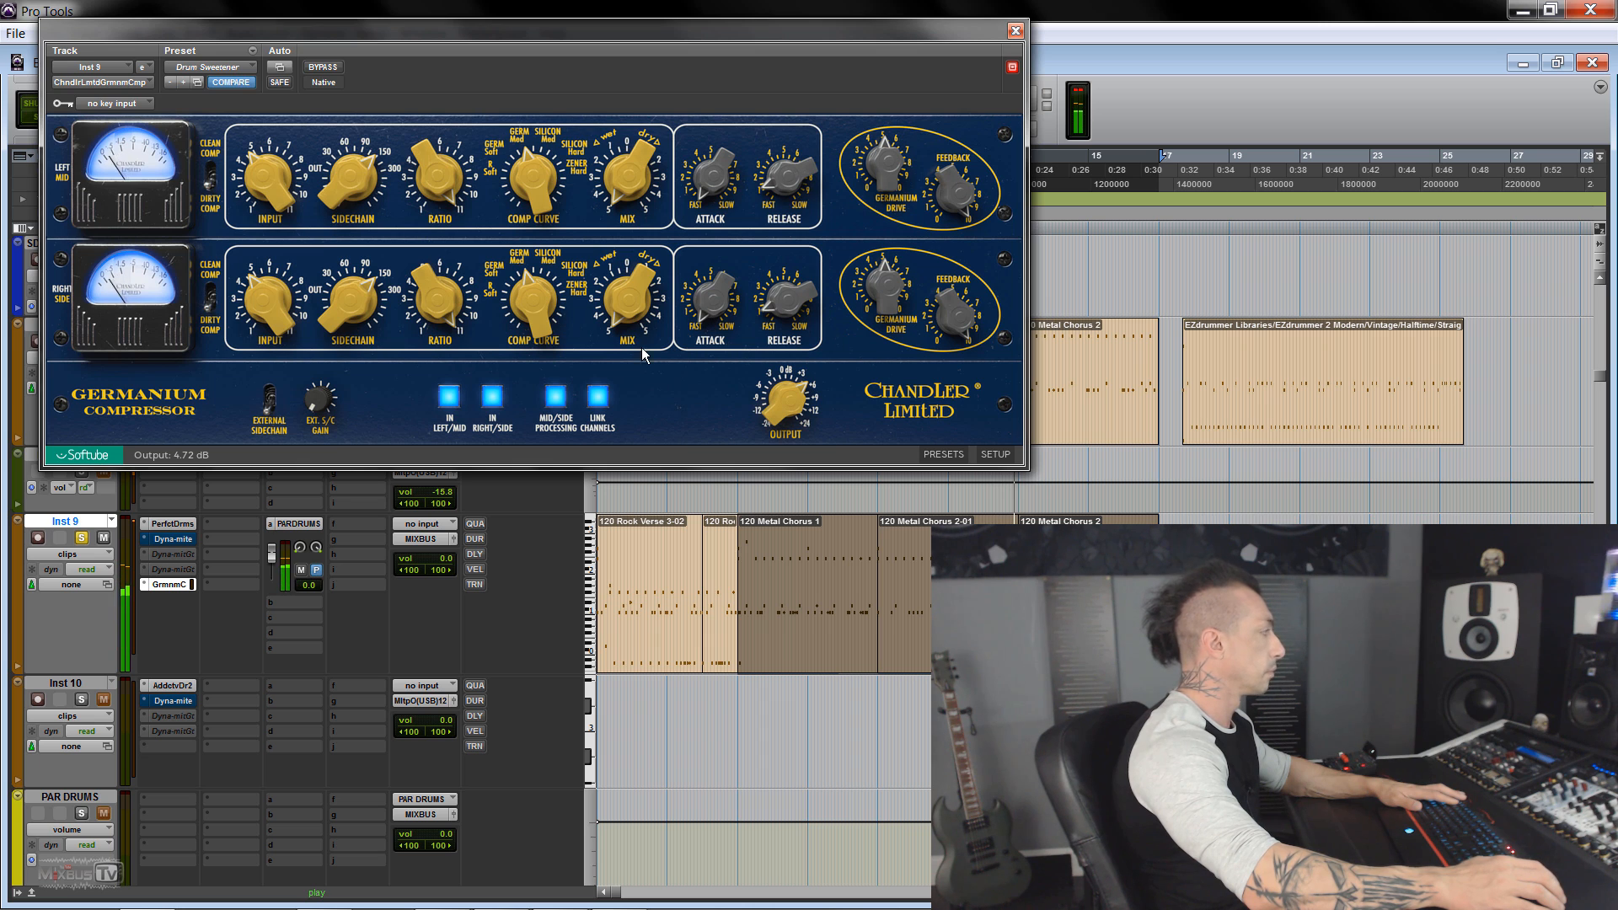
drag(274, 178, 836, 430)
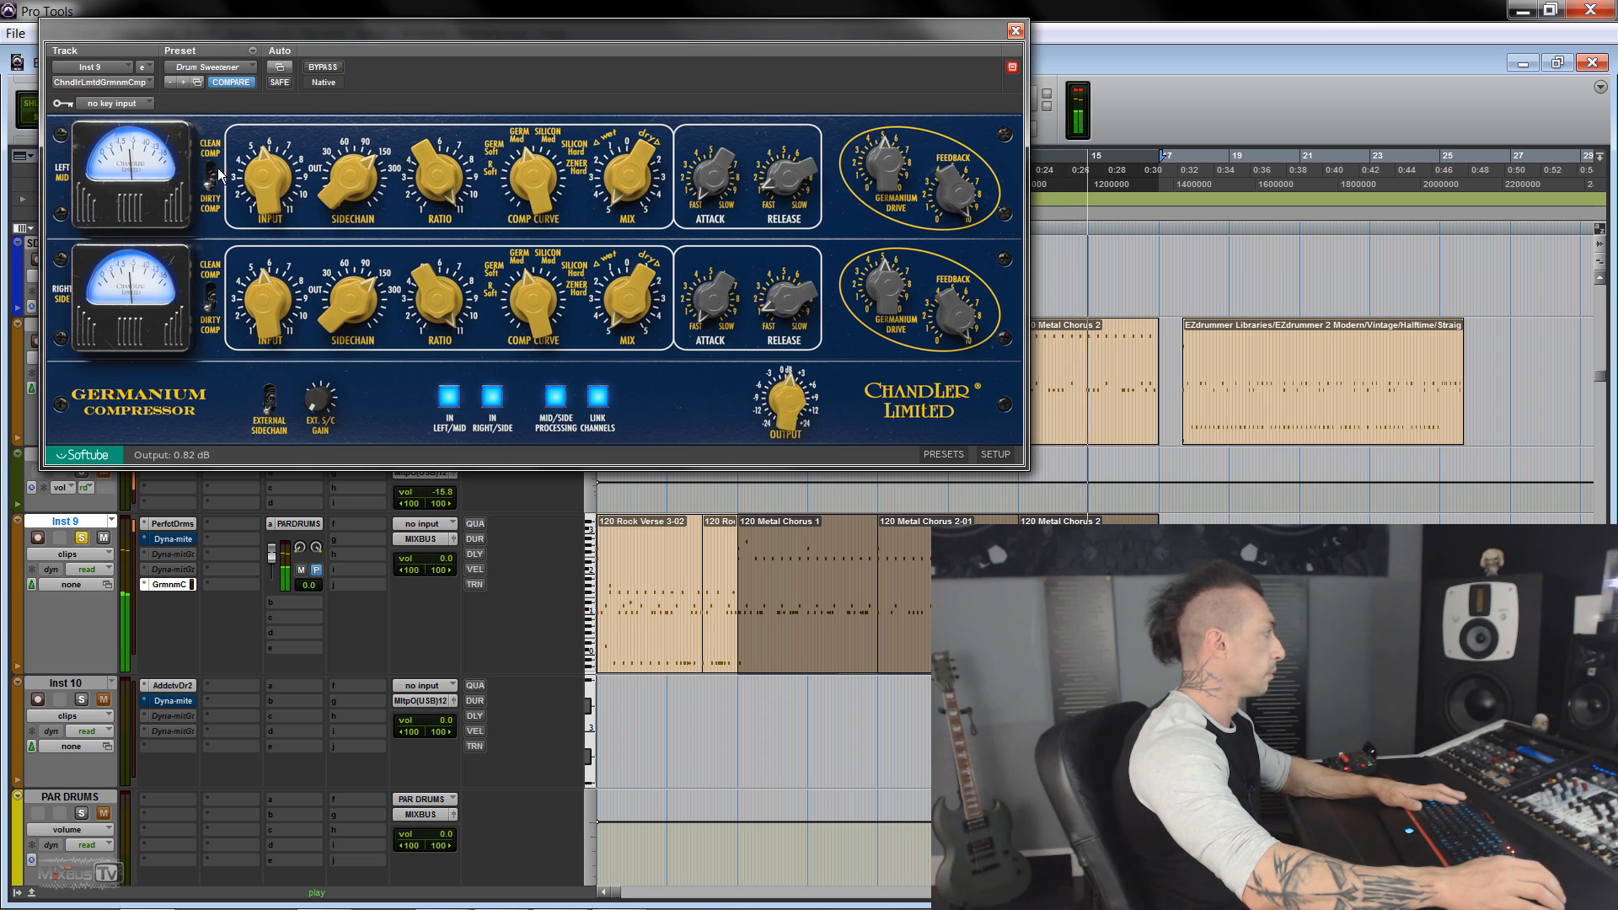
drag(264, 176, 264, 149)
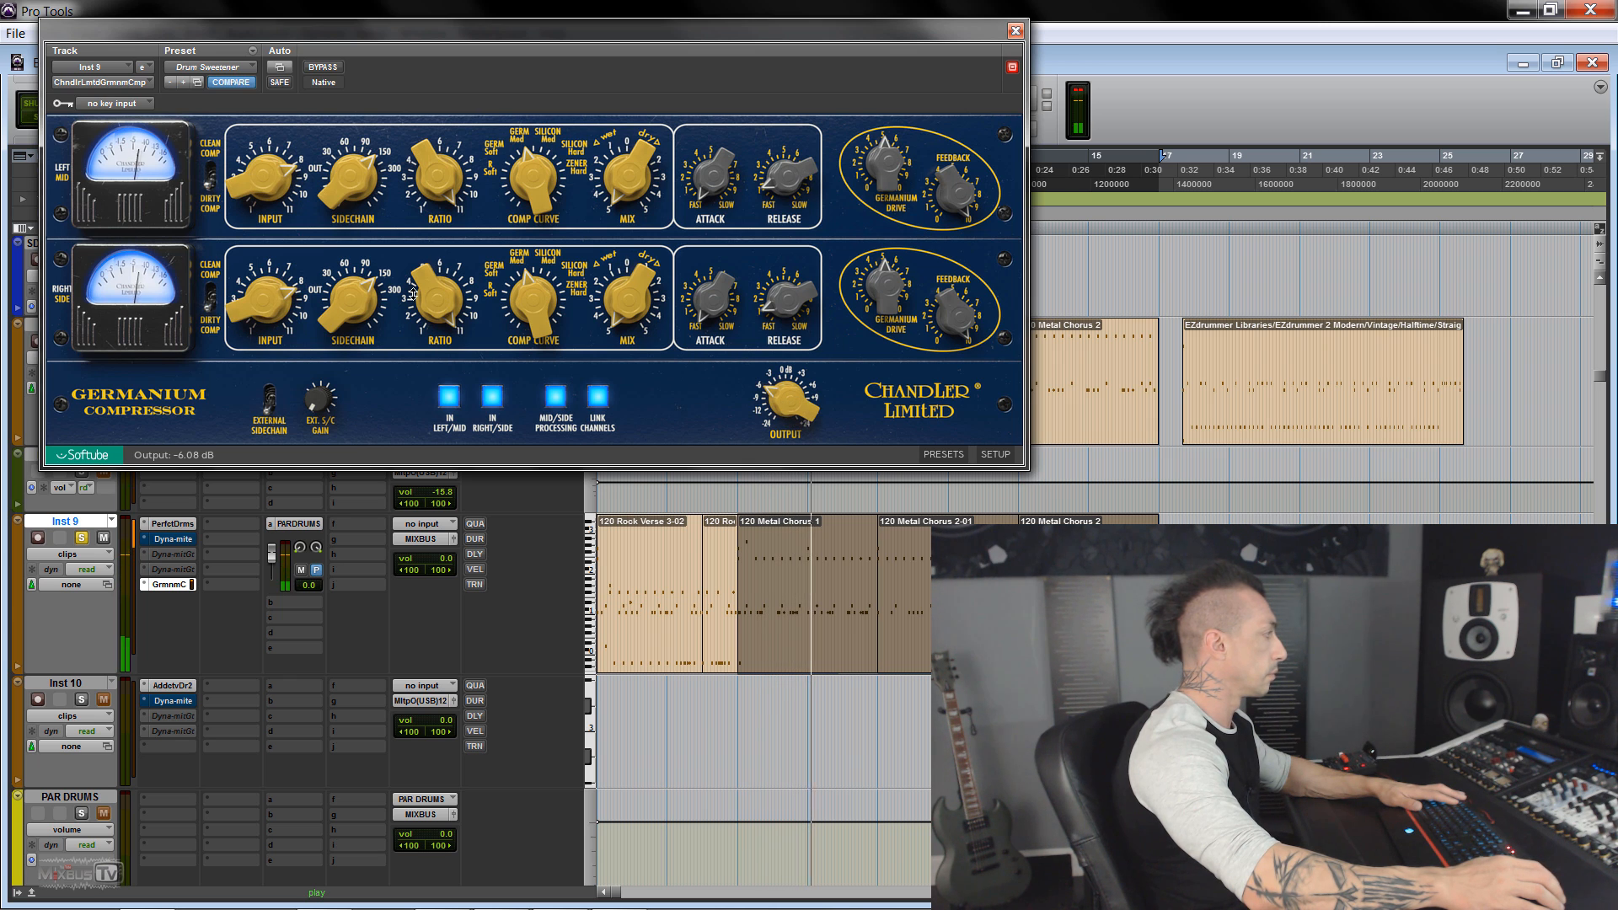
Lower the sidechain filter, set Mix to 0.25 and Output to -7.88 dB, and compare against bypass.
drag(334, 315, 340, 492)
drag(324, 329, 329, 253)
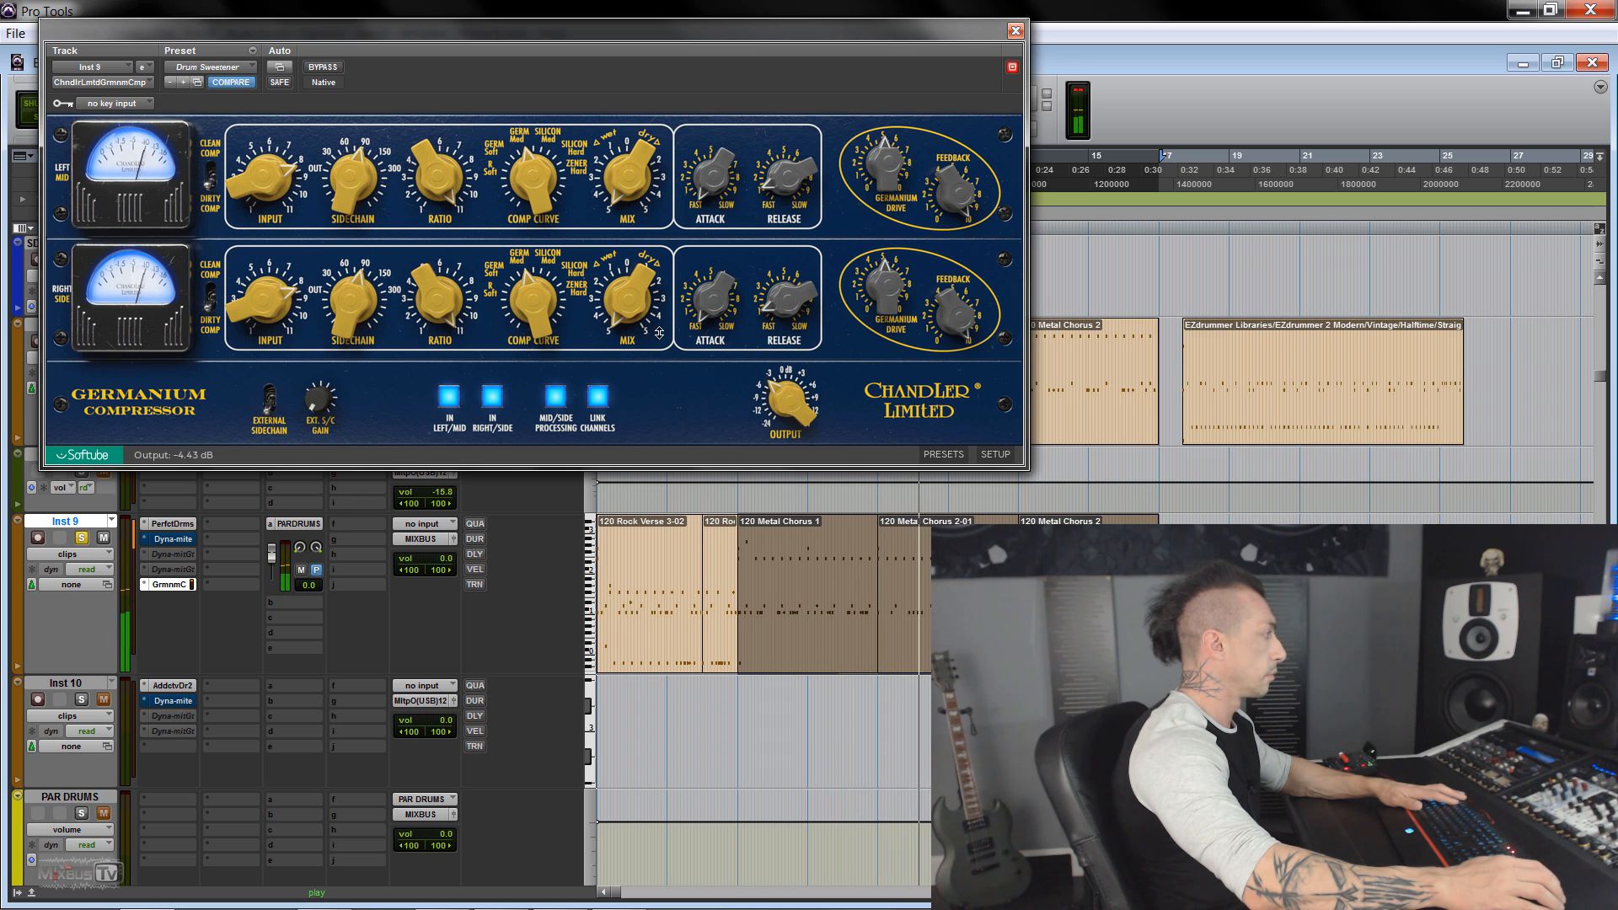
drag(624, 290, 616, 218)
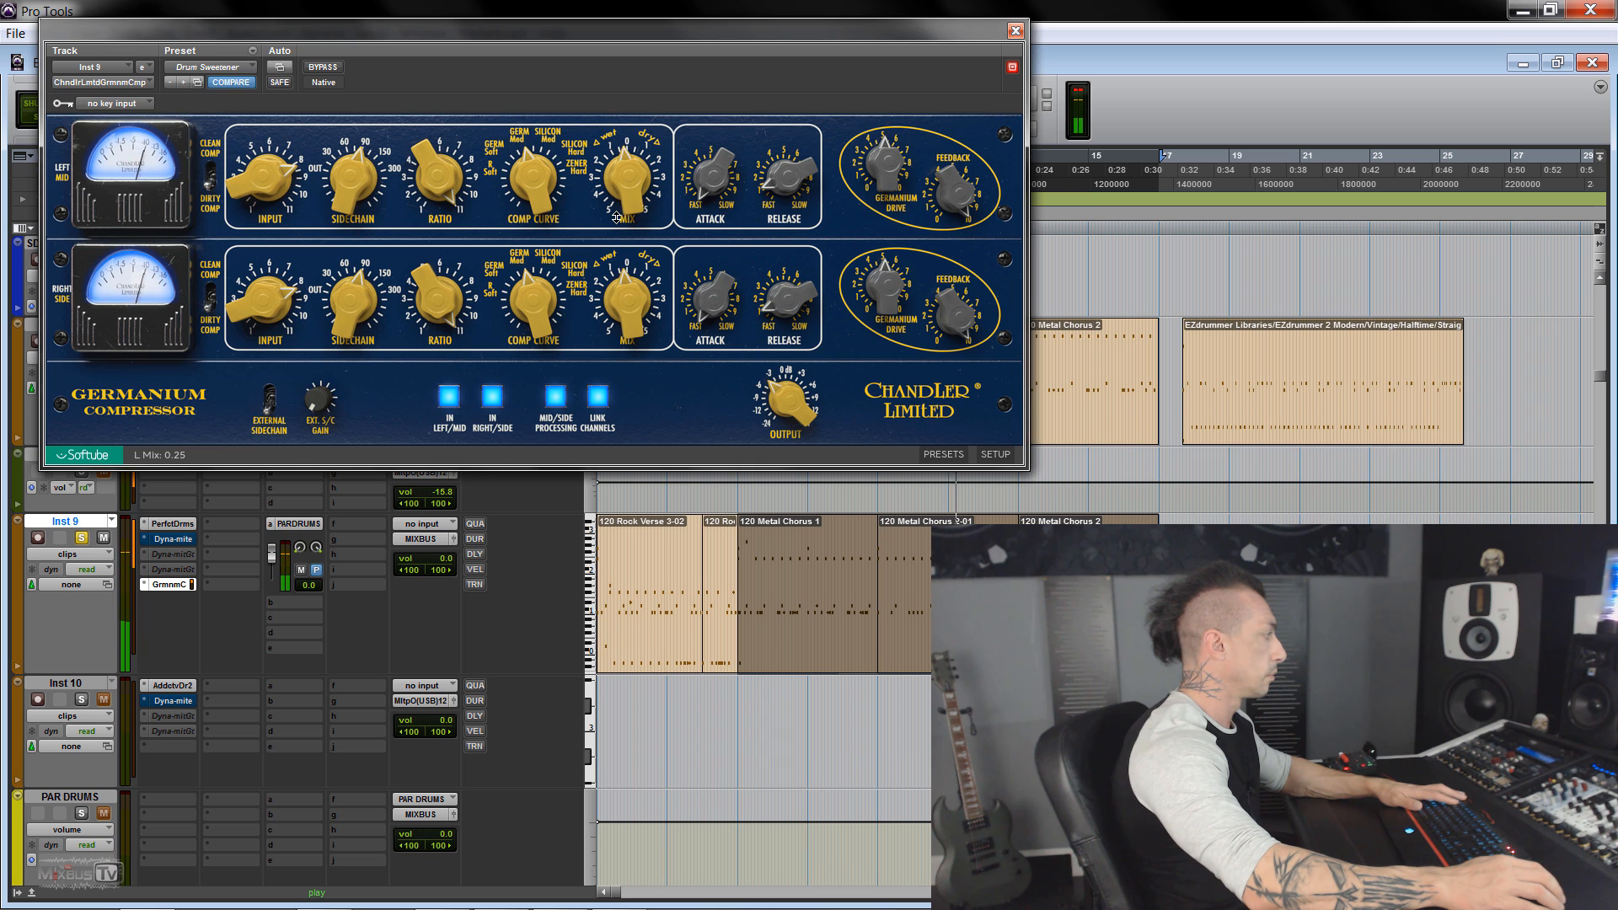
drag(780, 408, 782, 418)
click(321, 73)
click(323, 69)
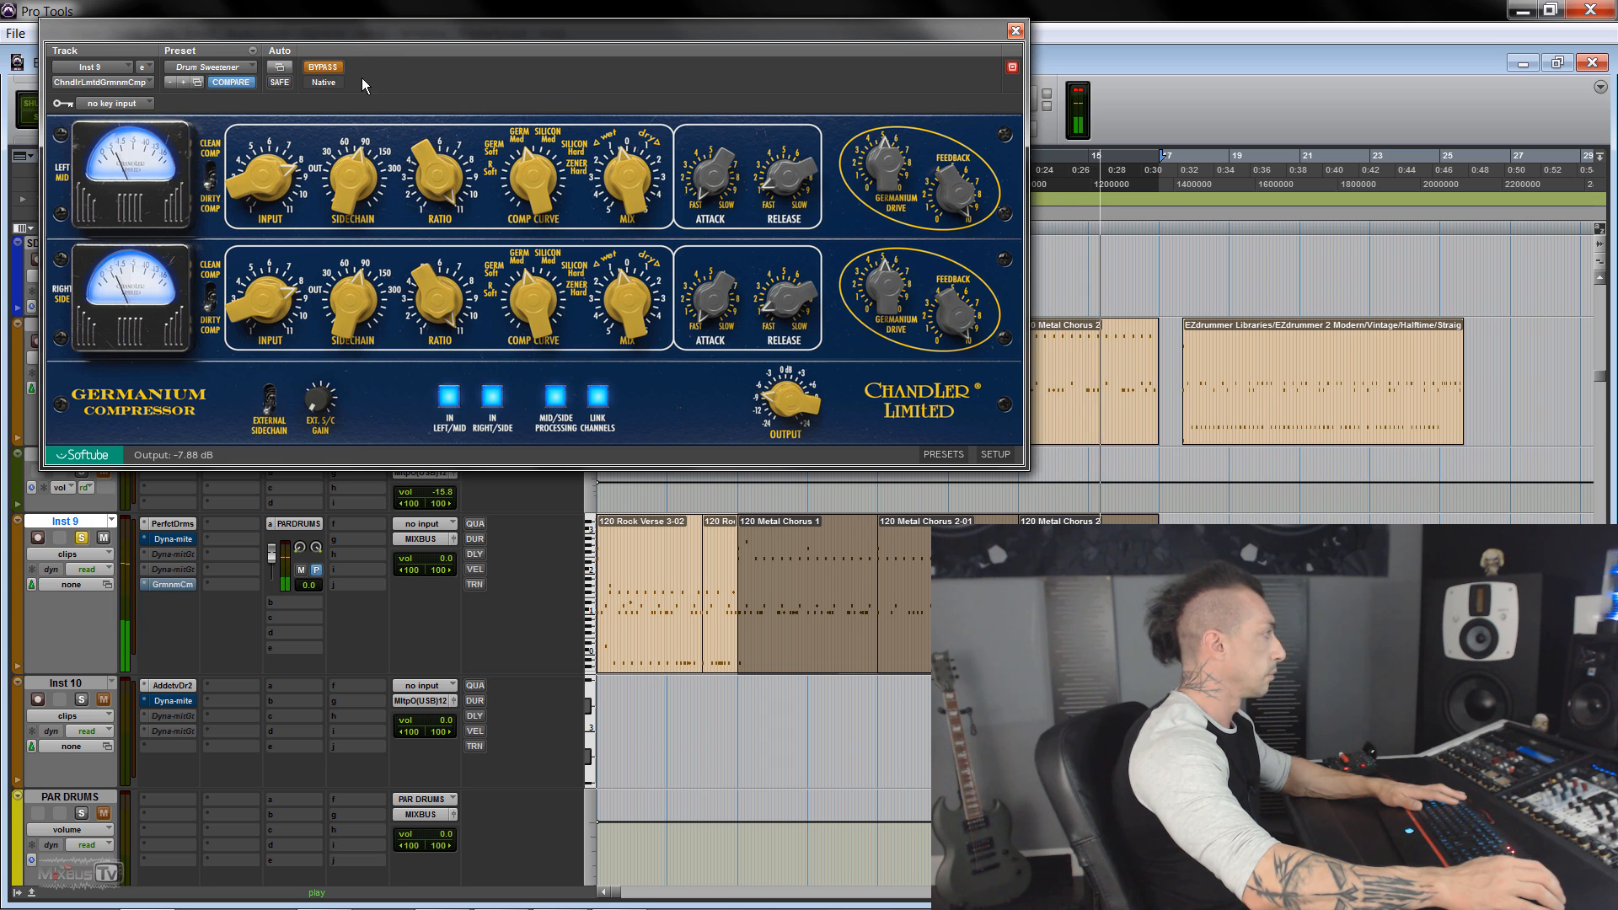
click(323, 71)
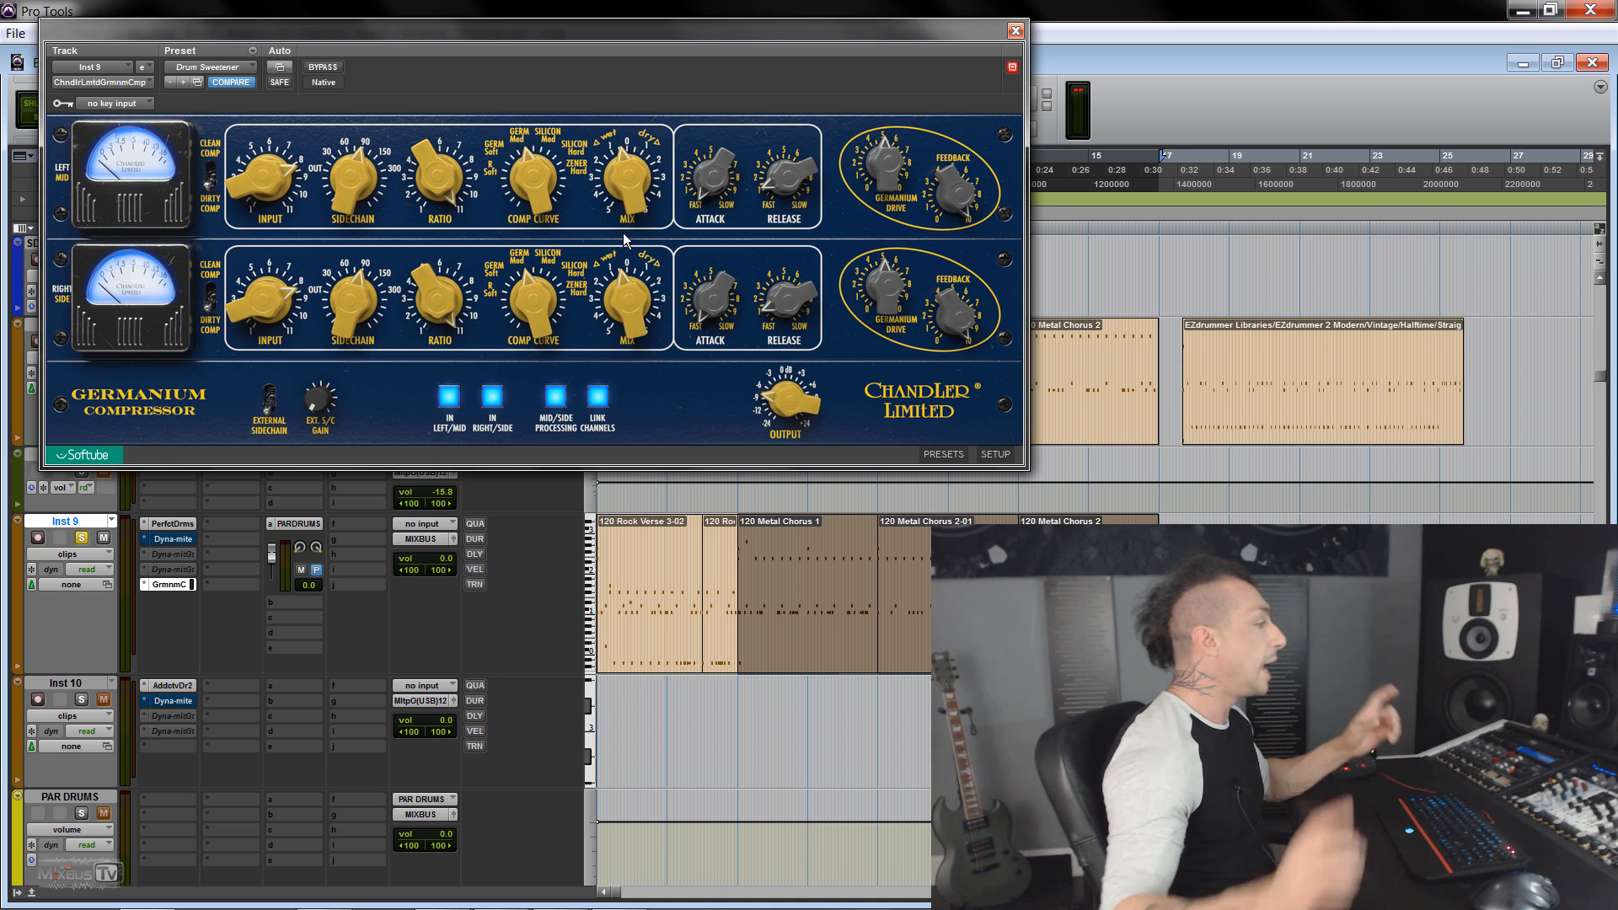
Play the drums and match the compressed level to bypass by setting Output to -9.08 dB.
key(space)
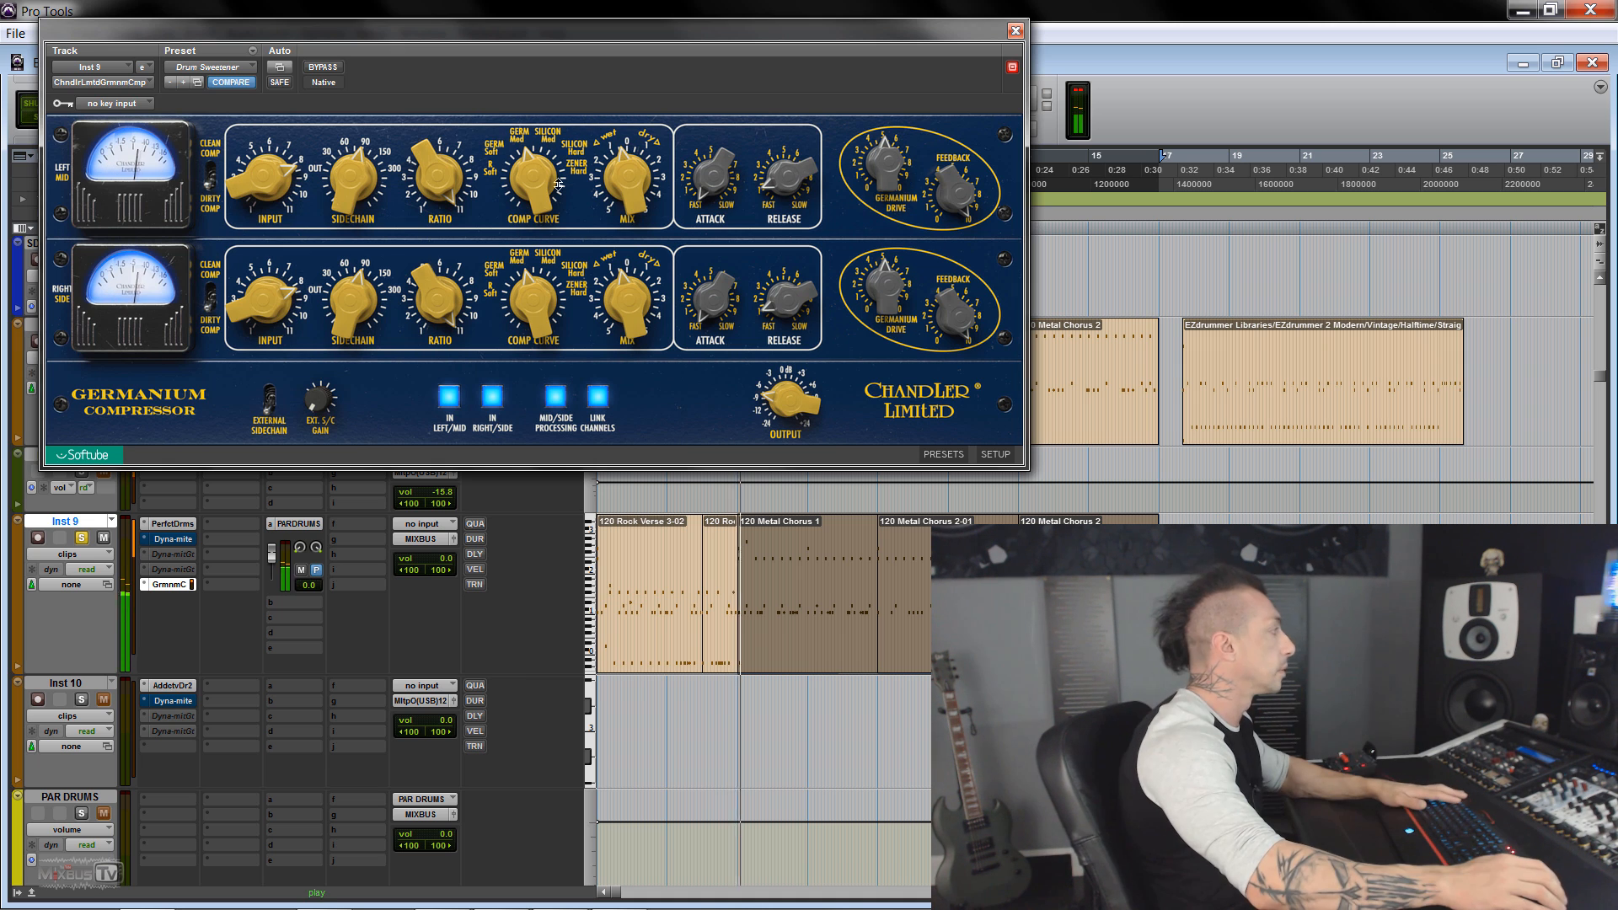
click(322, 67)
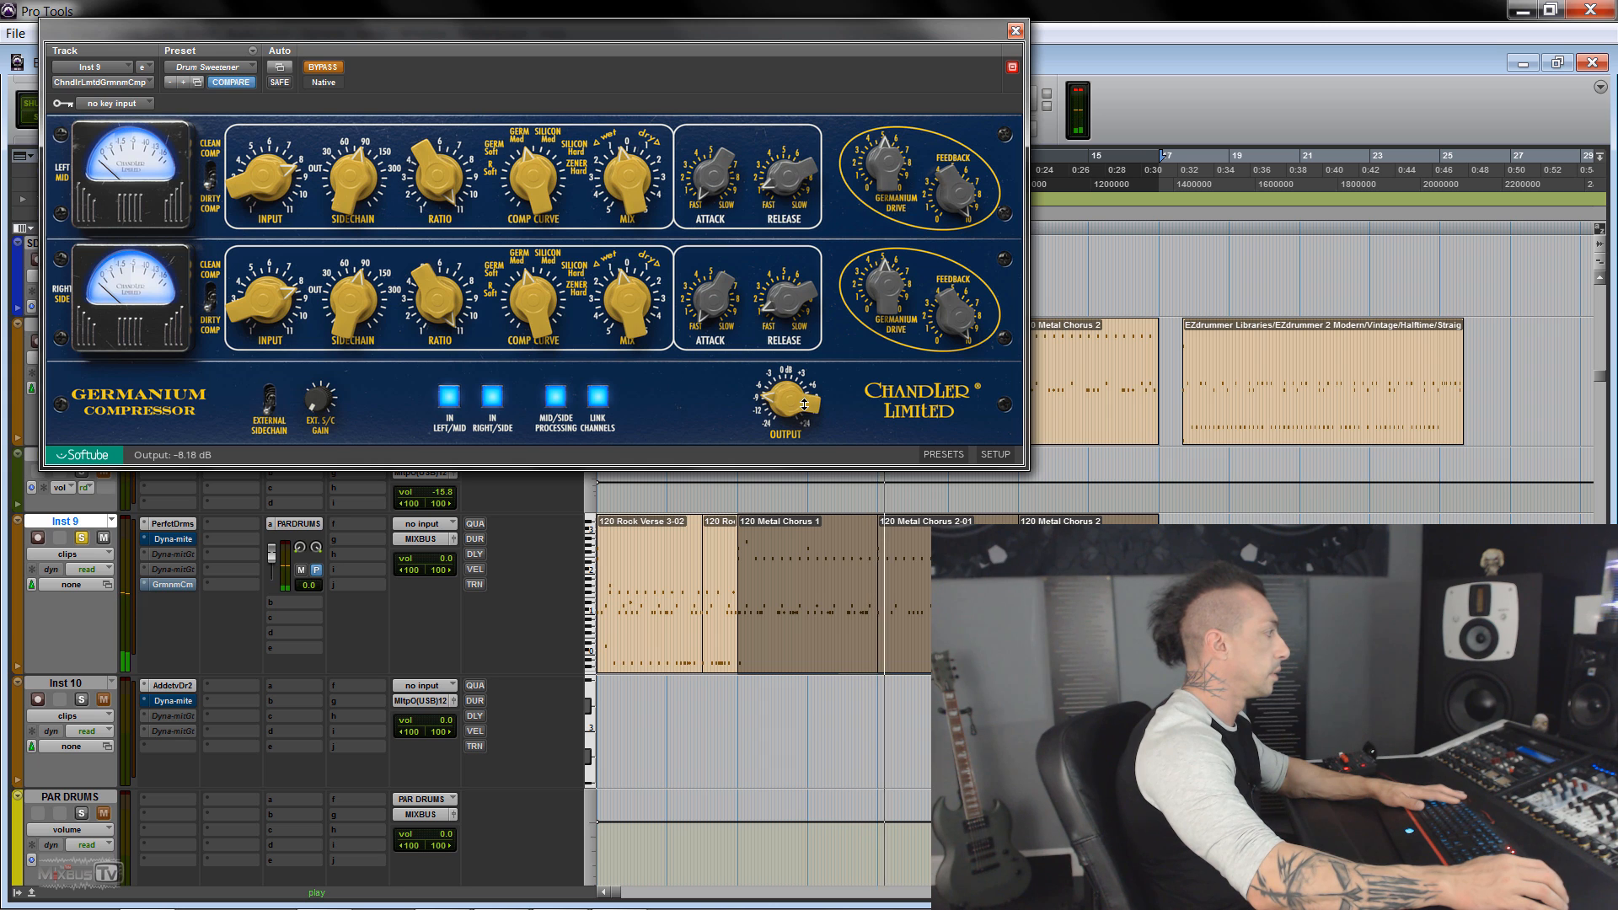
click(324, 68)
drag(764, 399, 766, 409)
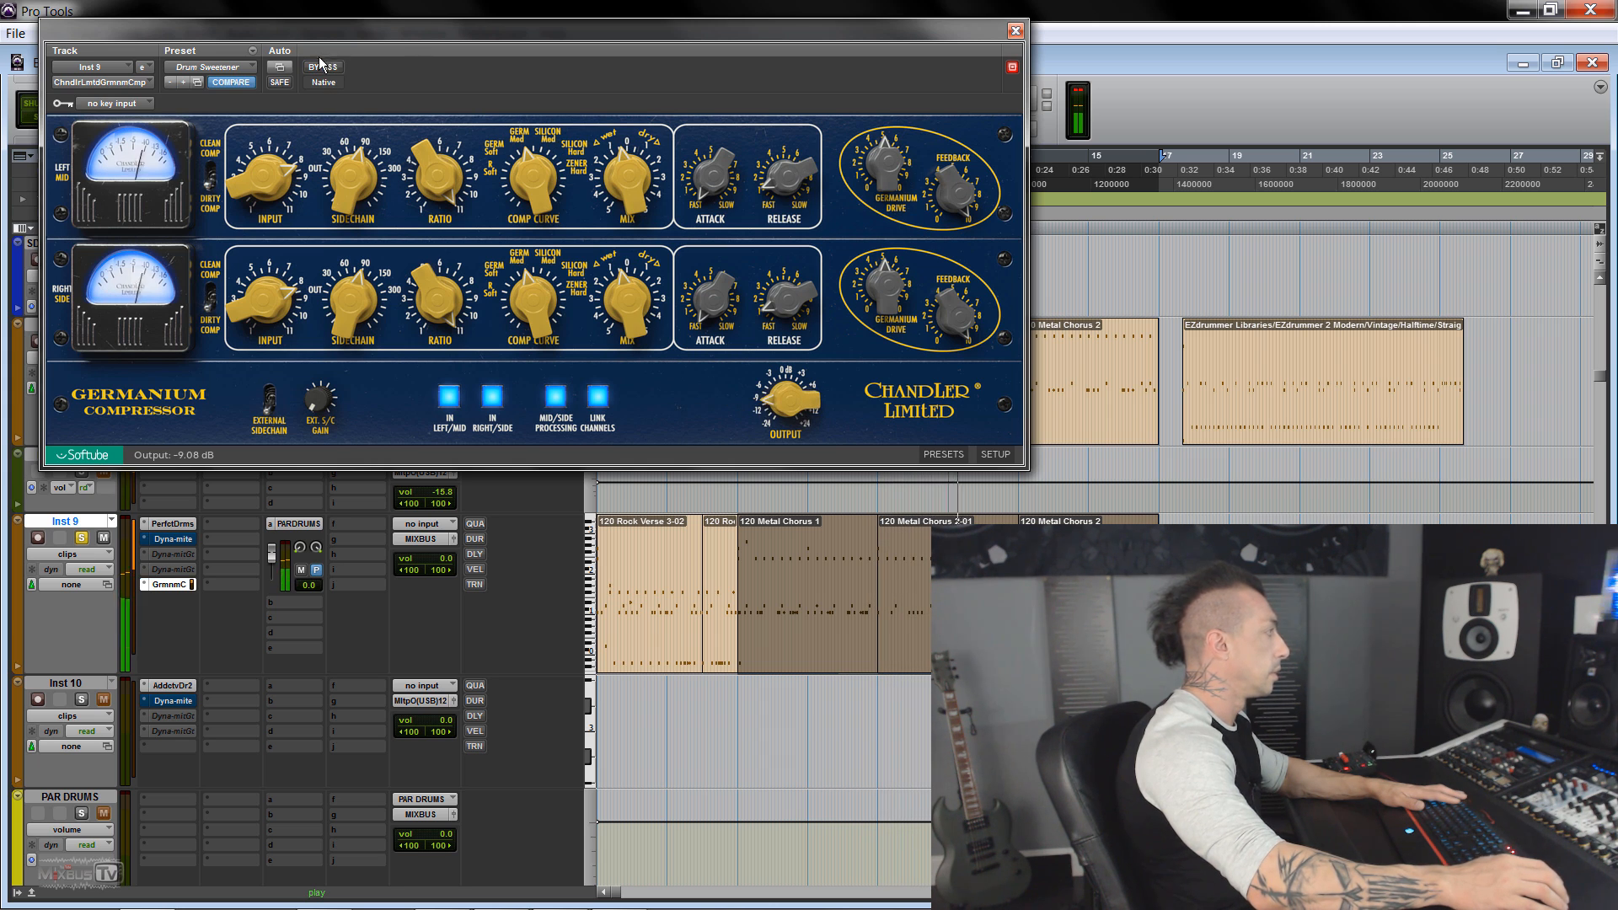
click(323, 68)
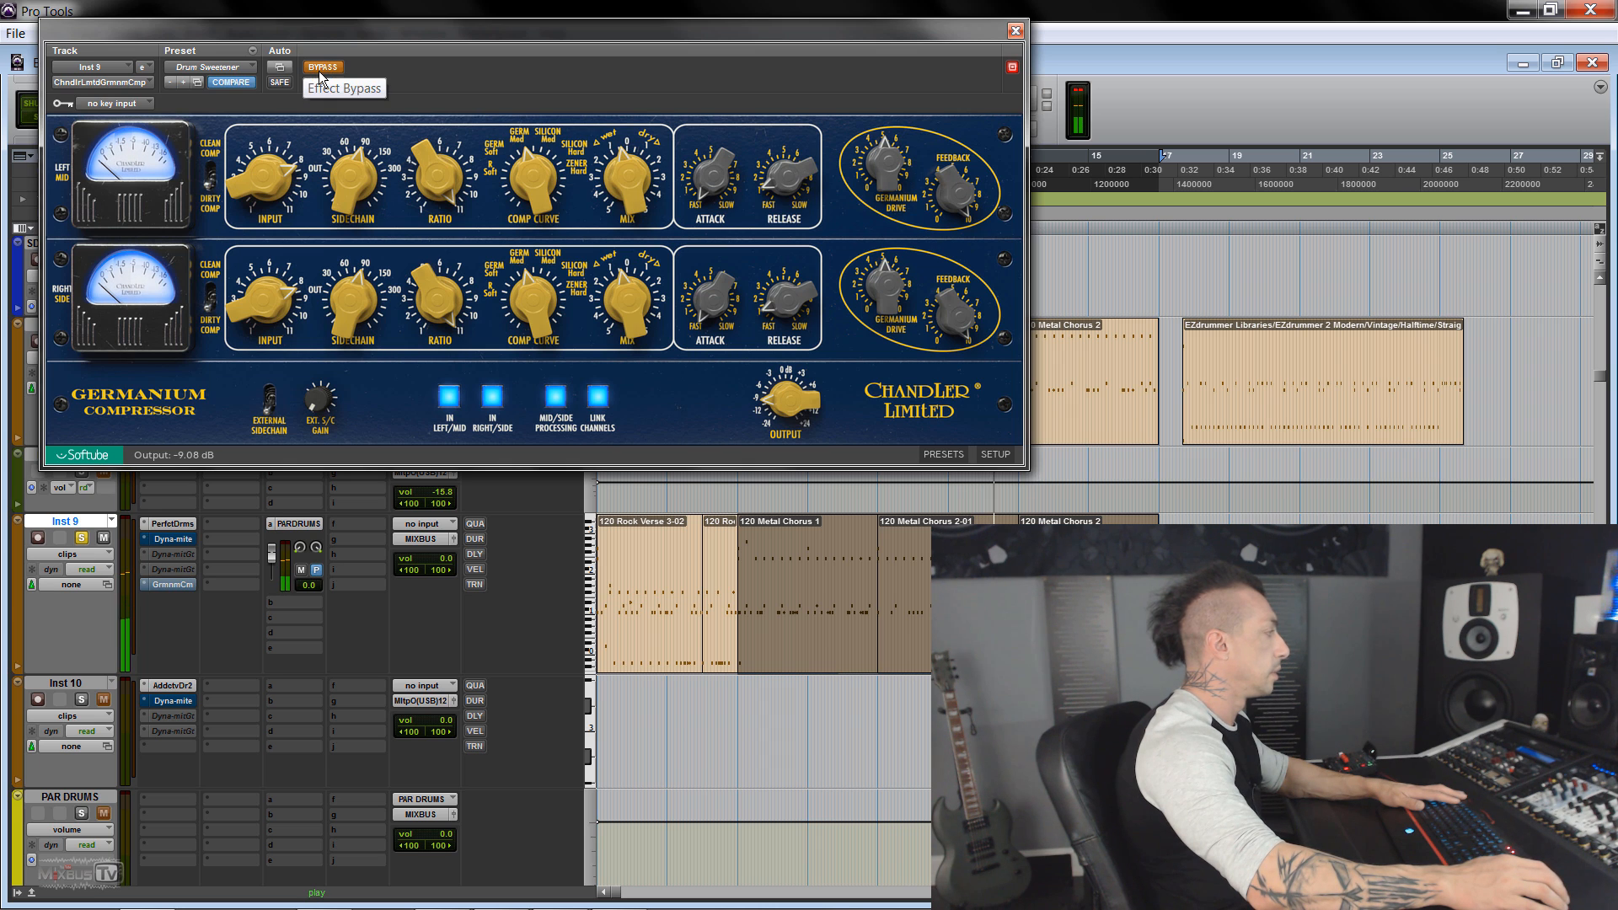
click(321, 70)
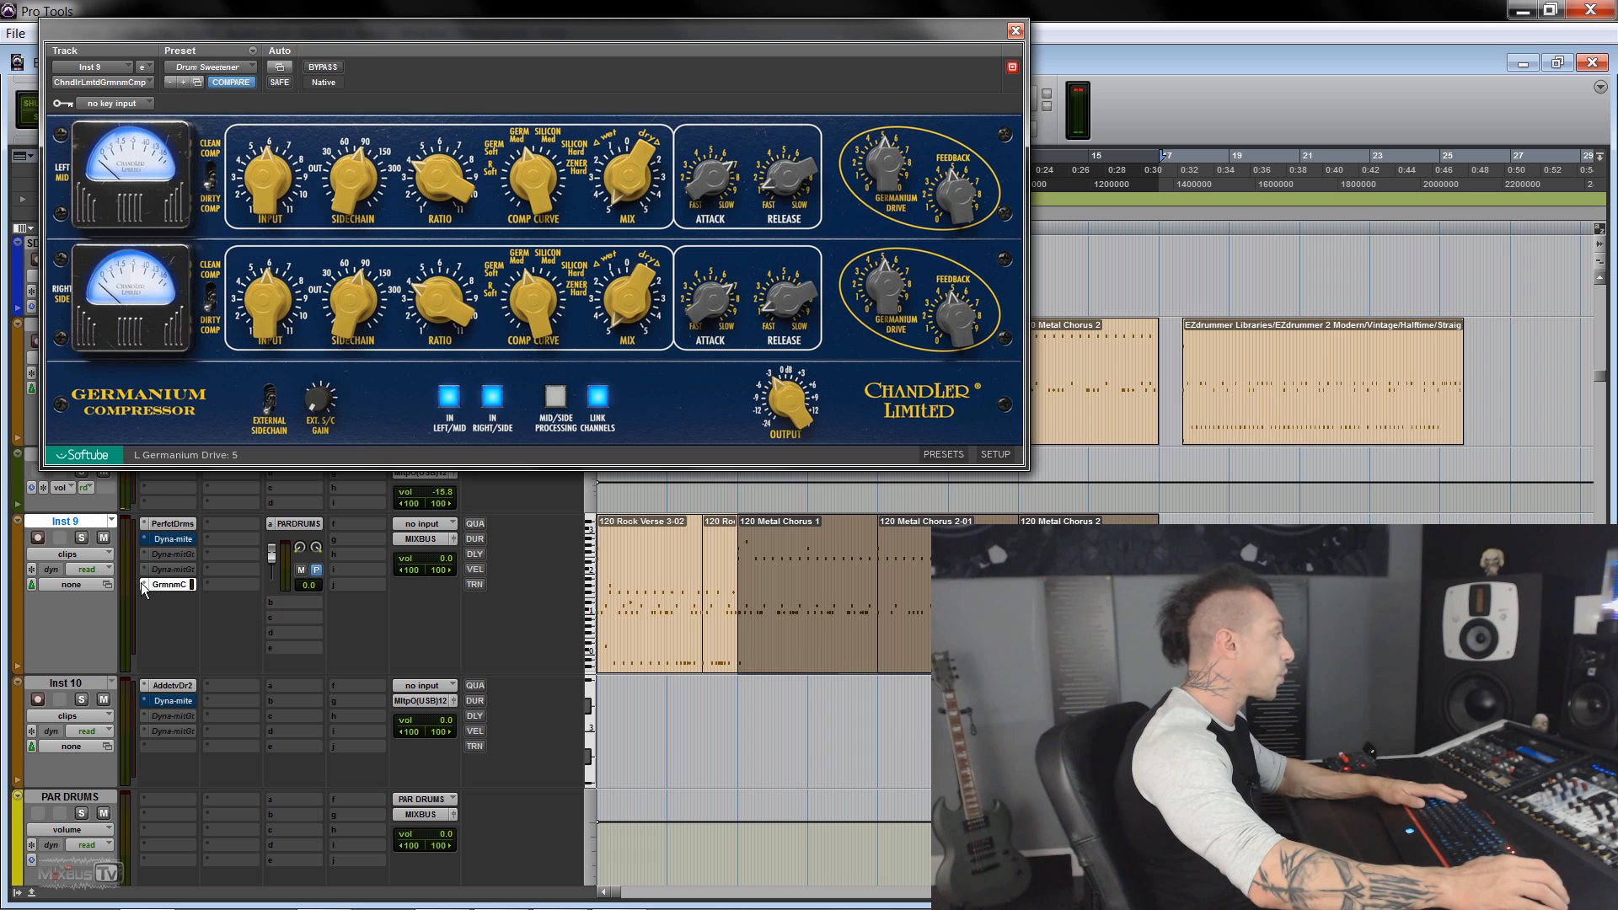
click(143, 584)
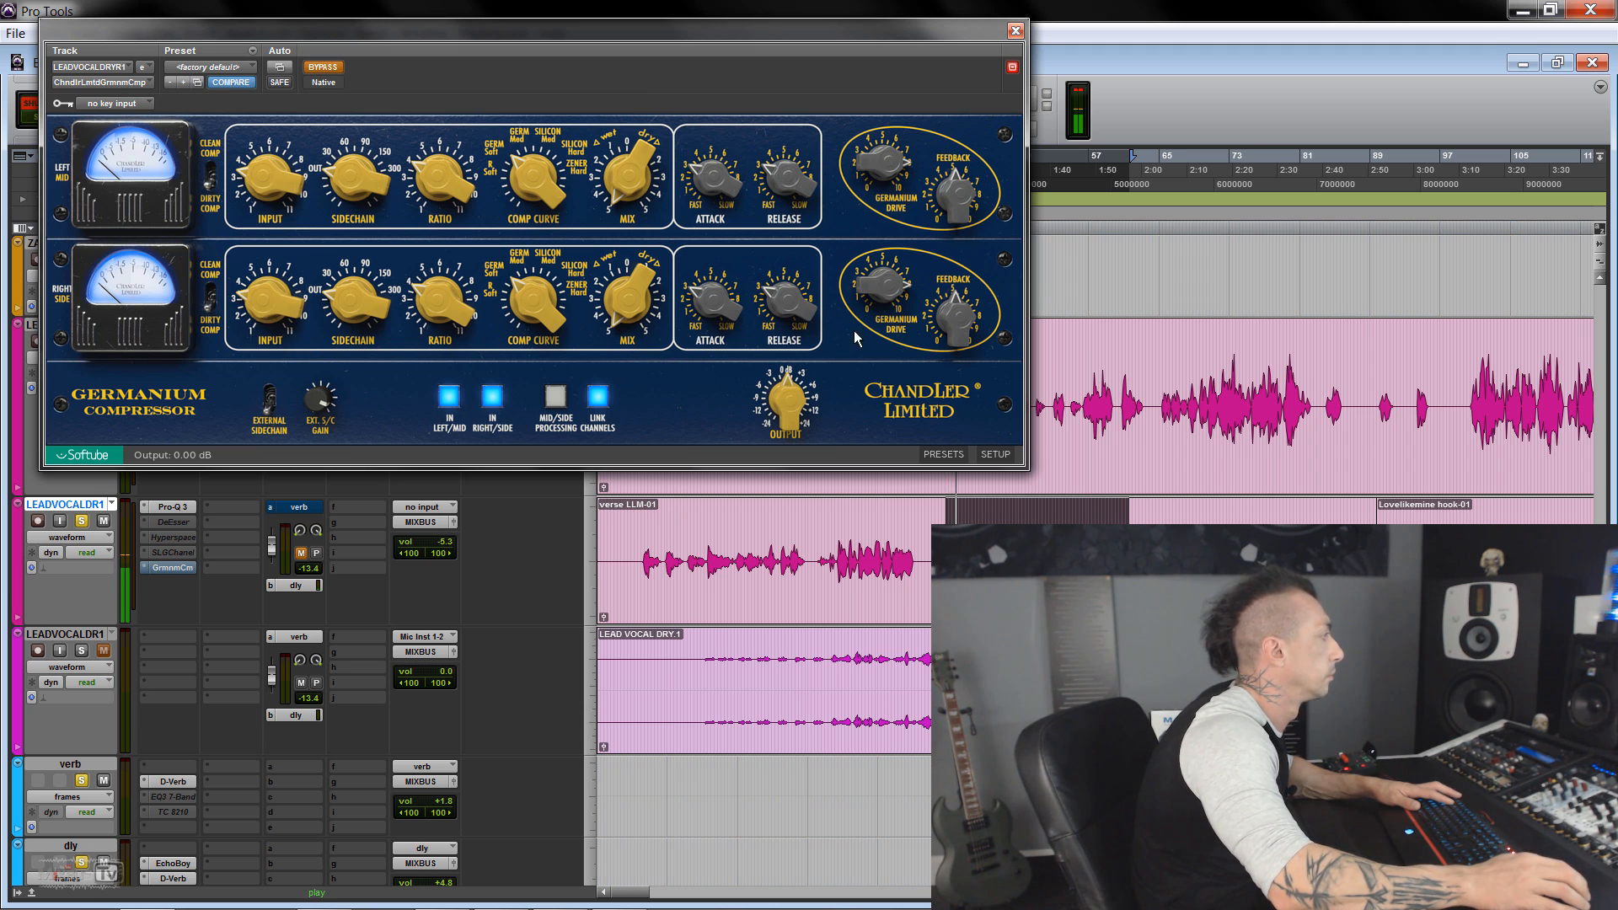
On the lead vocal, set the compressor's Germanium Drive to 9, Attack to 4.75 and Release to 5.30, and compare against bypass.
drag(863, 279, 864, 266)
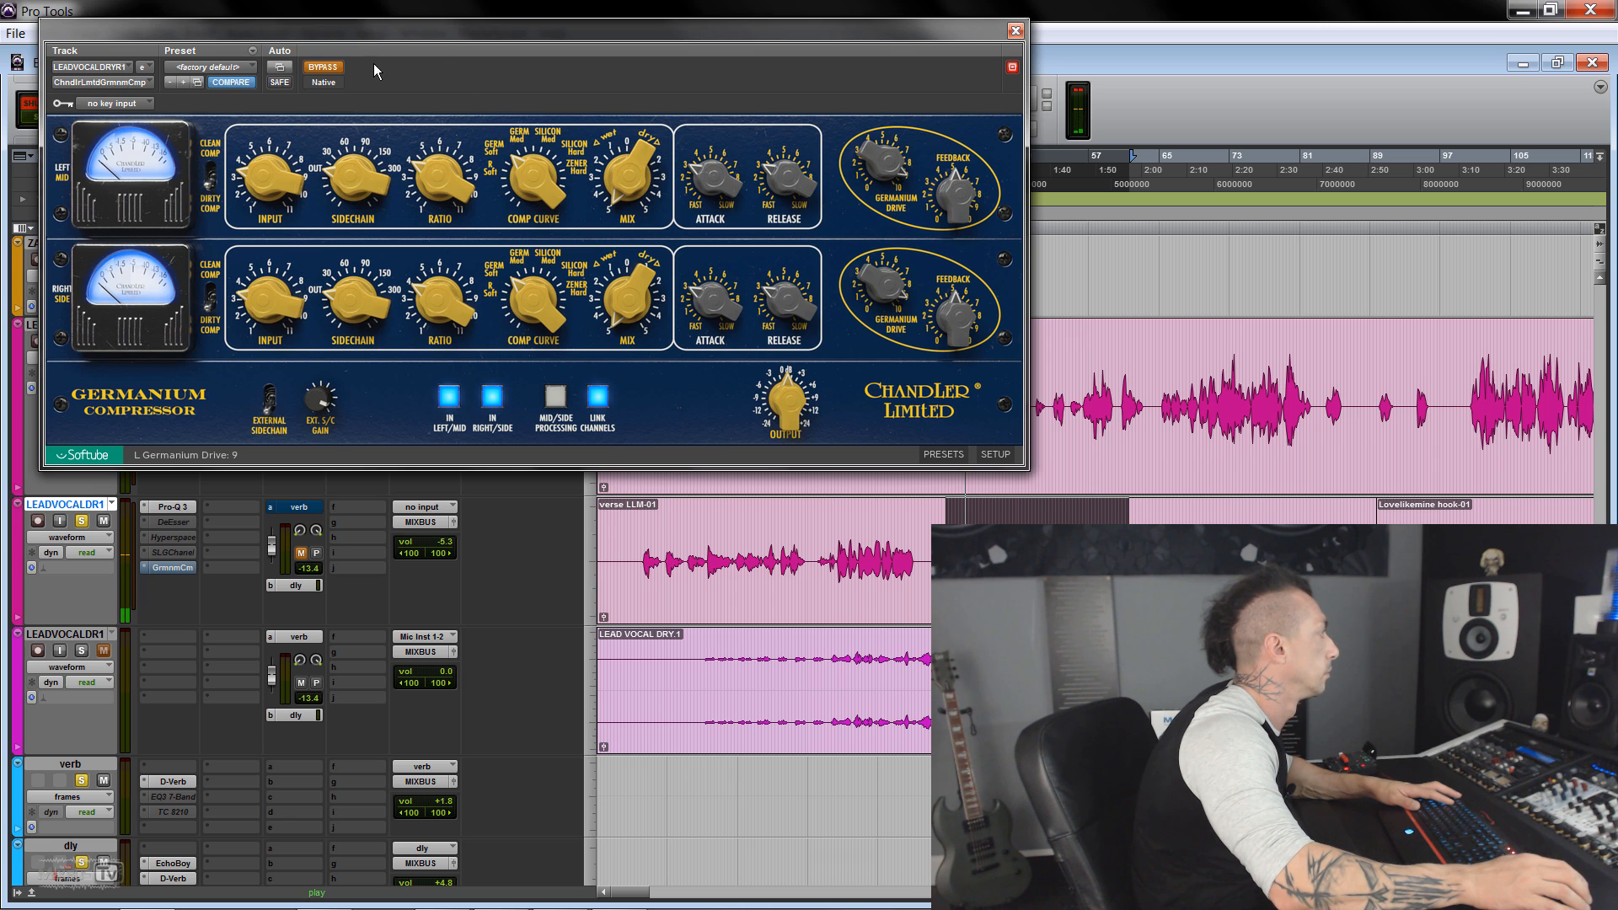
click(328, 70)
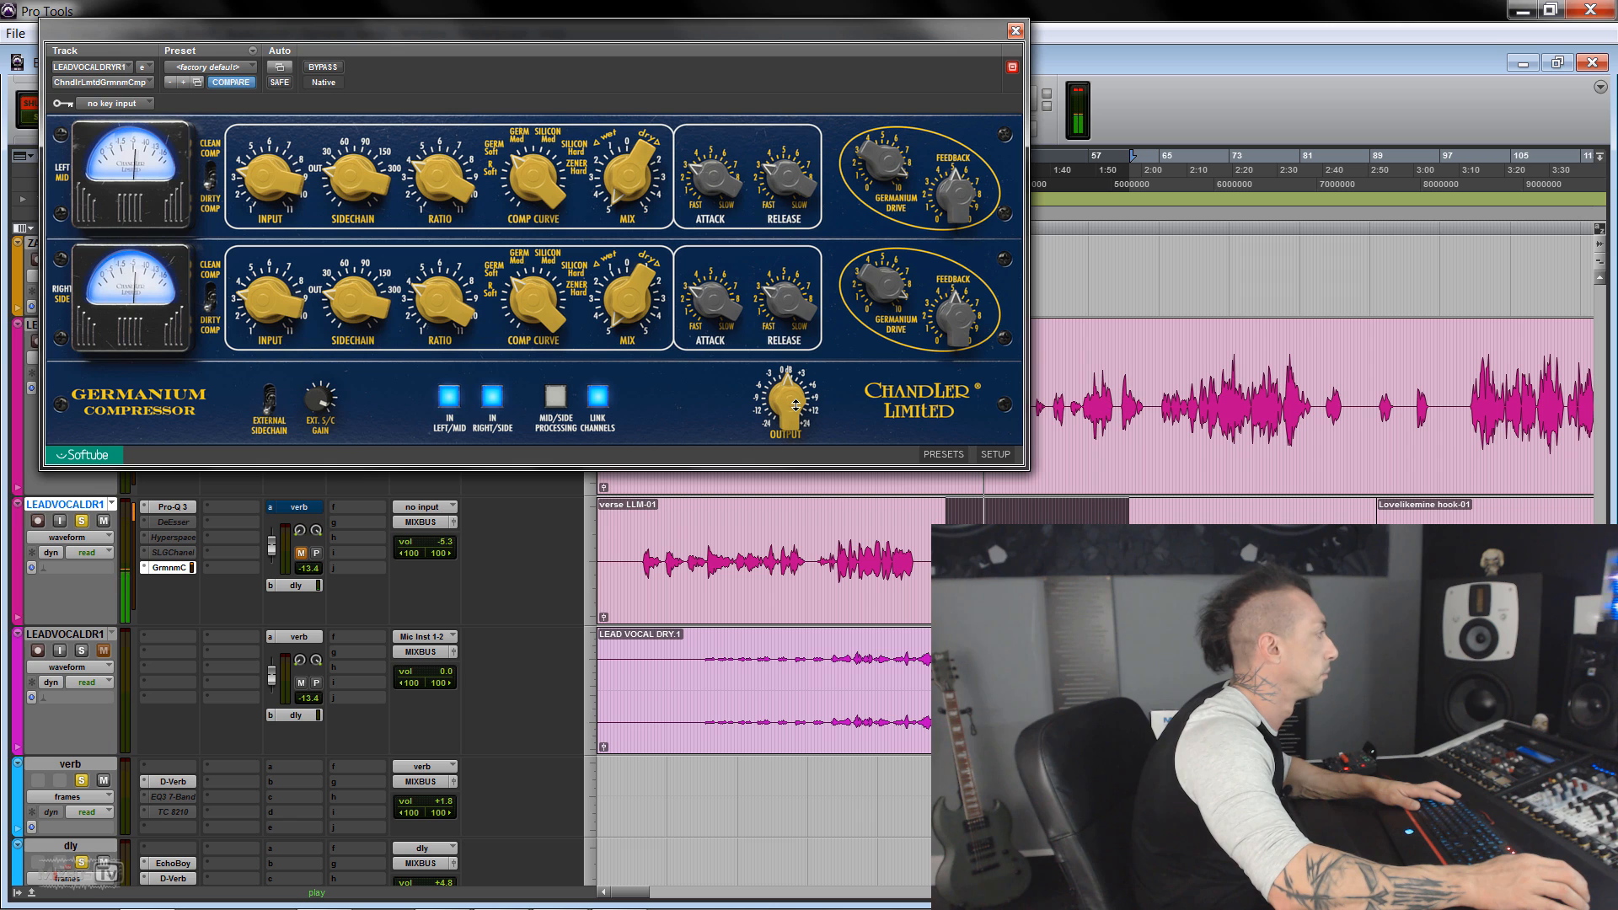
drag(703, 296, 784, 260)
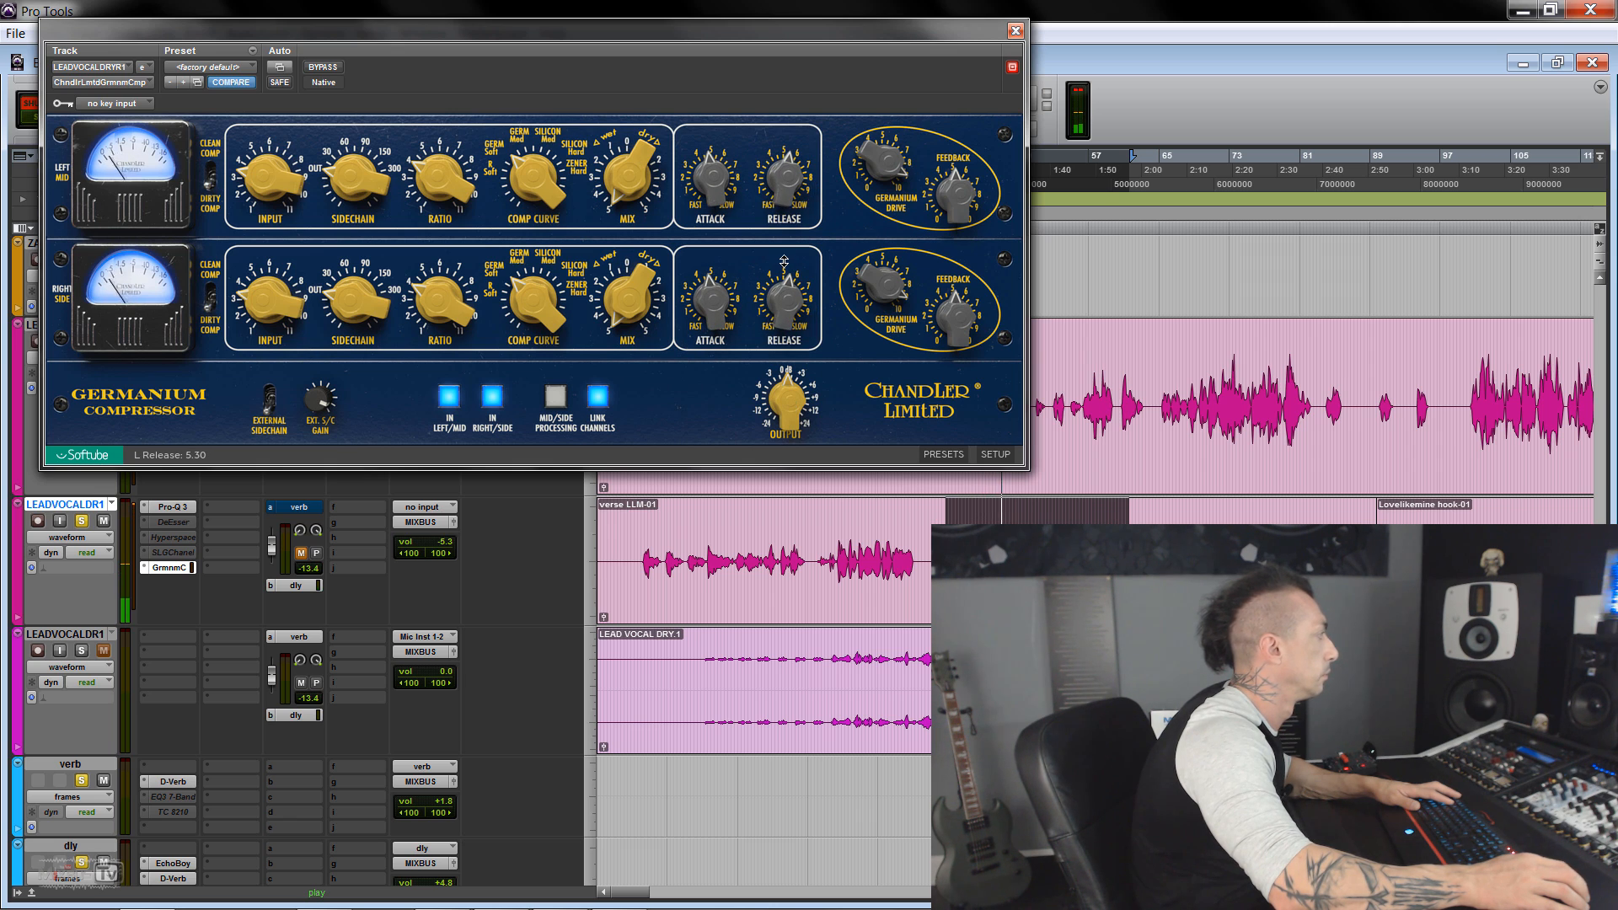
click(325, 71)
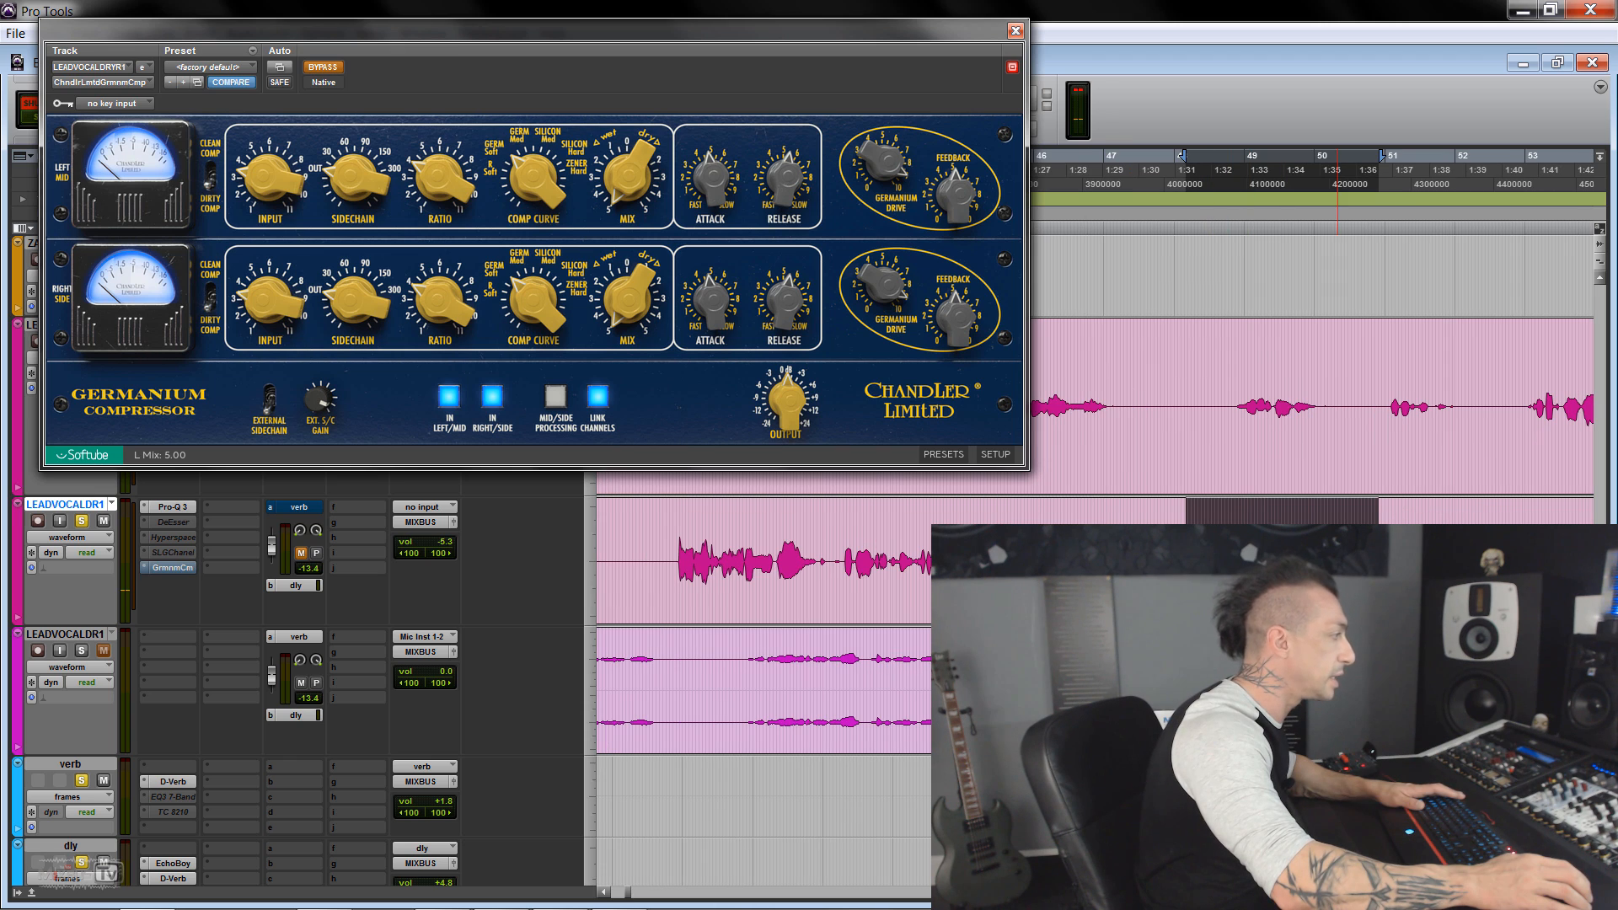
key(space)
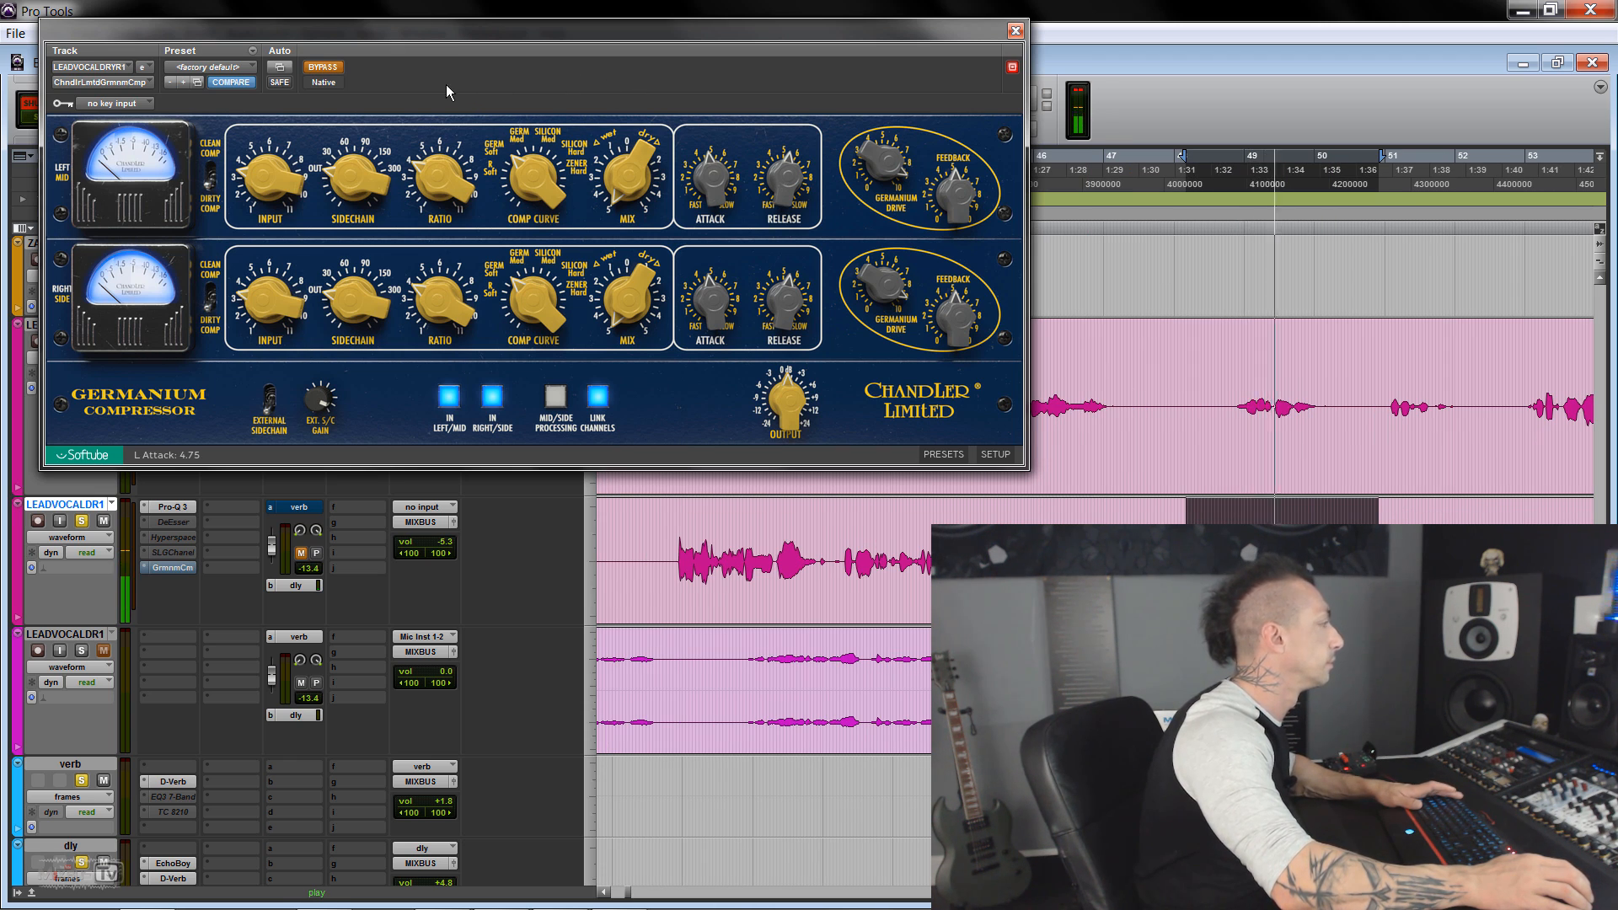
Re-engage the lead vocal's compressor, lower its Ratio to 2, change the Comp Curve, and set Release to 4.45.
click(321, 69)
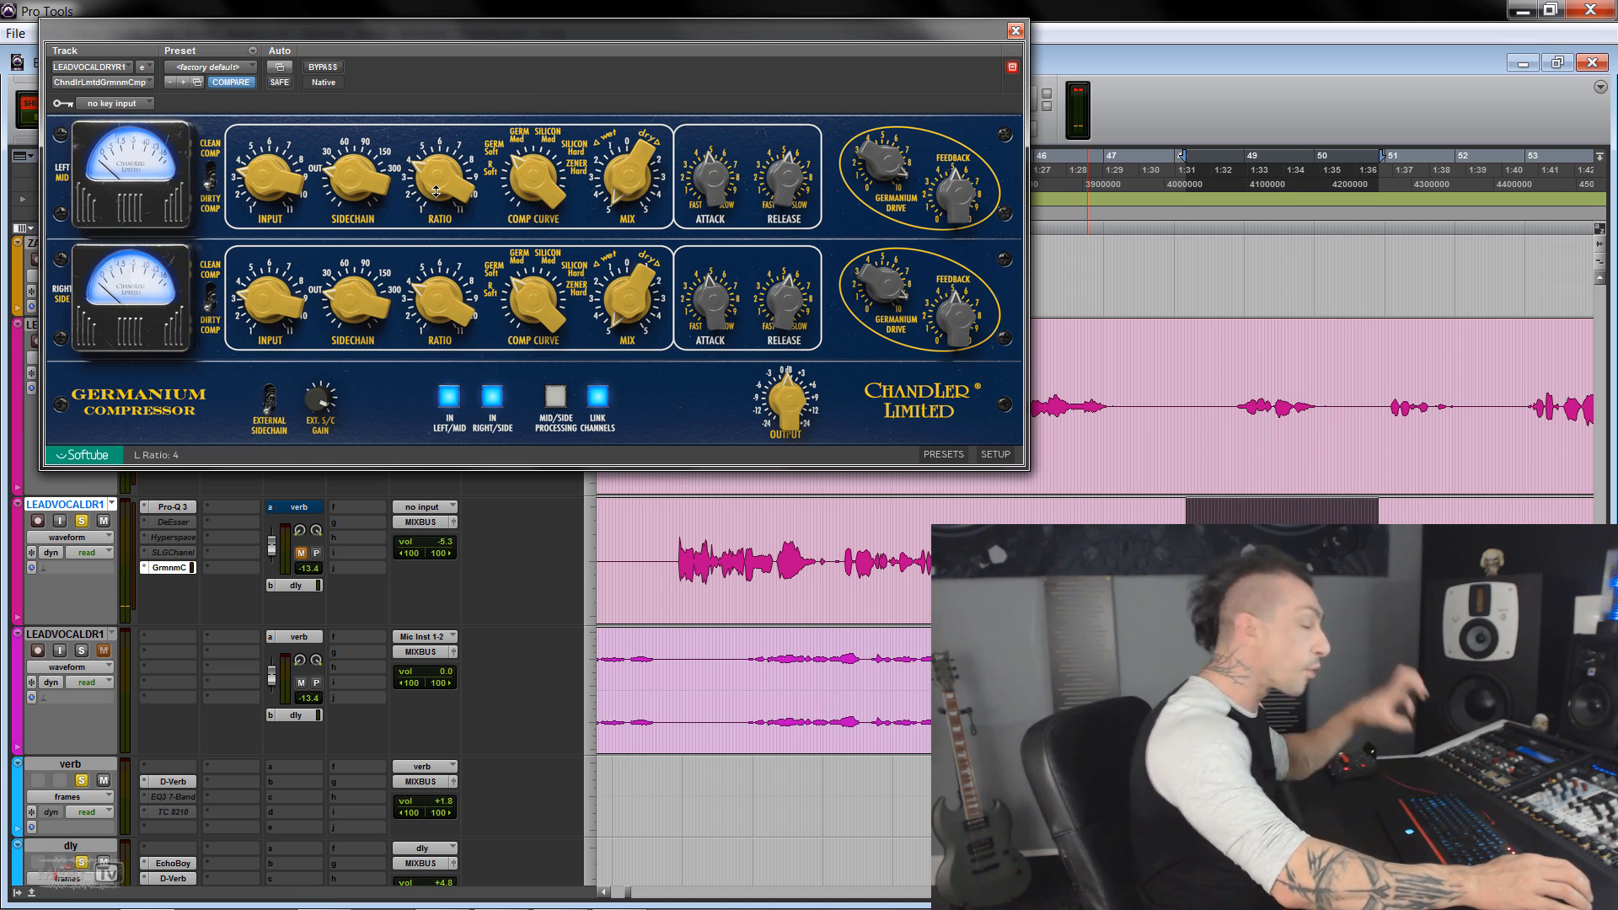
drag(438, 192, 528, 141)
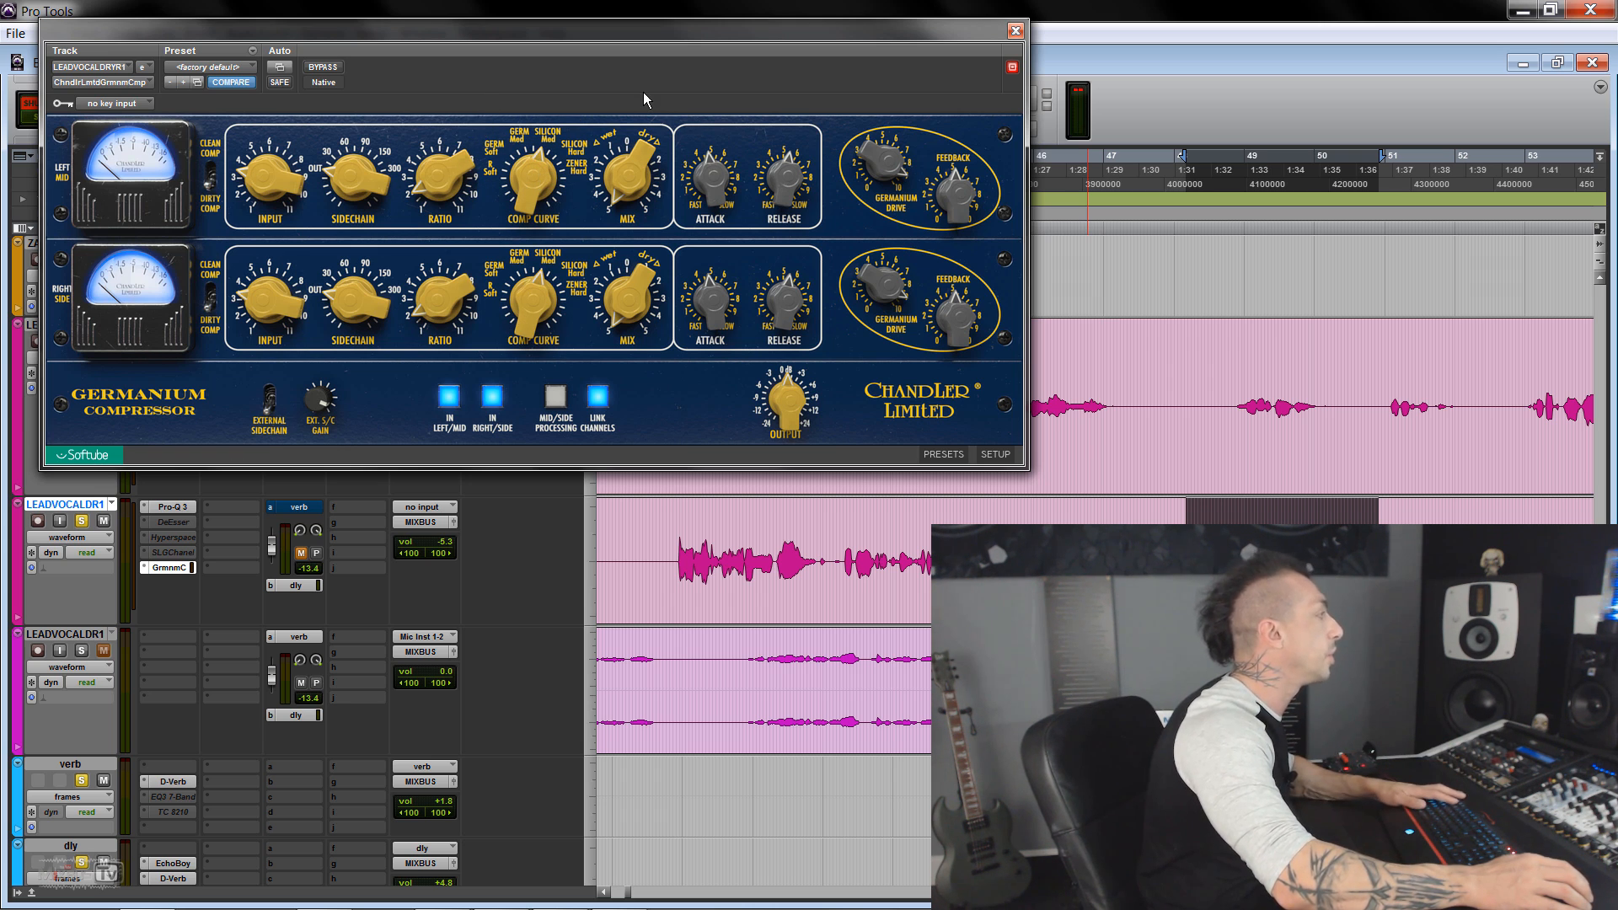
drag(716, 189, 772, 166)
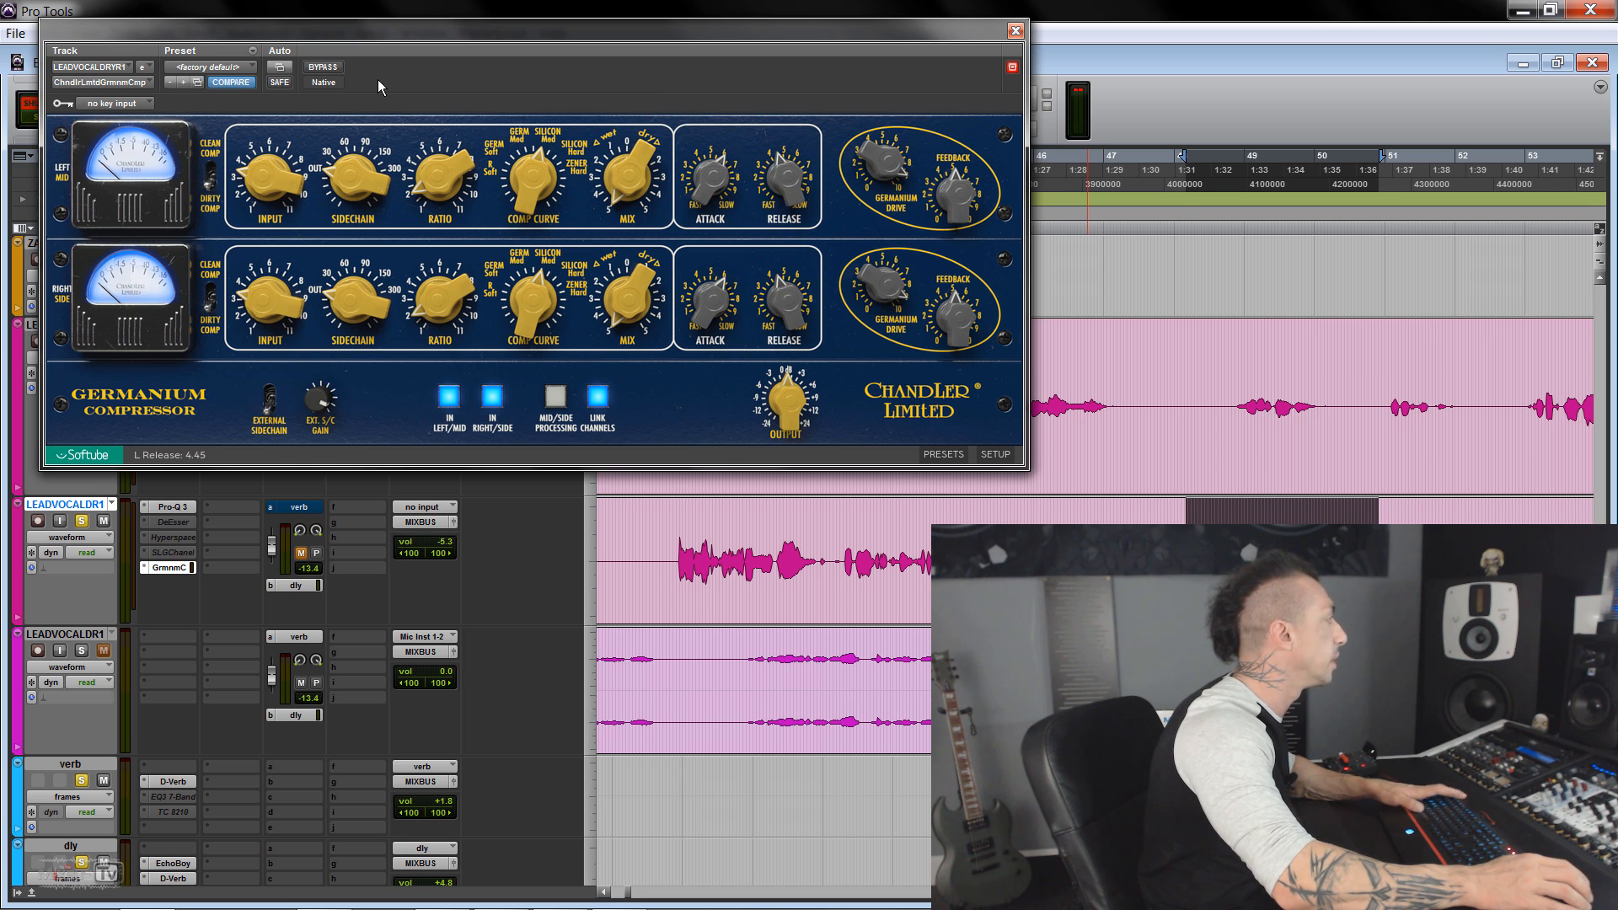
Play the lead vocal, set the compressor's Output to 2.85 dB, and compare the result against bypass.
key(space)
click(322, 68)
click(323, 67)
drag(799, 405, 798, 398)
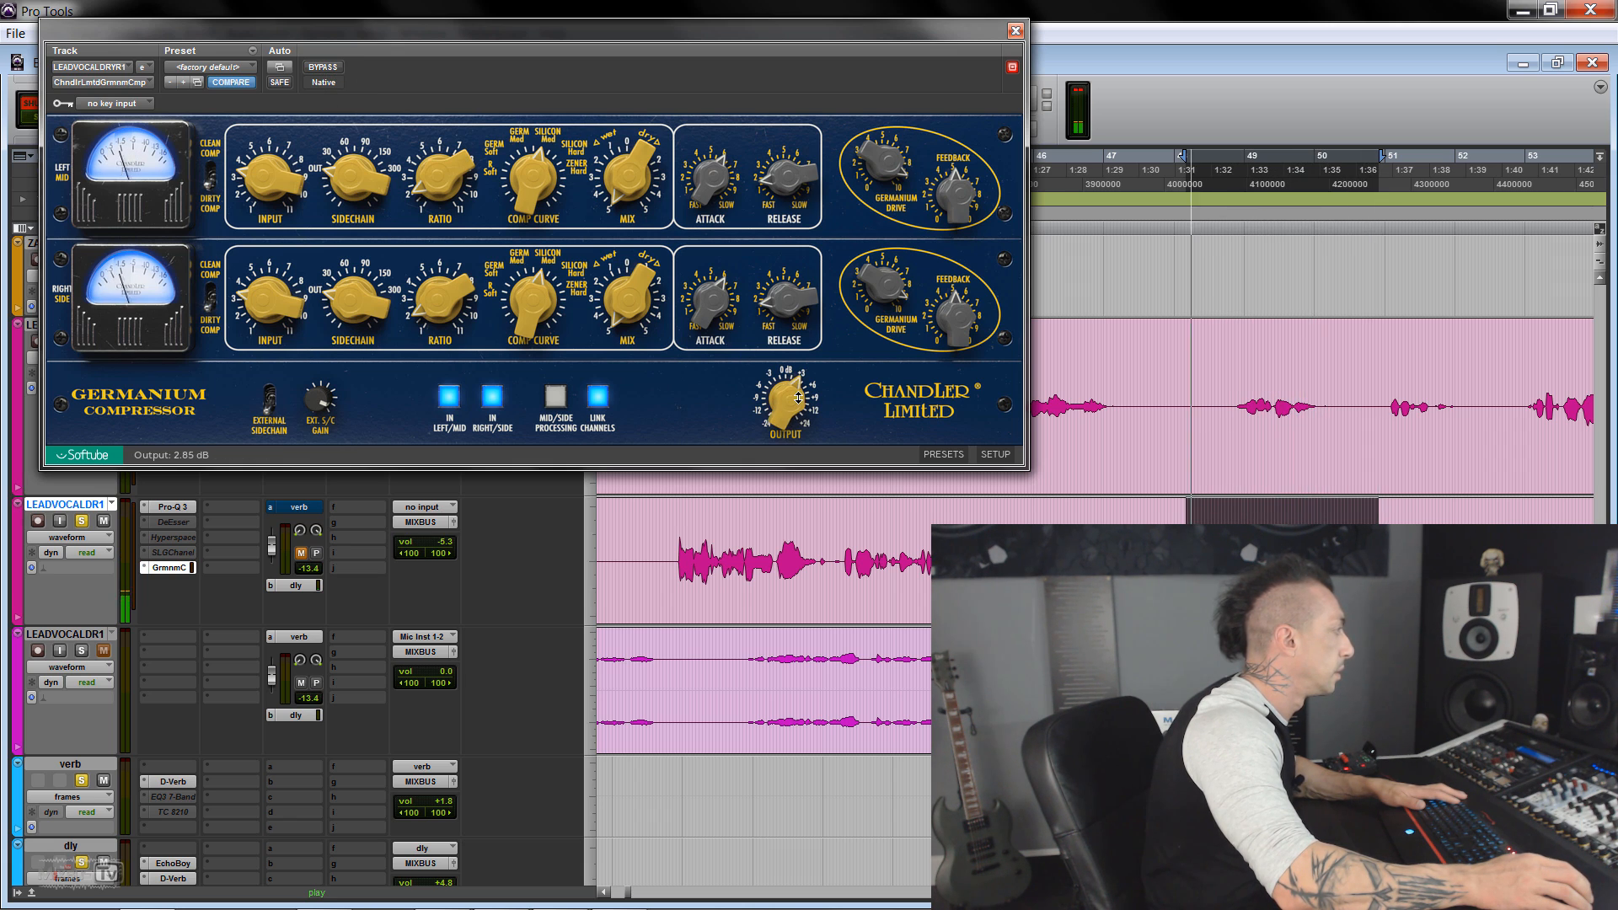
click(321, 71)
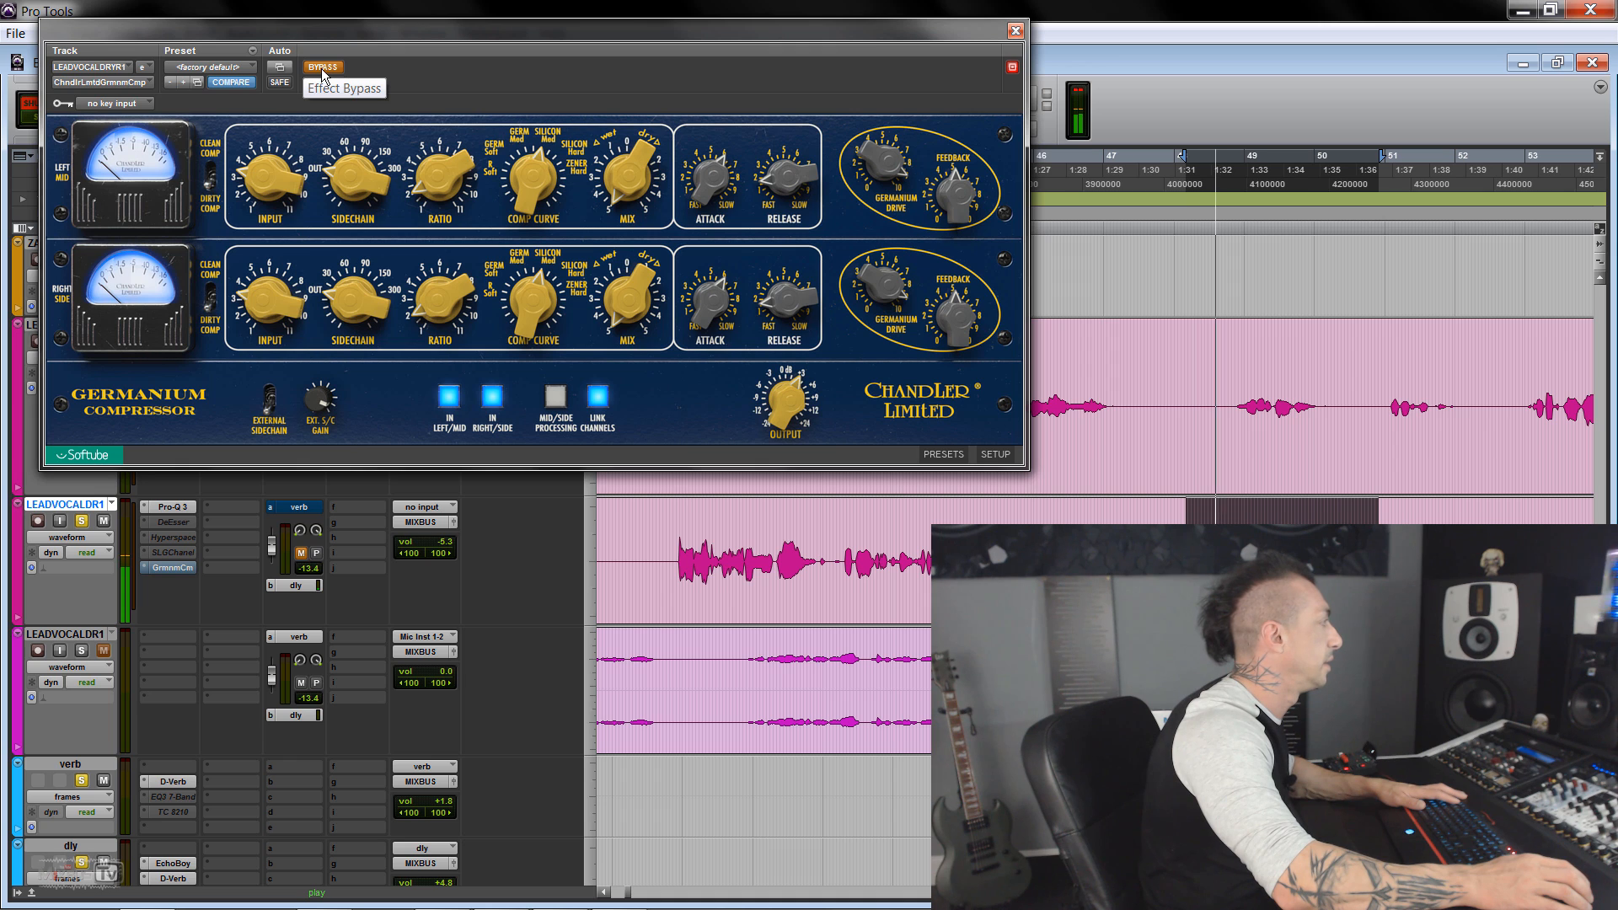
click(320, 71)
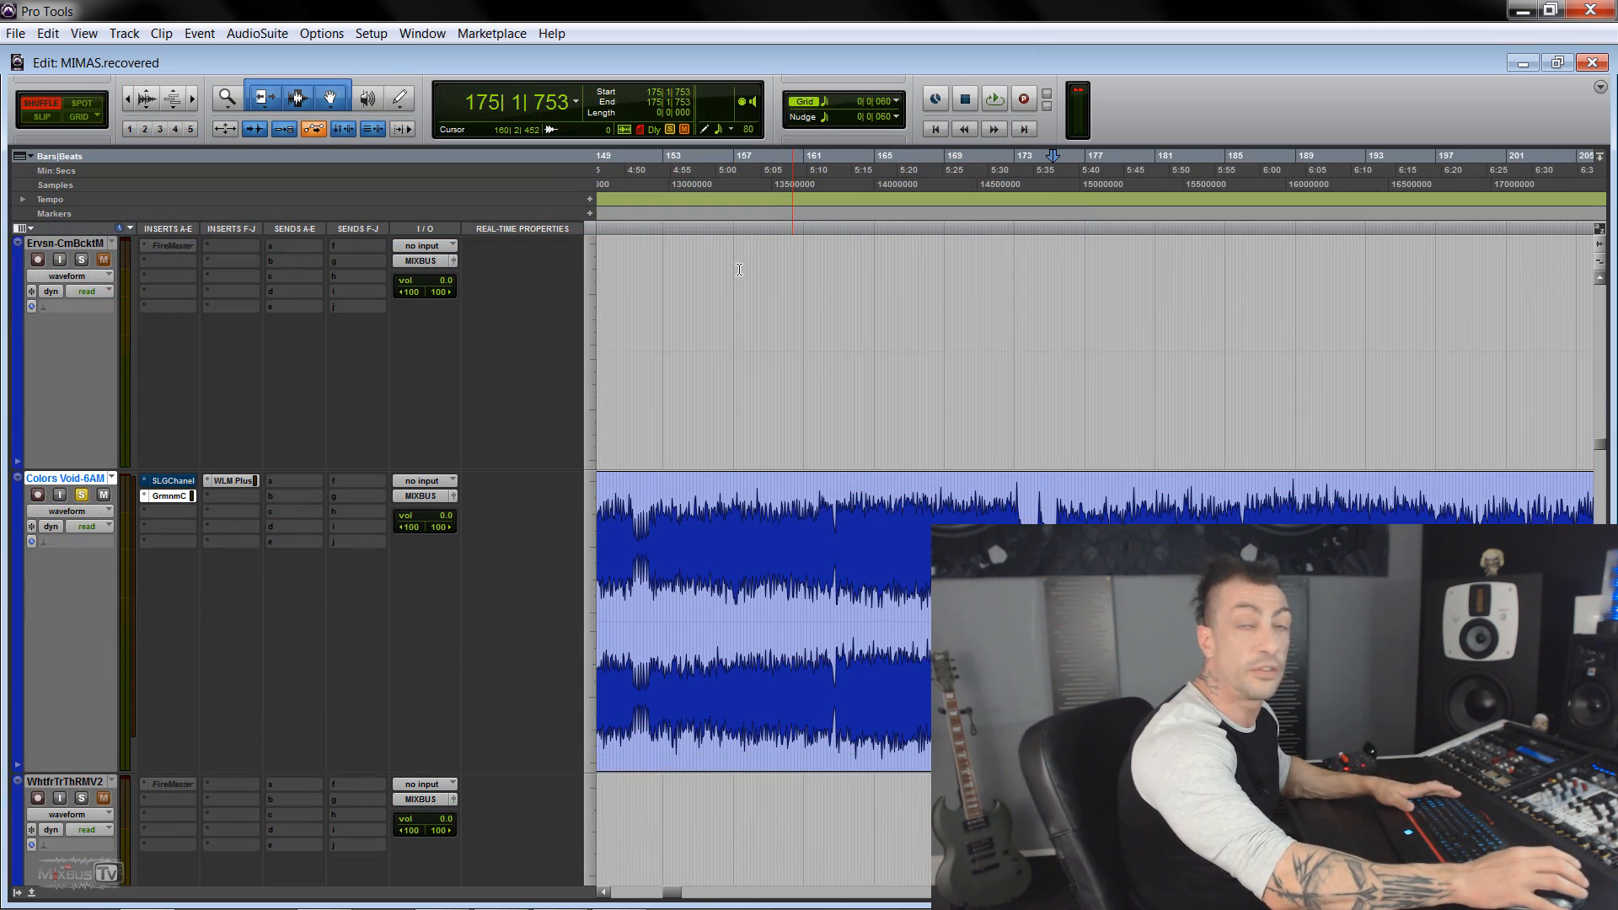
Open the Germanium Compressor on the Colors Void mix track and demonstrate its Clean/Dirty Comp switch, ending on Dirty Comp.
key(ctrl+alt+super+w)
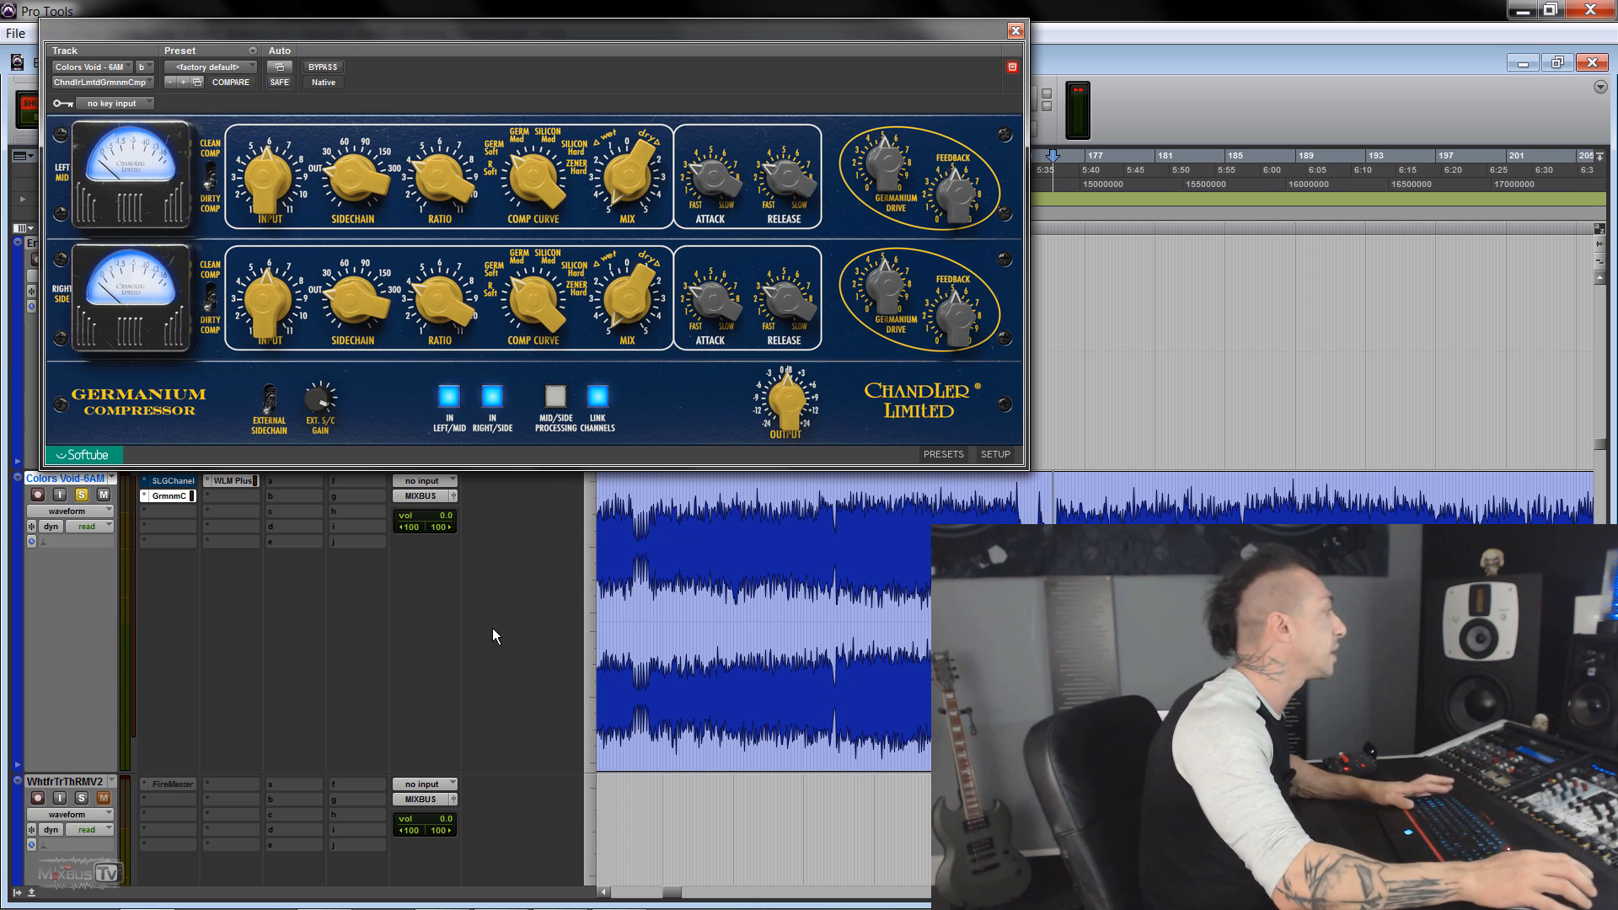
key(ctrl+bracketleft)
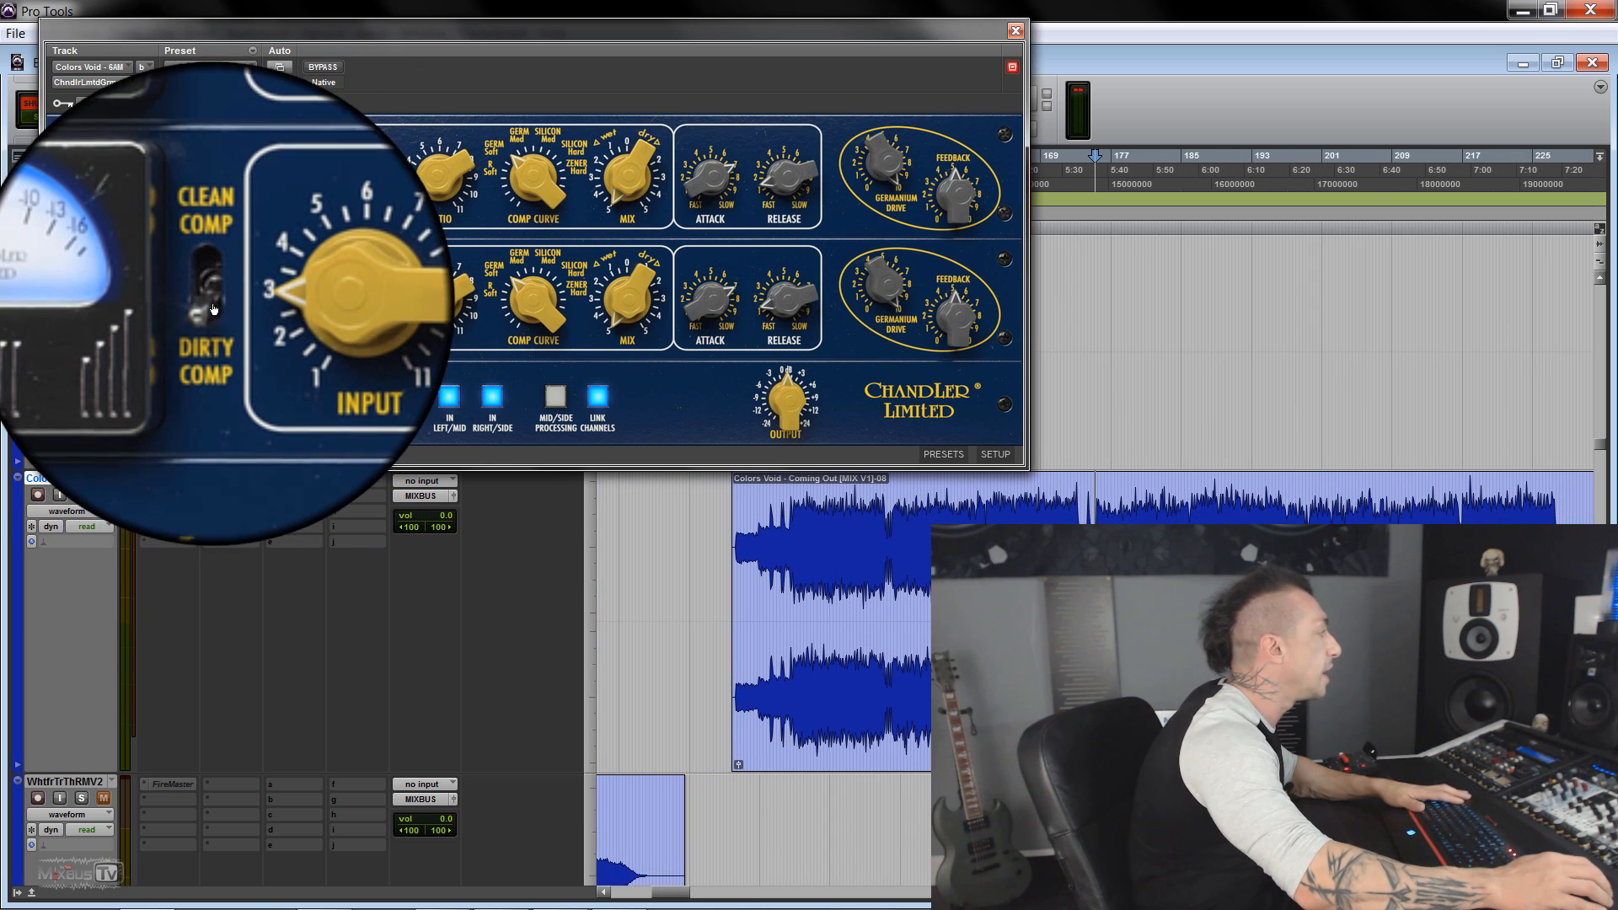
click(211, 306)
click(210, 301)
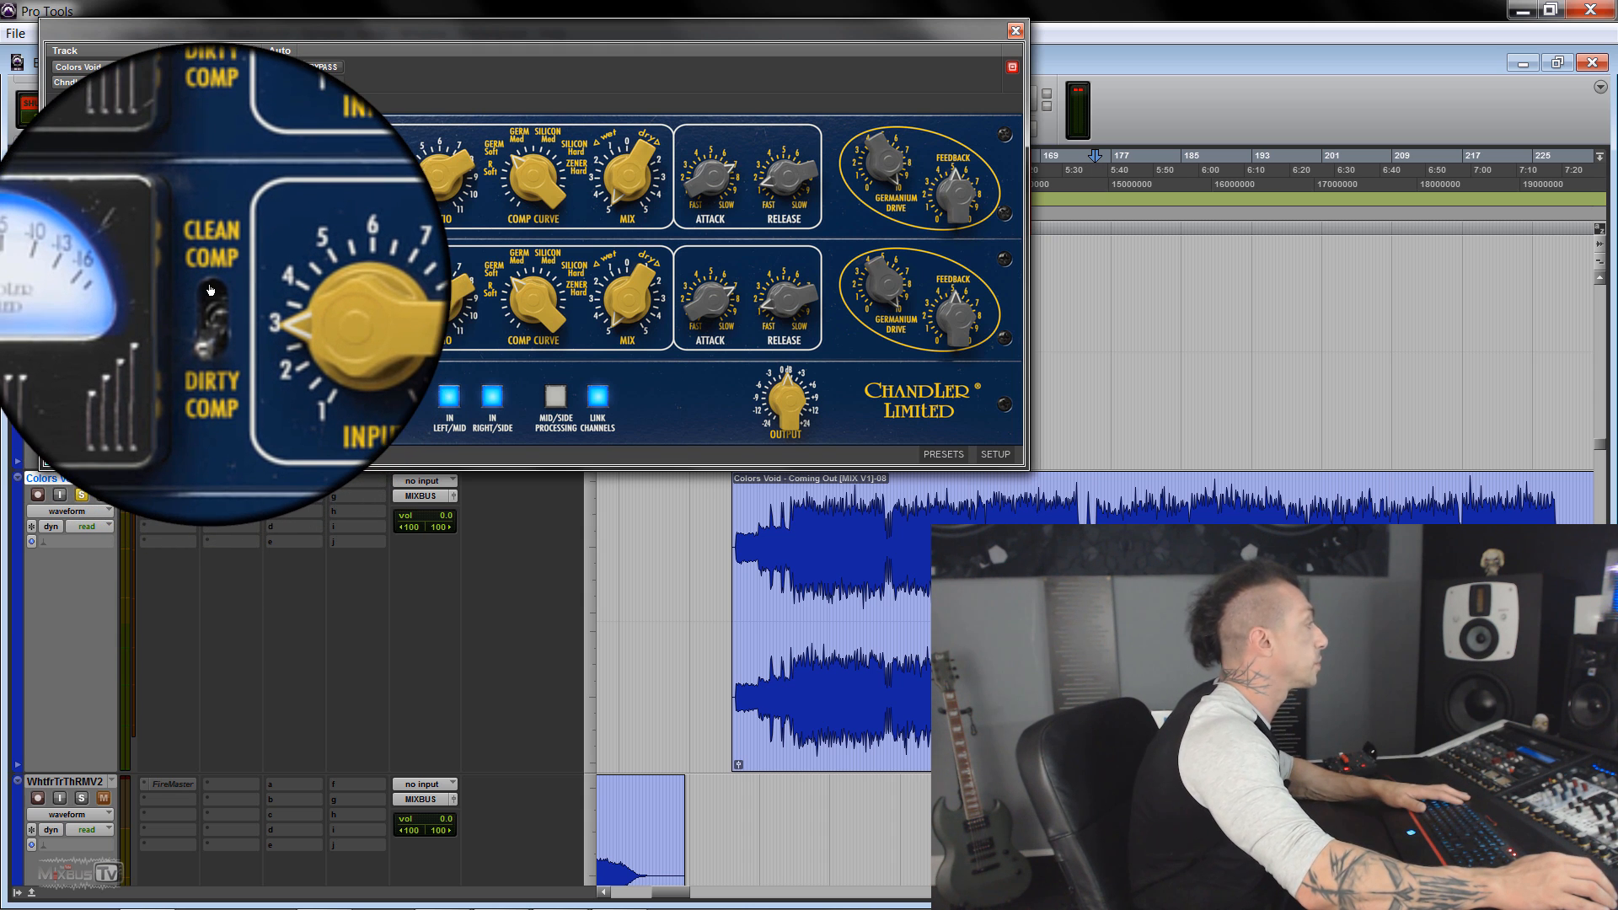
Play the Colors Void mix and compare the compressed sound with bypass, ending with the compressor engaged.
key(space)
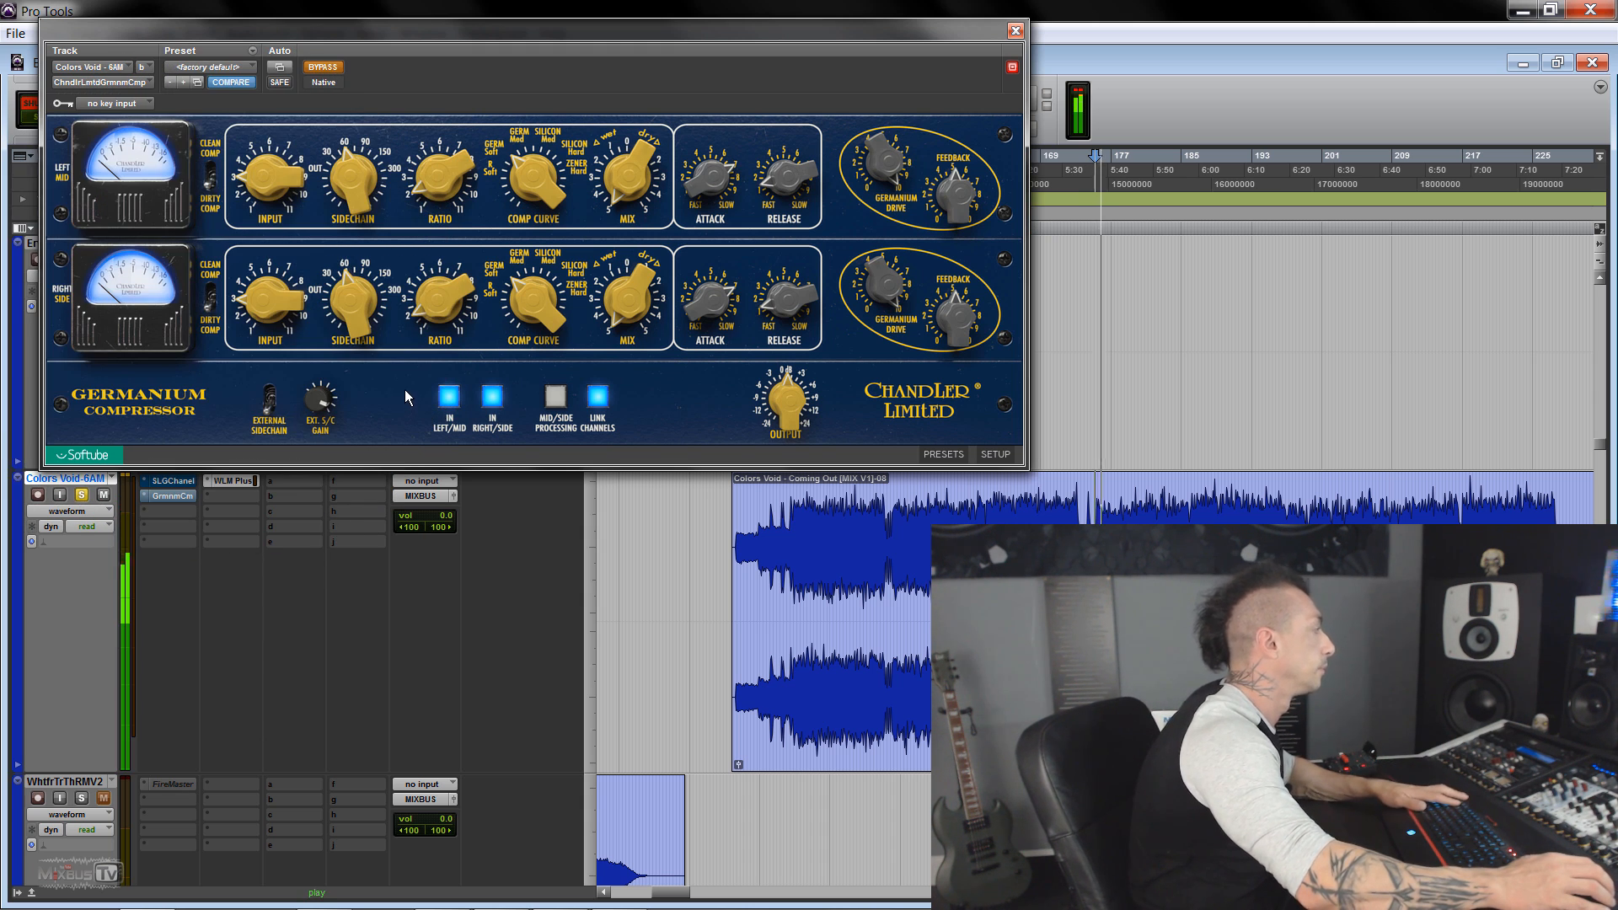
click(323, 67)
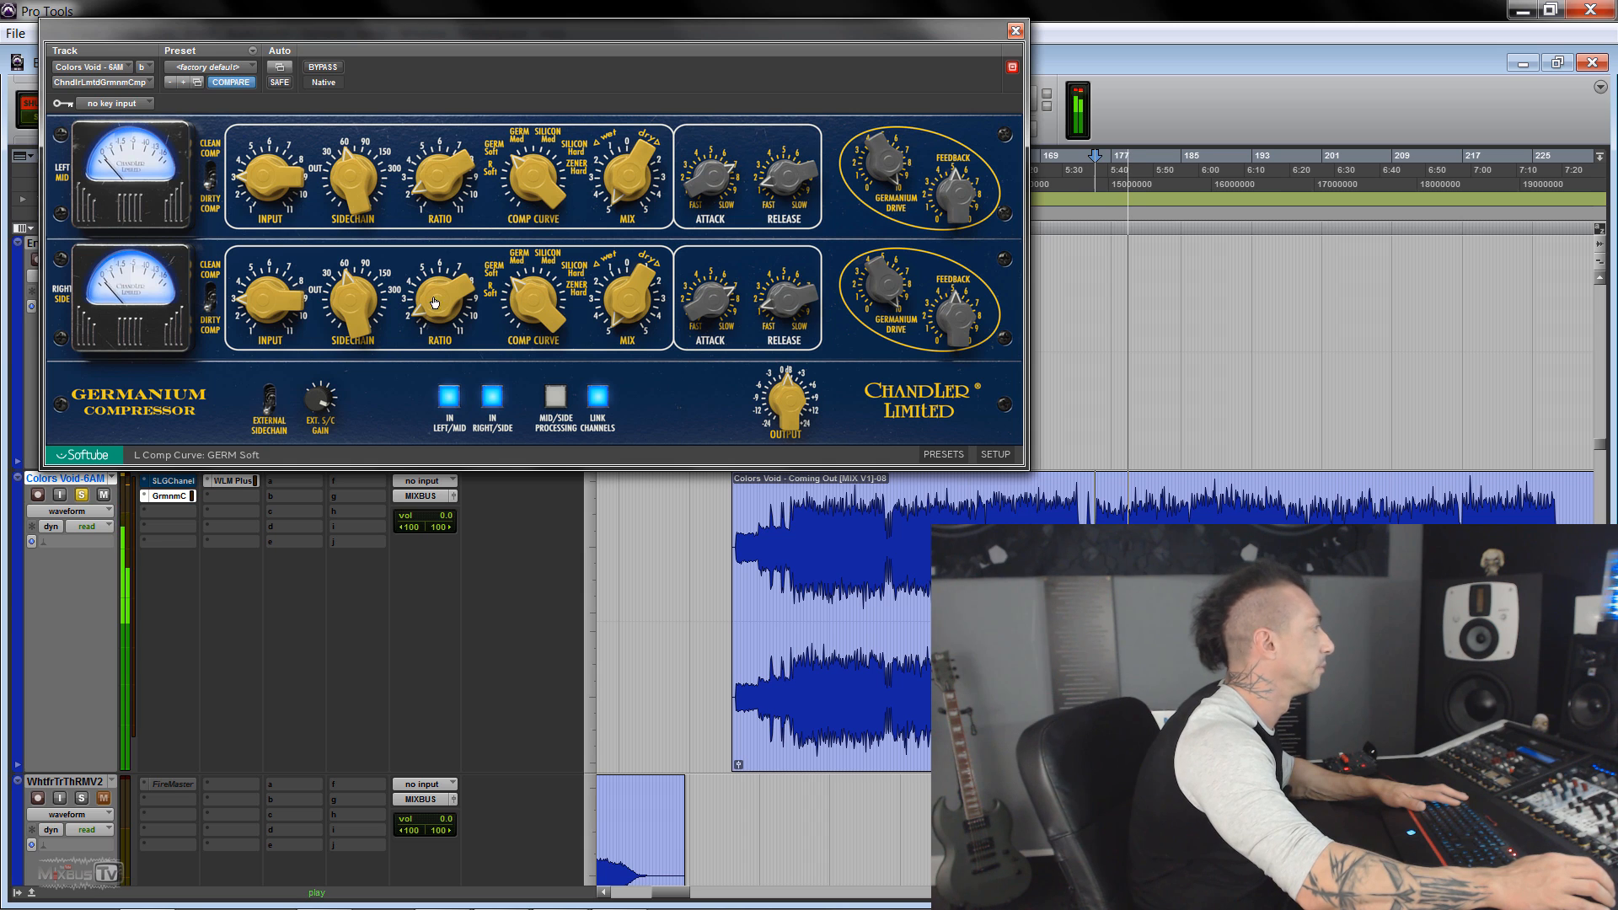
click(322, 68)
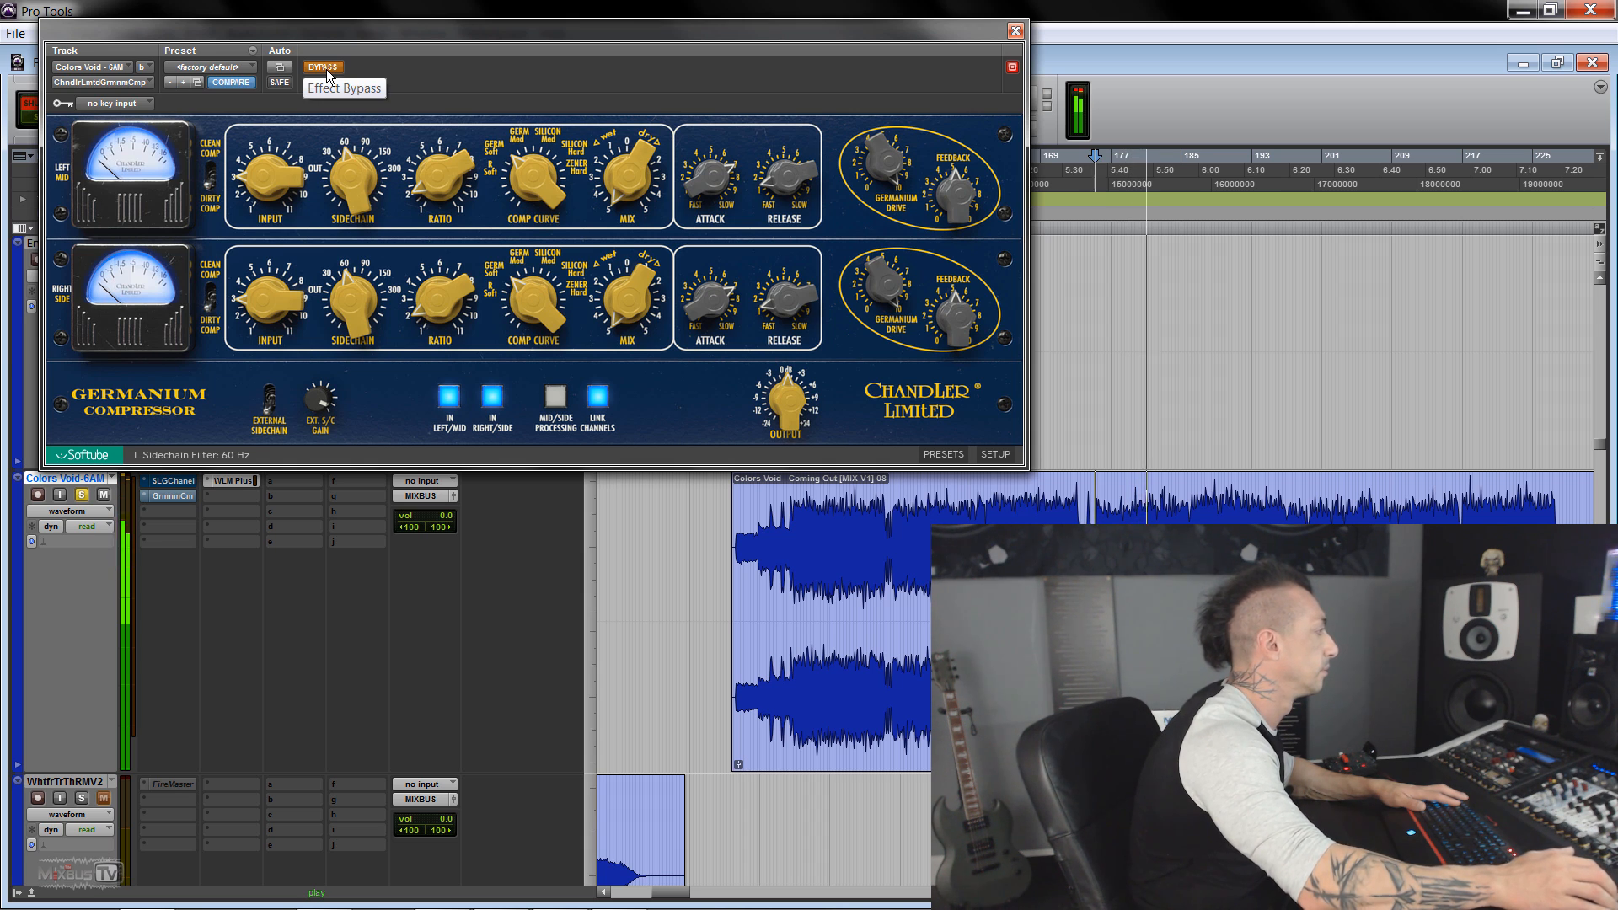
click(329, 69)
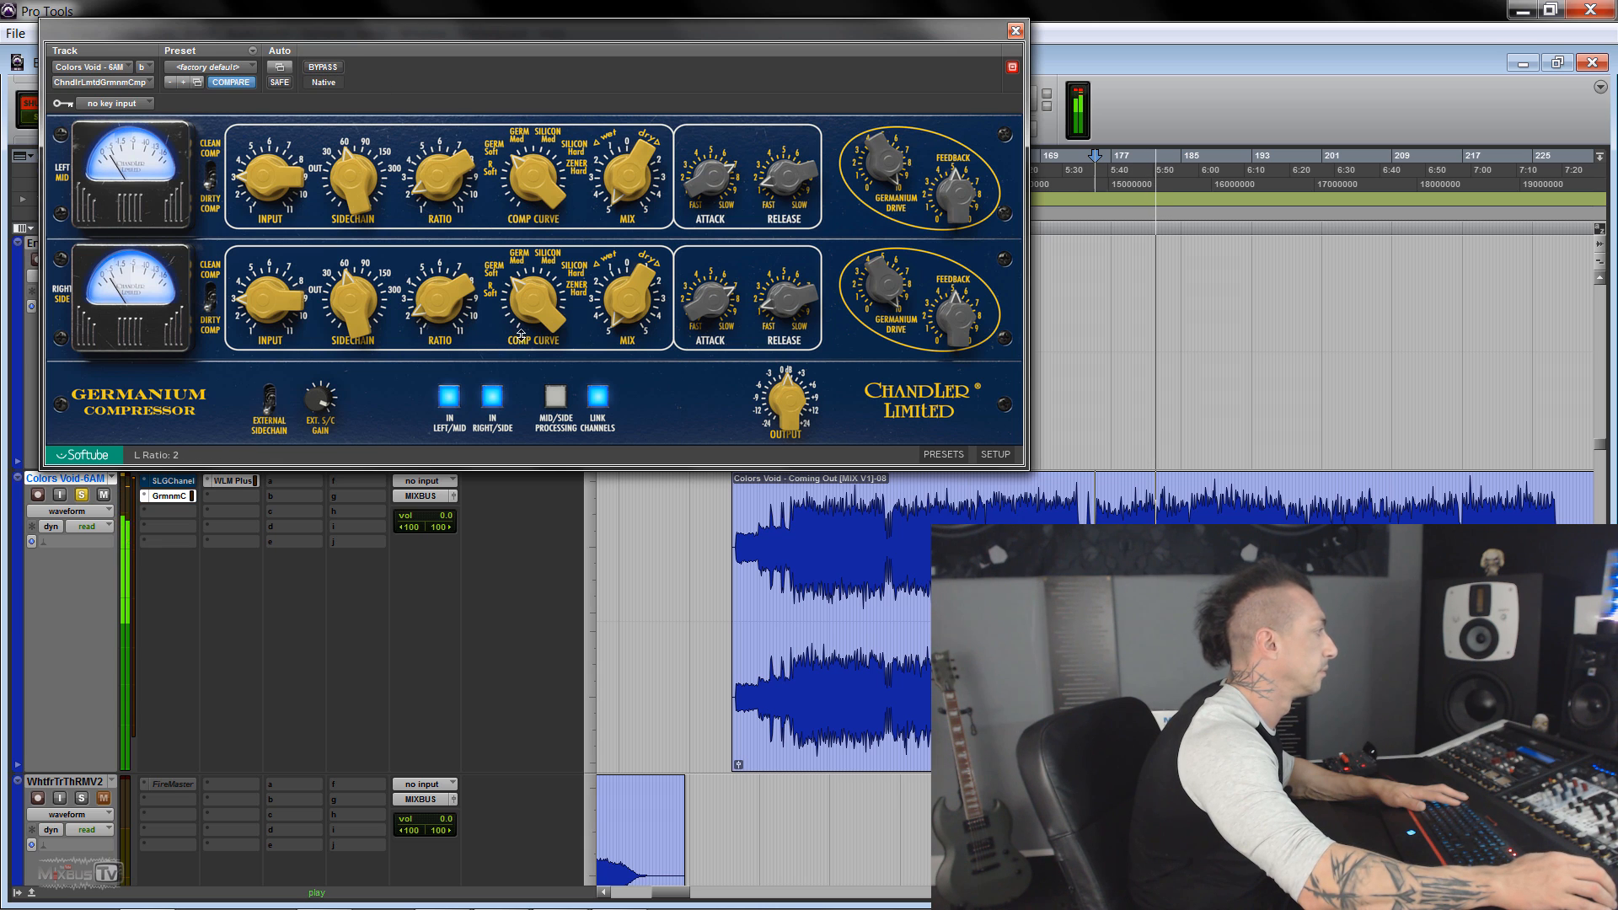
Set the mix compressor's Feedback to 3.65, compensate with Output at 2.40 dB, and compare against bypass.
drag(972, 335, 967, 356)
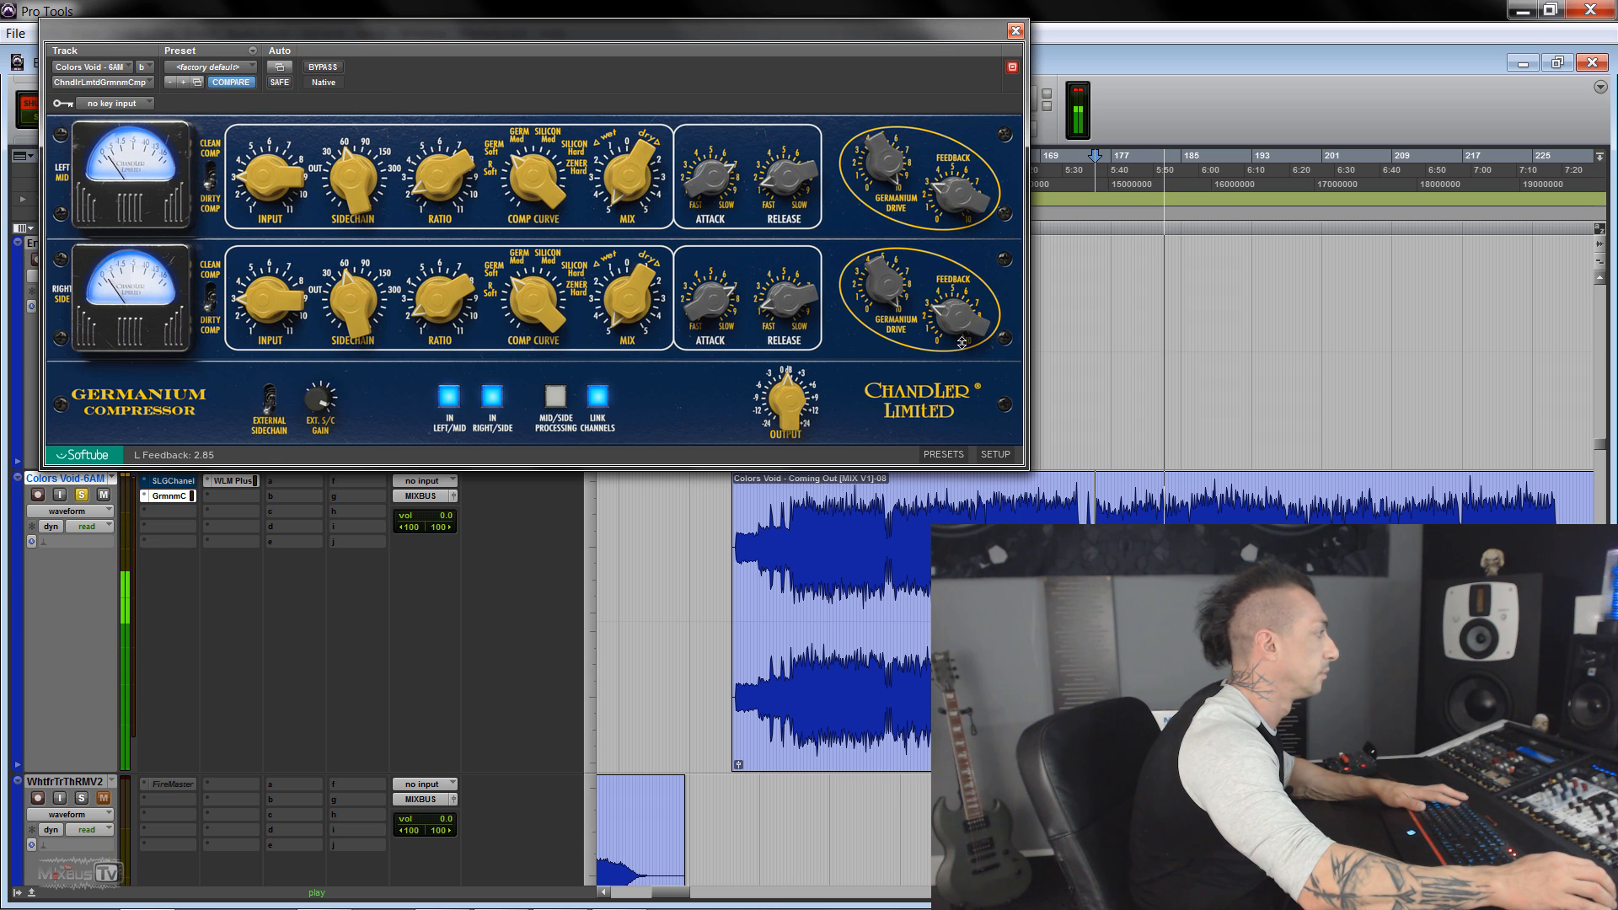
drag(782, 362, 785, 372)
drag(963, 323, 962, 314)
drag(786, 389, 786, 398)
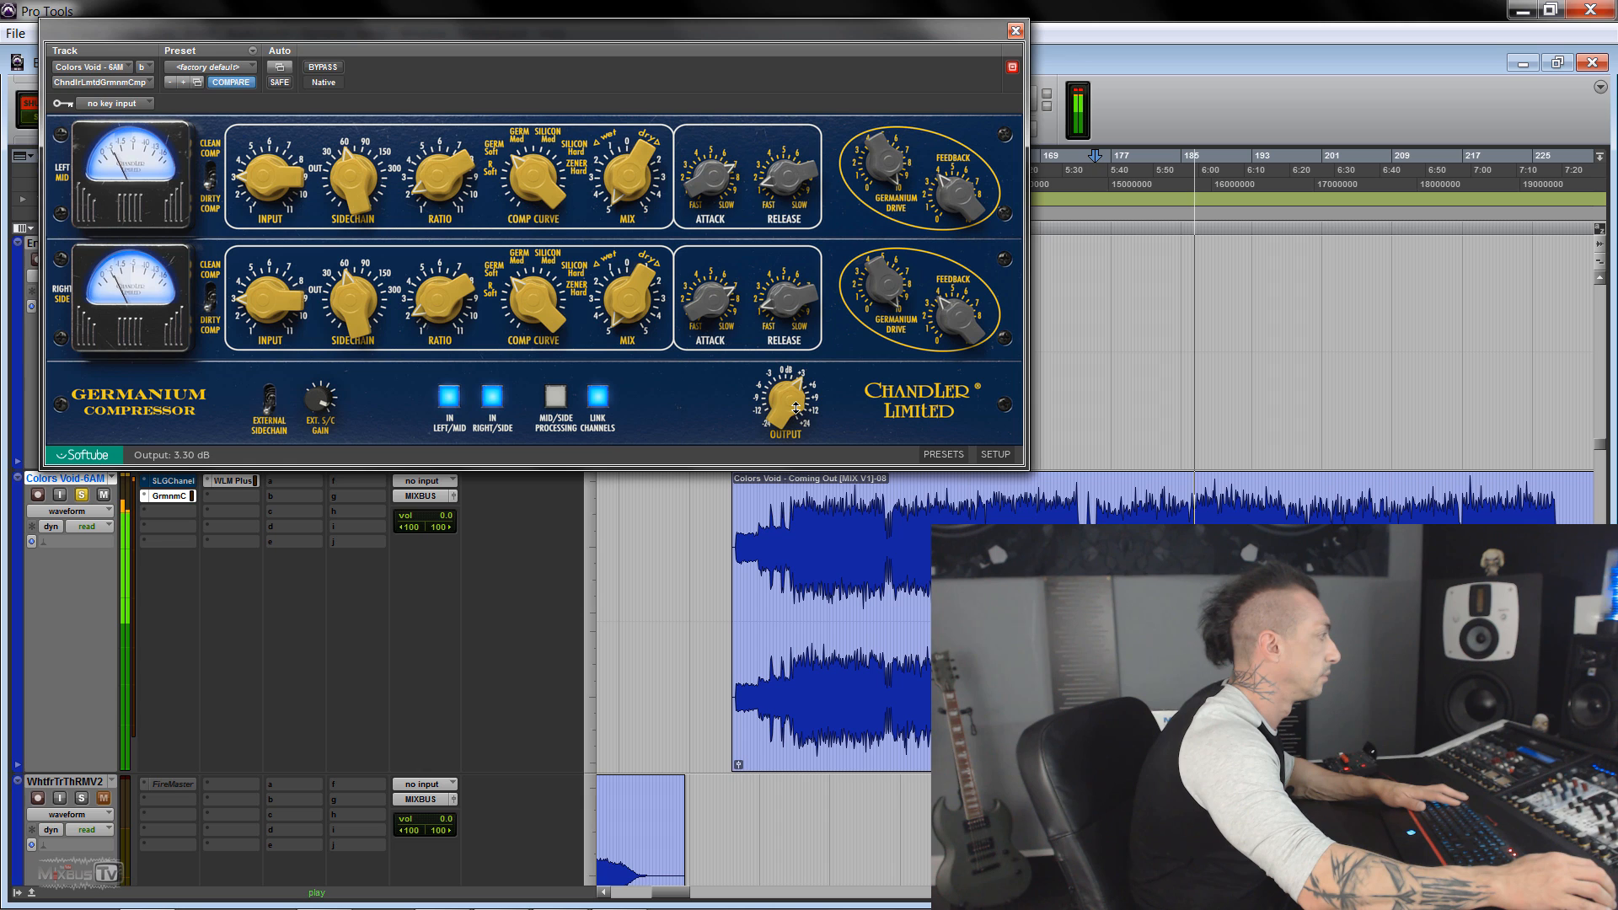
click(328, 71)
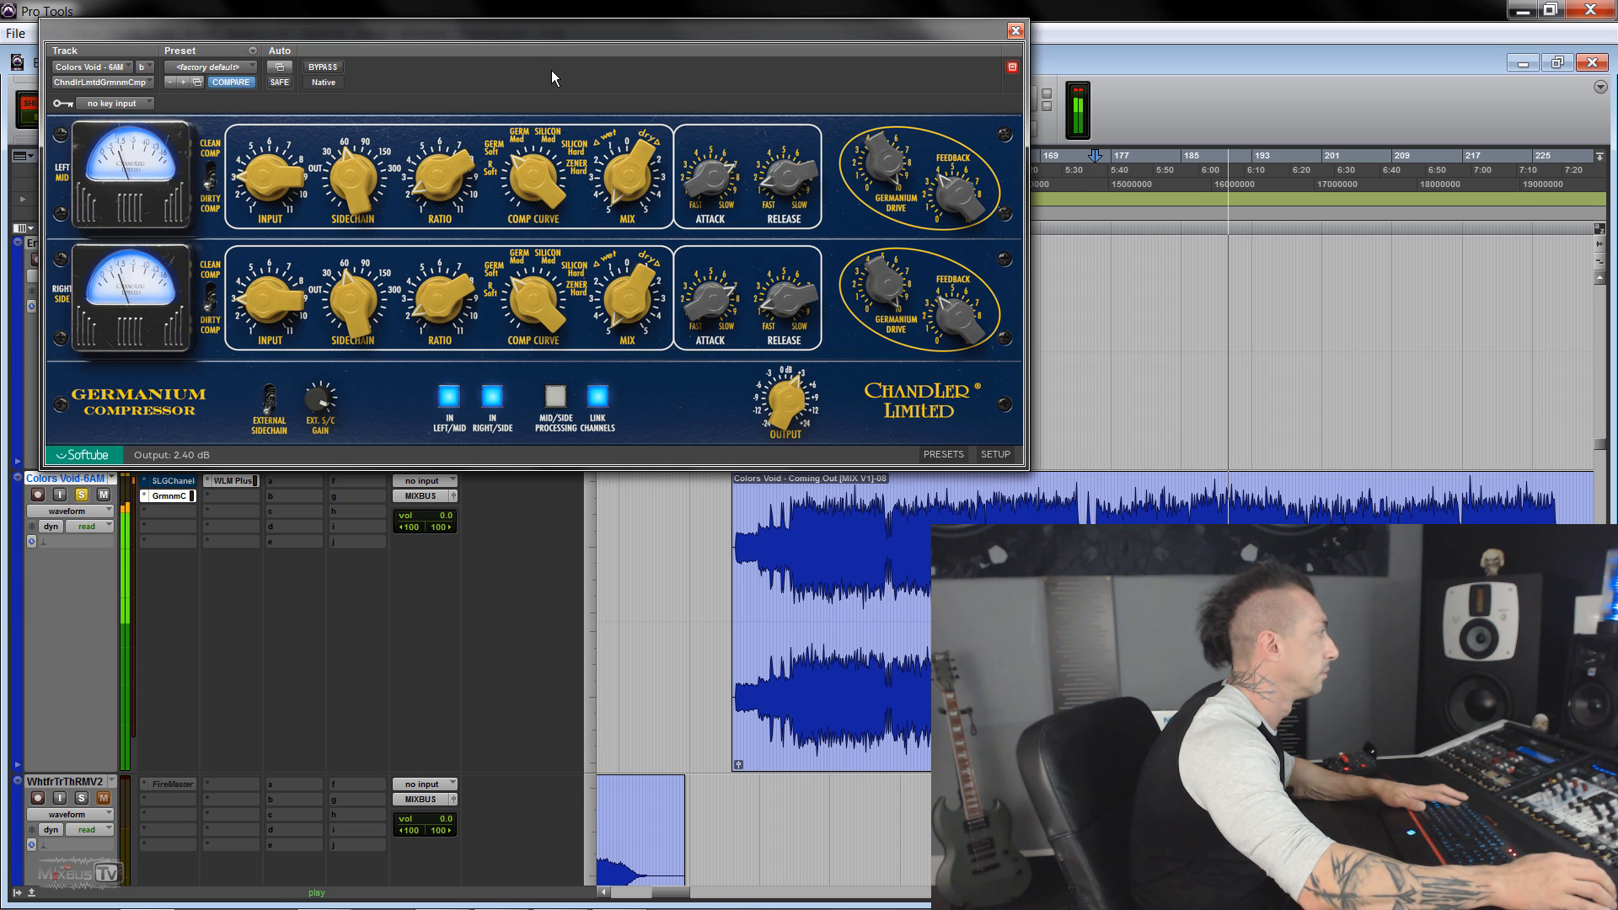
click(322, 67)
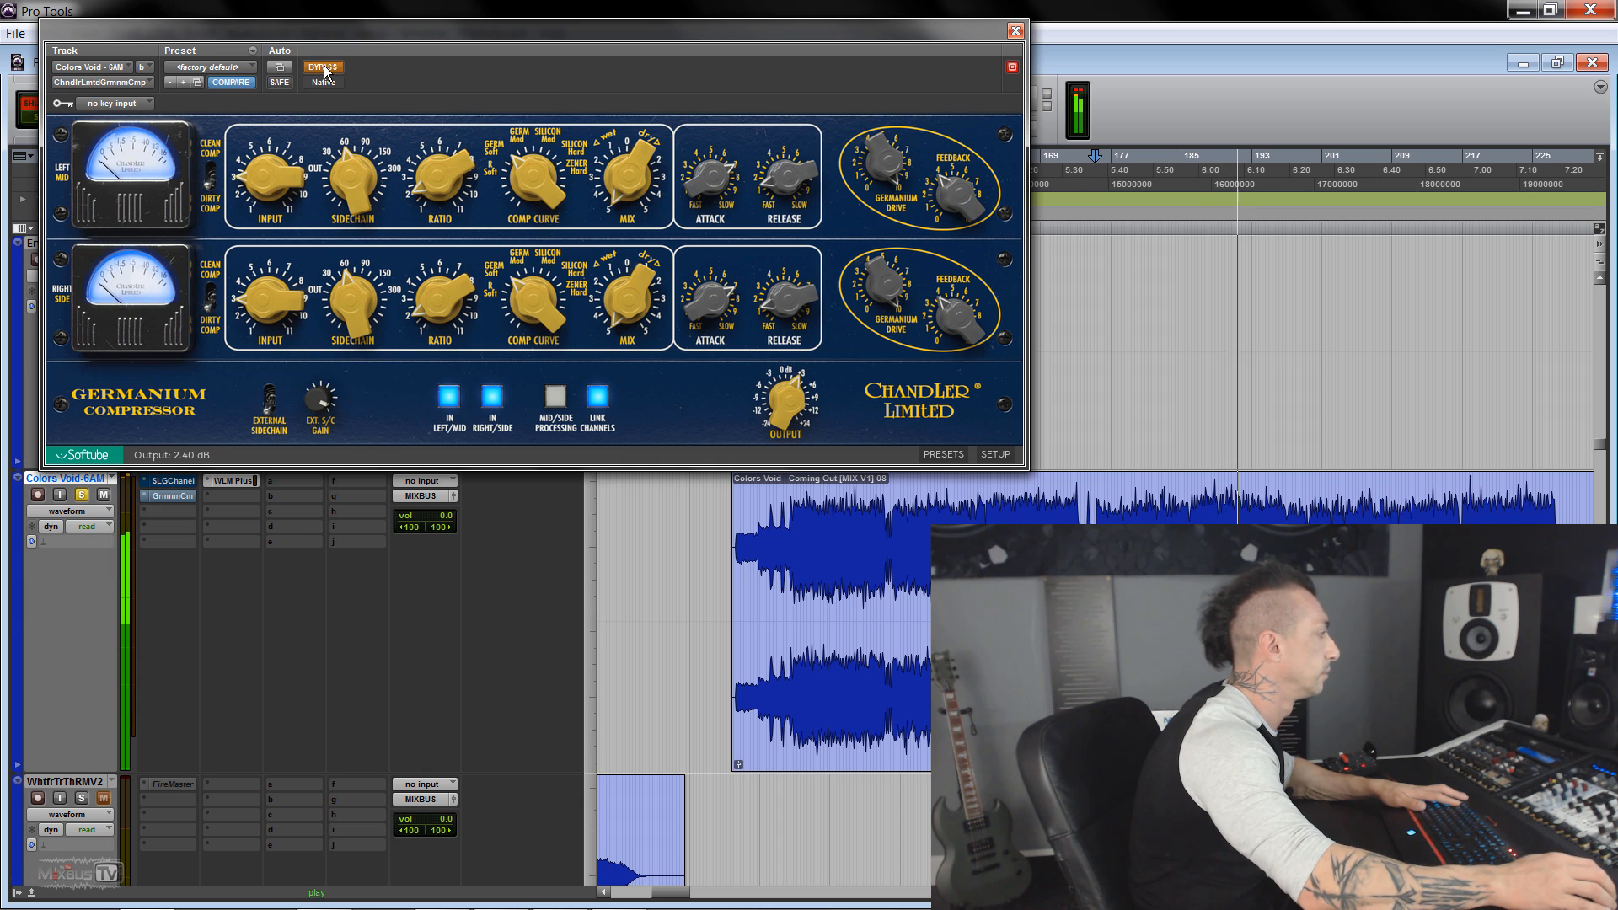
click(325, 69)
Compare Clean Comp with Dirty Comp on the playing mix, return to Dirty Comp, and stop playback.
click(211, 301)
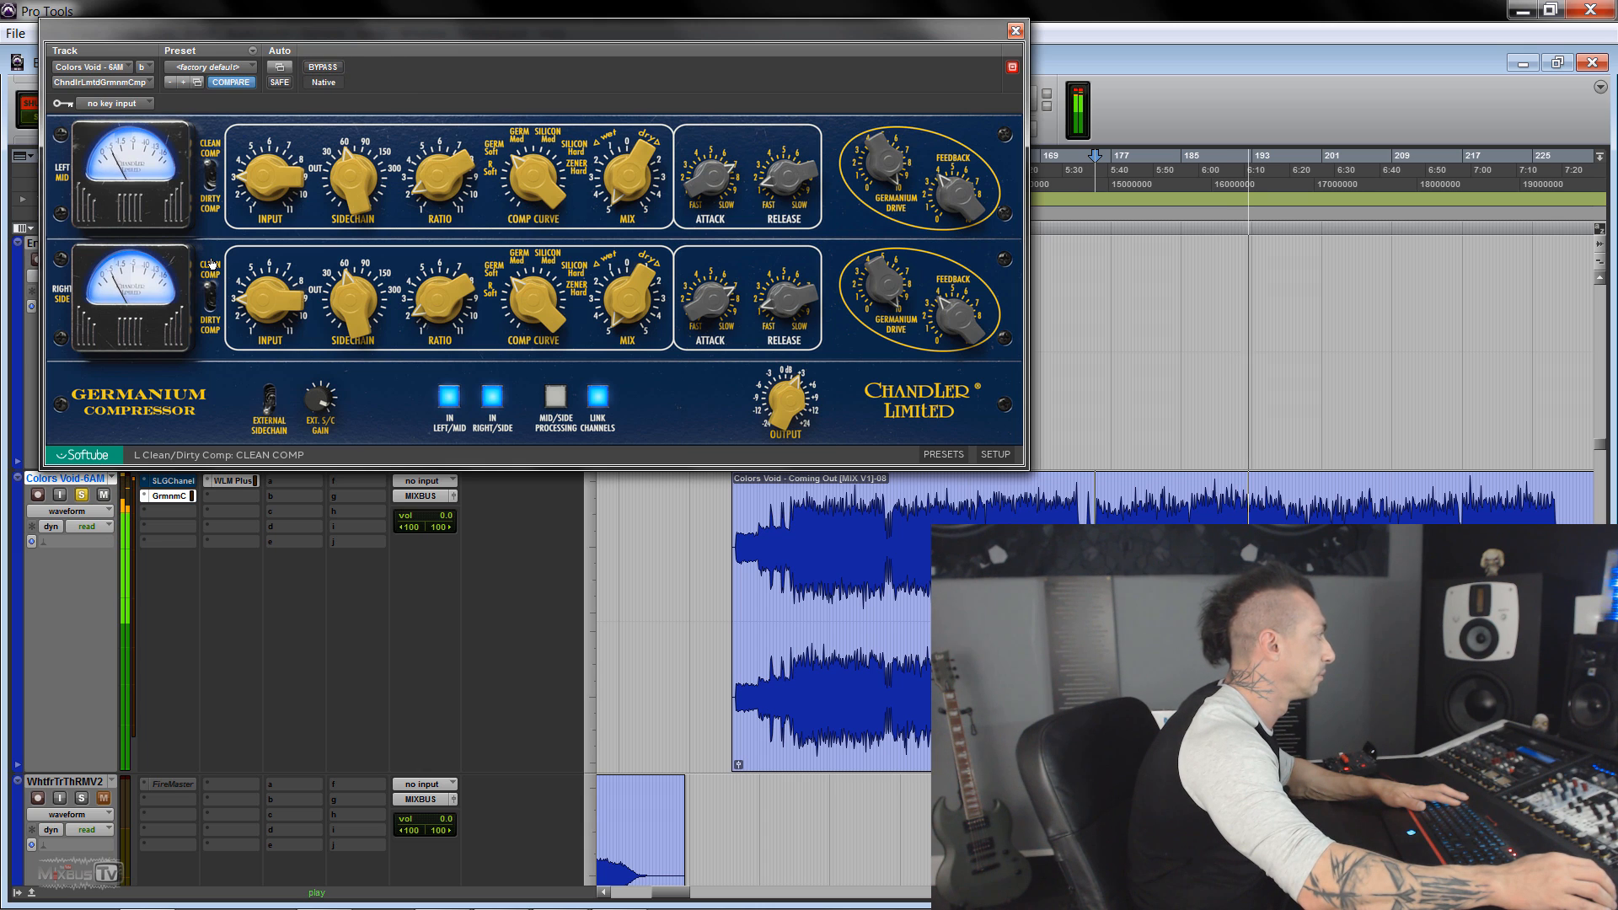
click(212, 303)
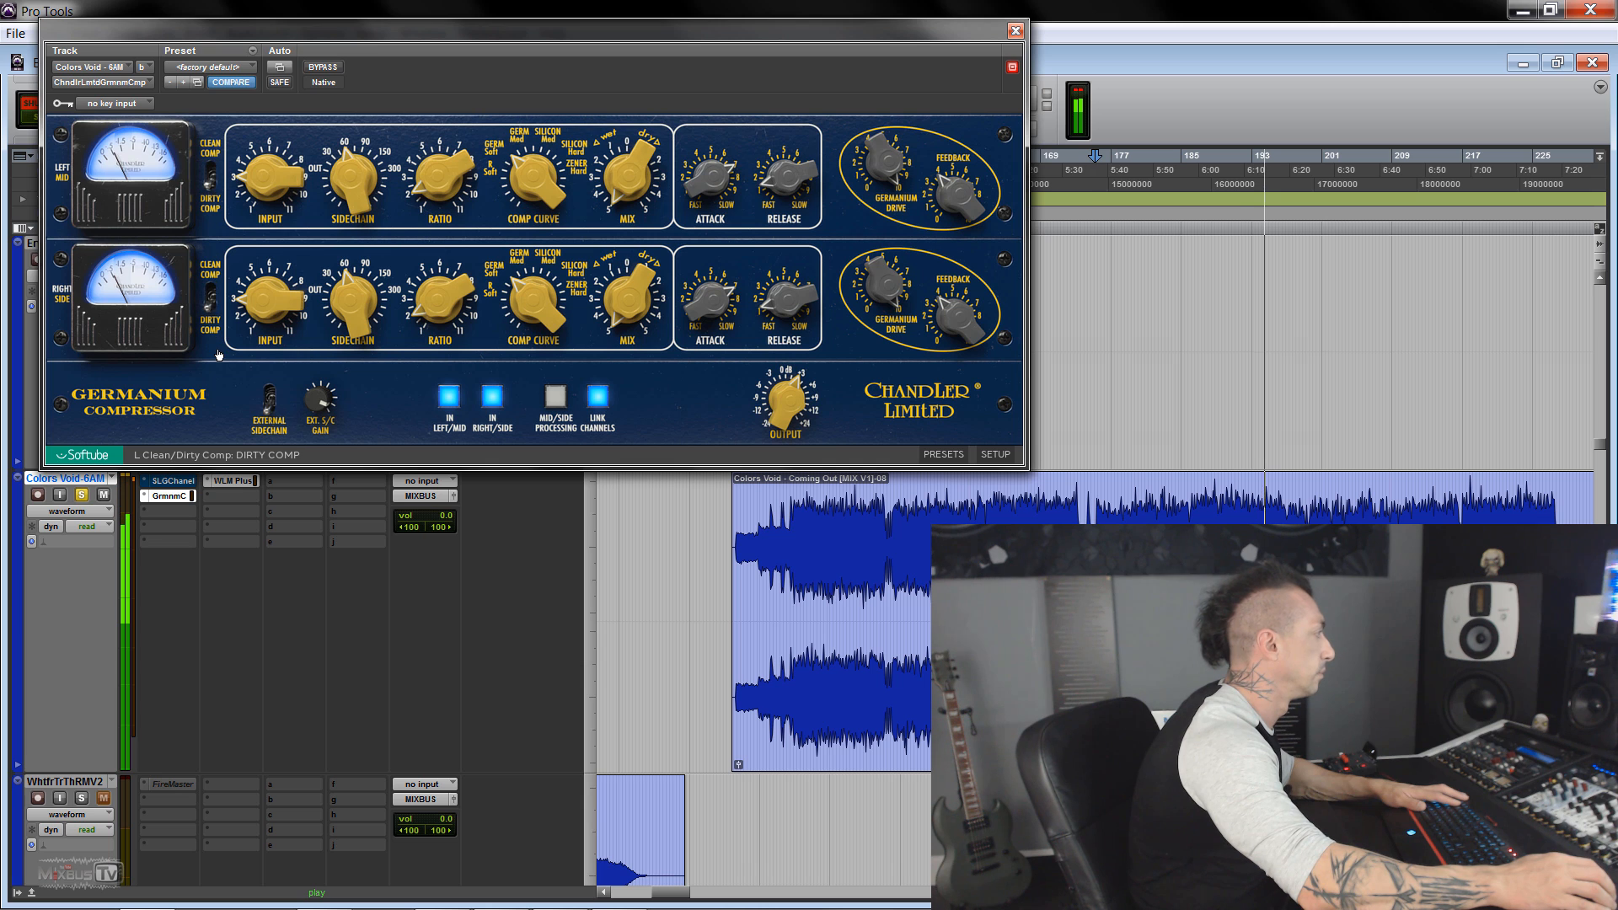
key(space)
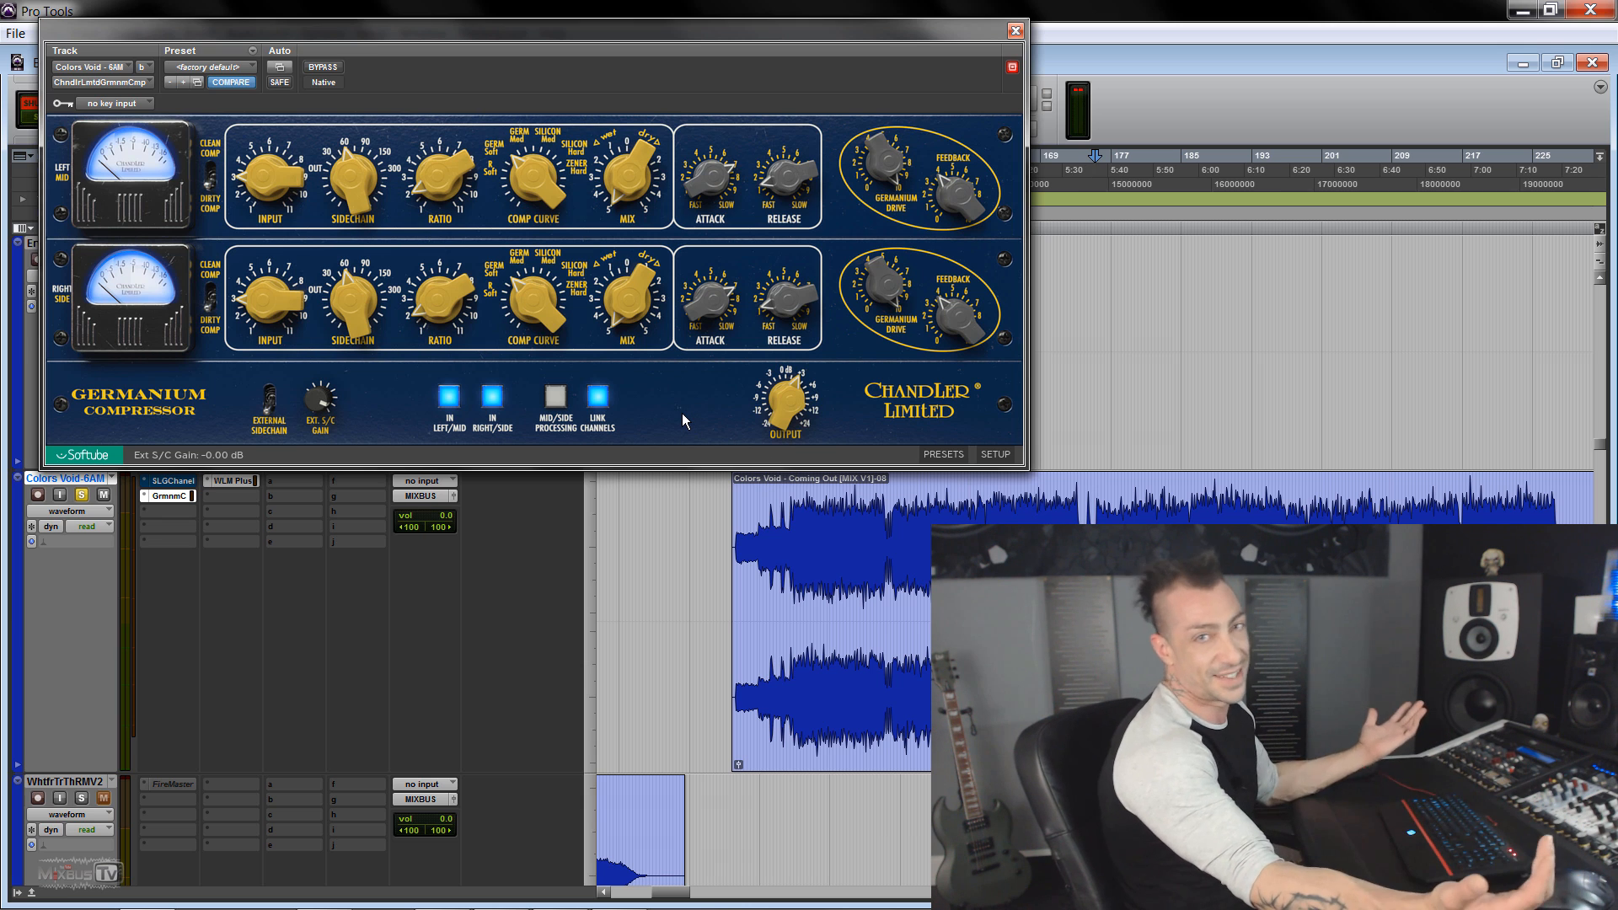
Play the mix with Mid/Side Processing enabled, unlink the channels to try separate settings, and raise Input to 4.00.
key(space)
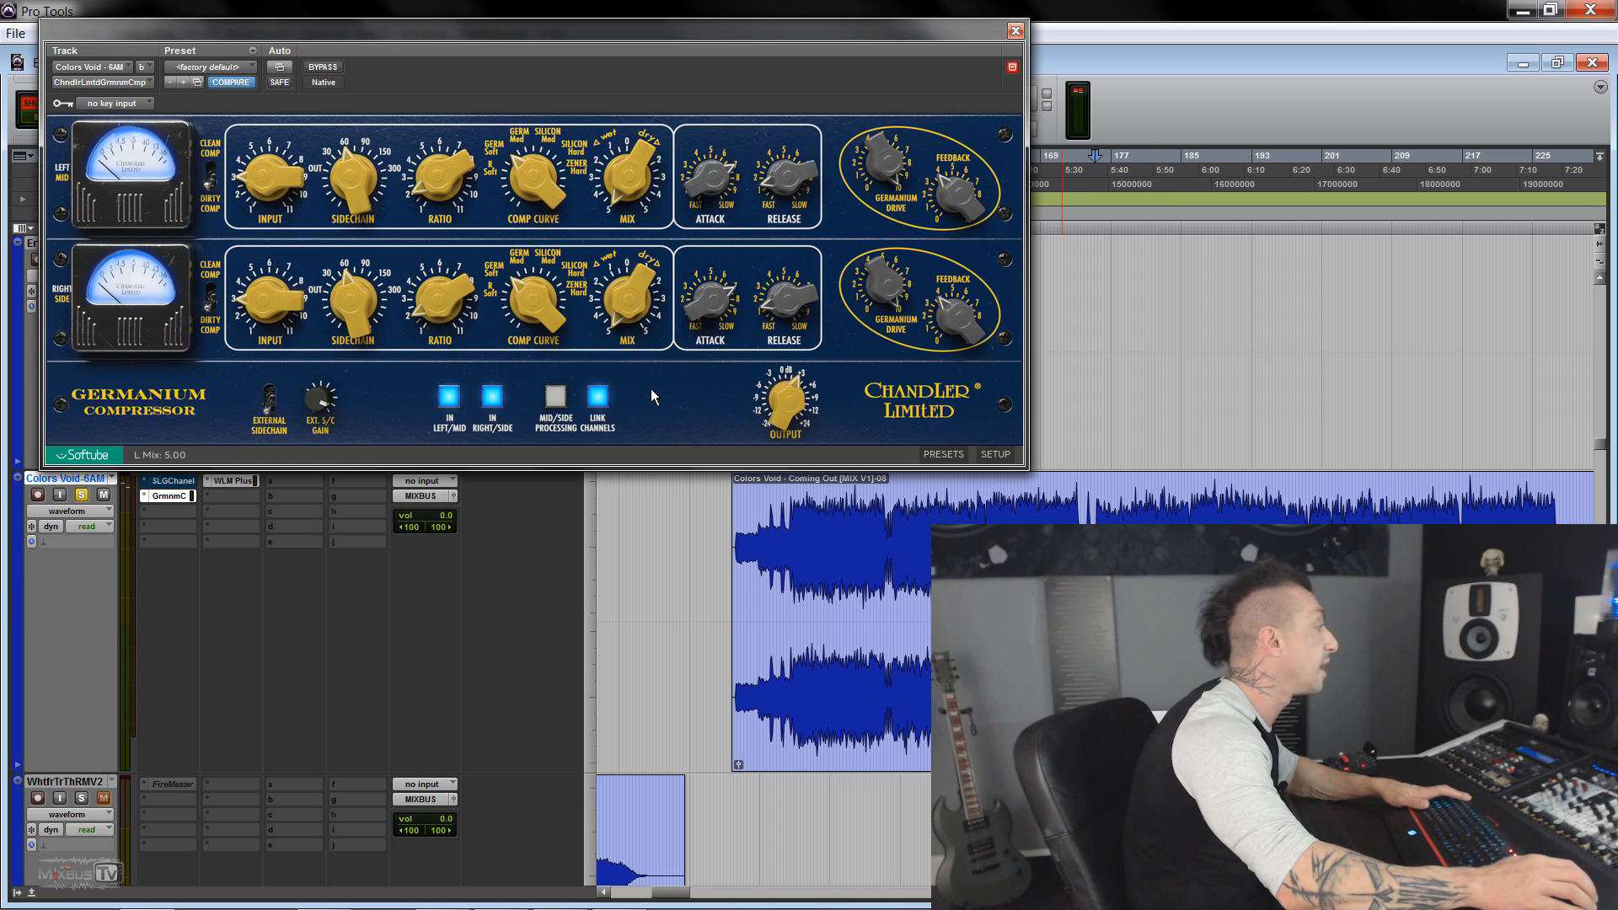
click(559, 402)
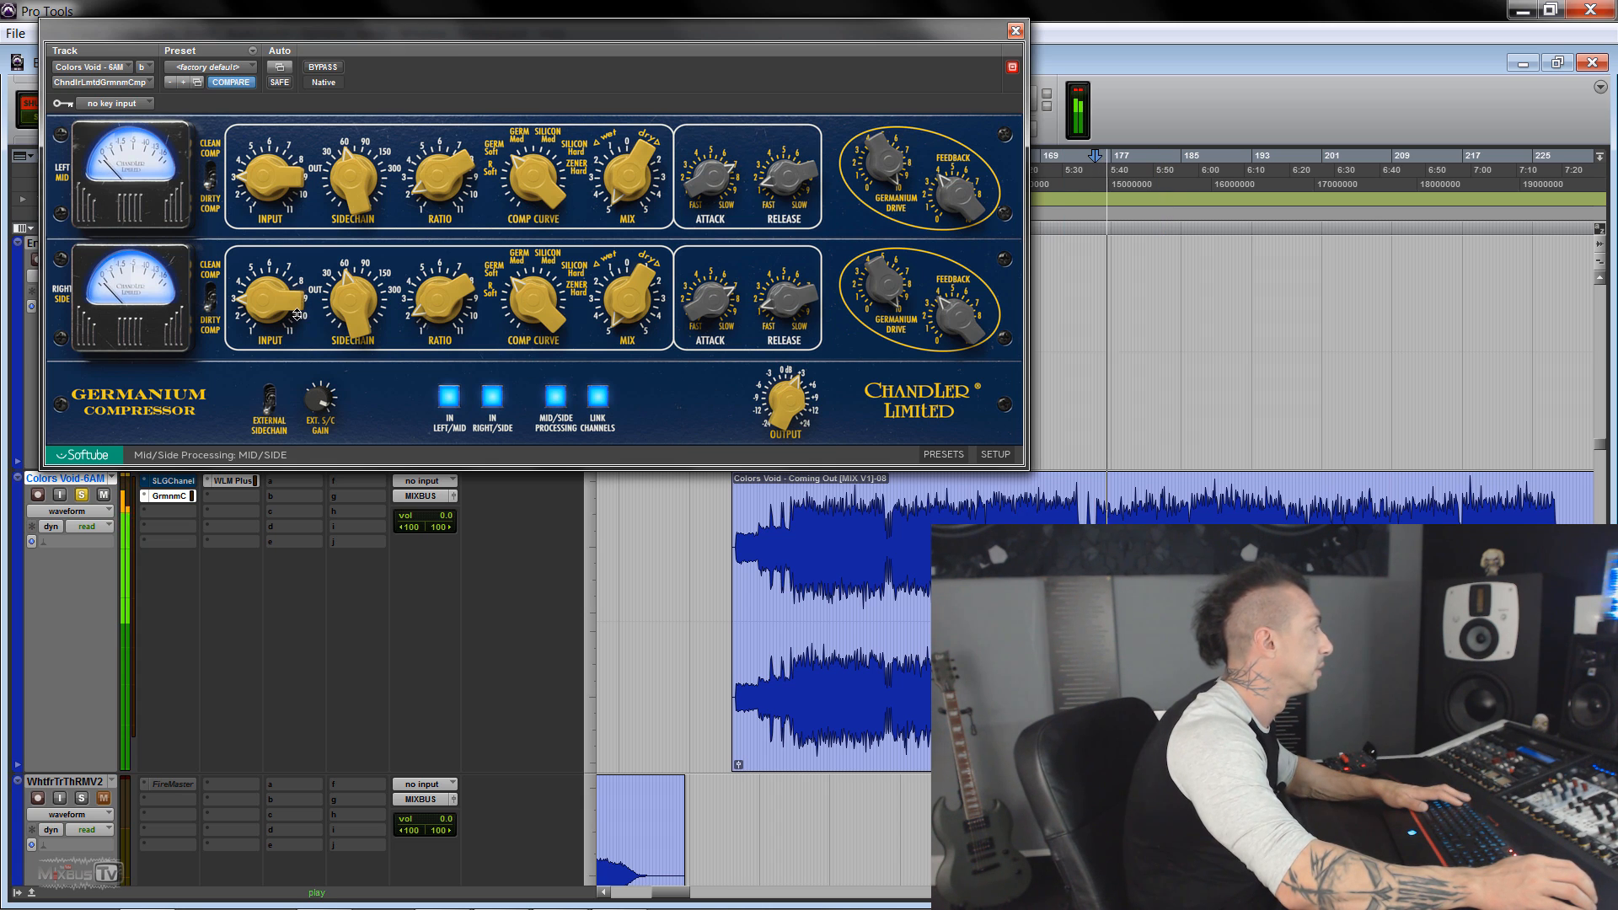
click(598, 398)
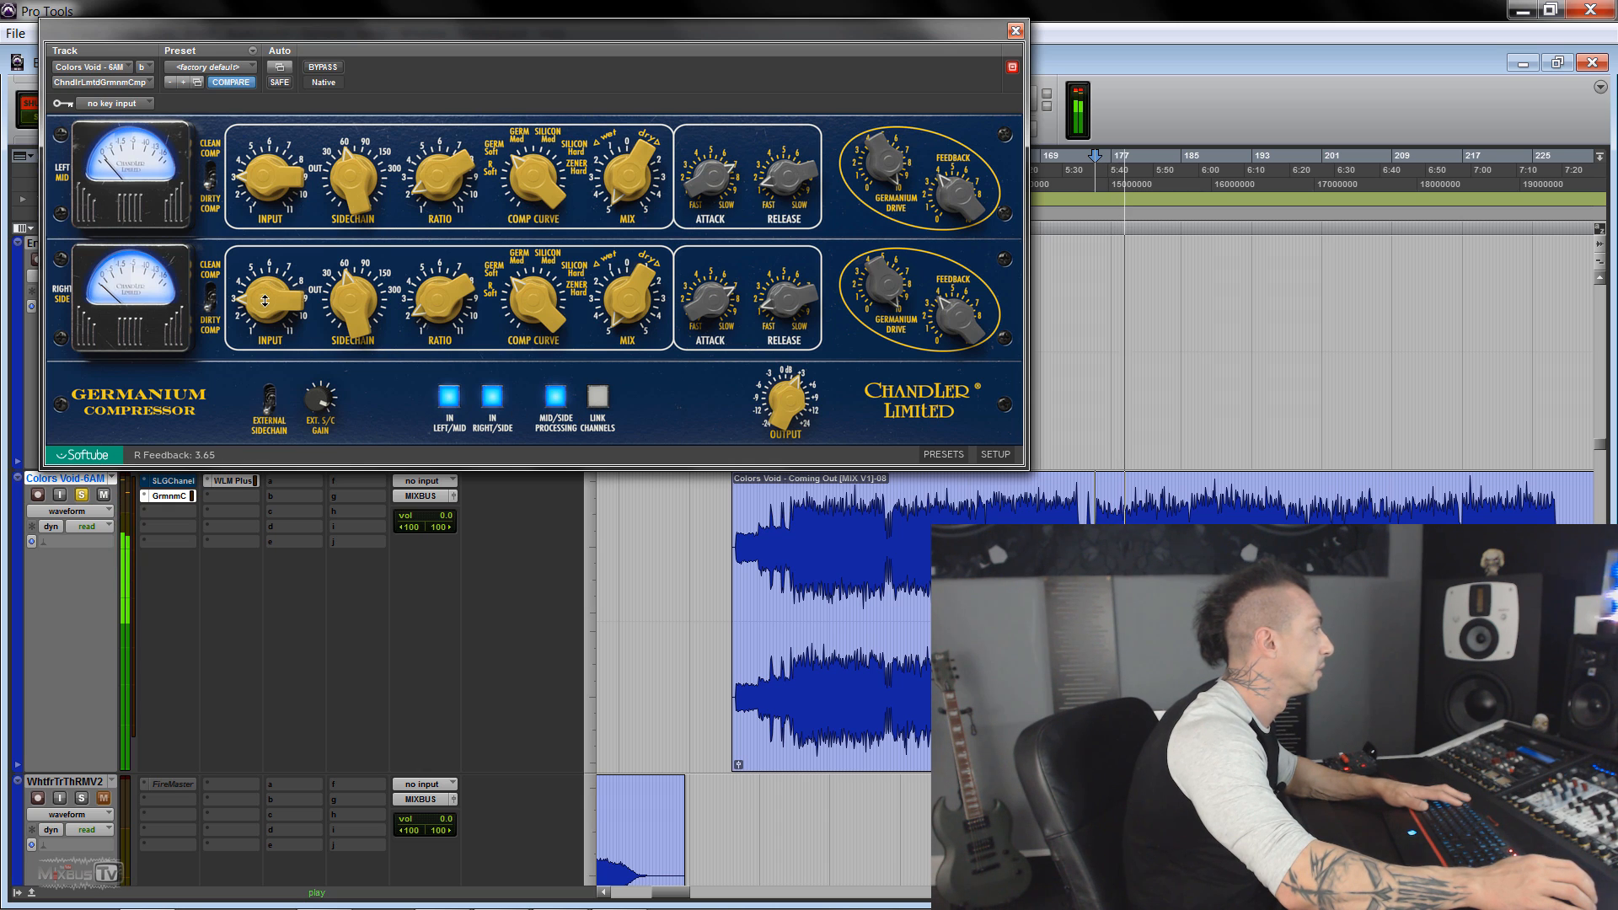
drag(289, 299, 286, 274)
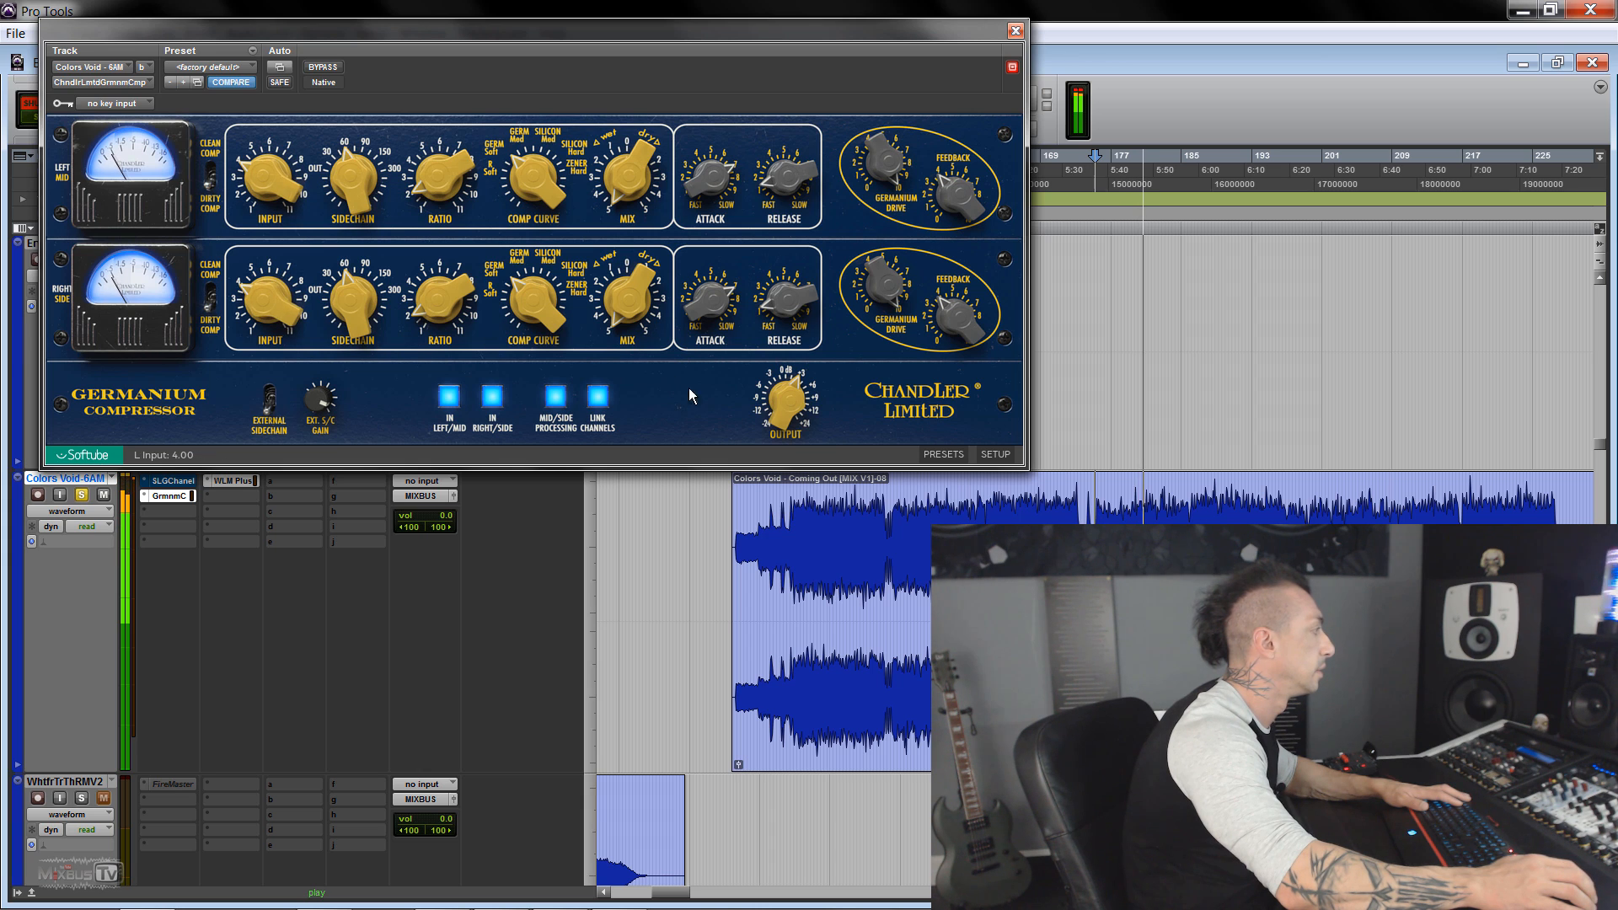
Lower Output to -3.00 dB, fine-tune the side channel's Input, and check the mid/side compression against bypass.
drag(785, 412, 784, 435)
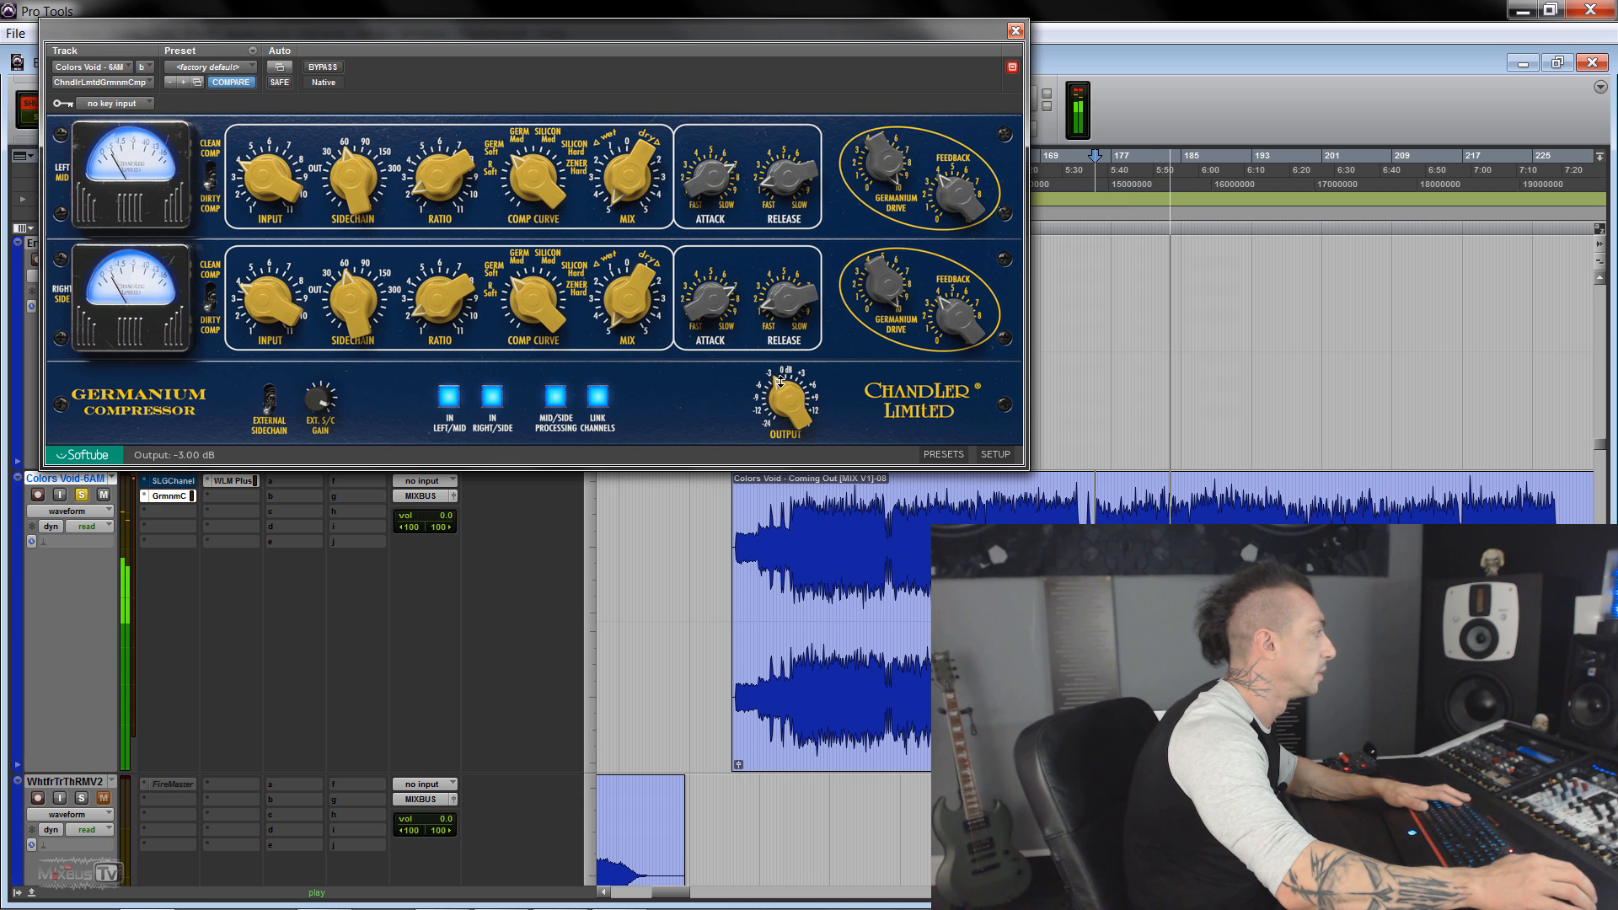
drag(272, 300, 272, 310)
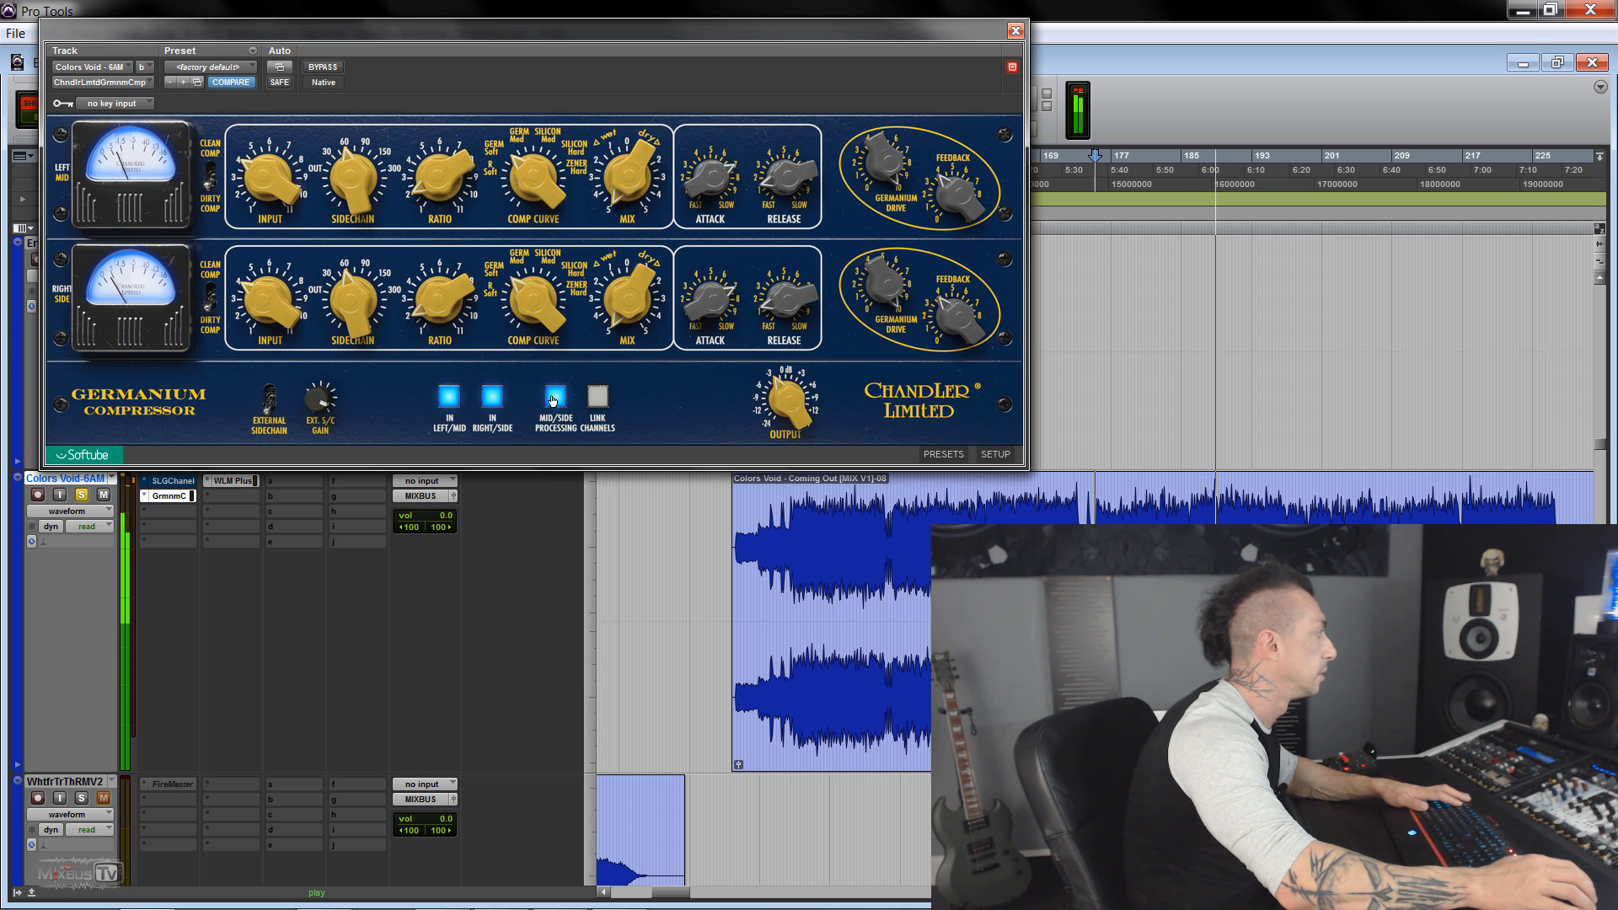
click(329, 70)
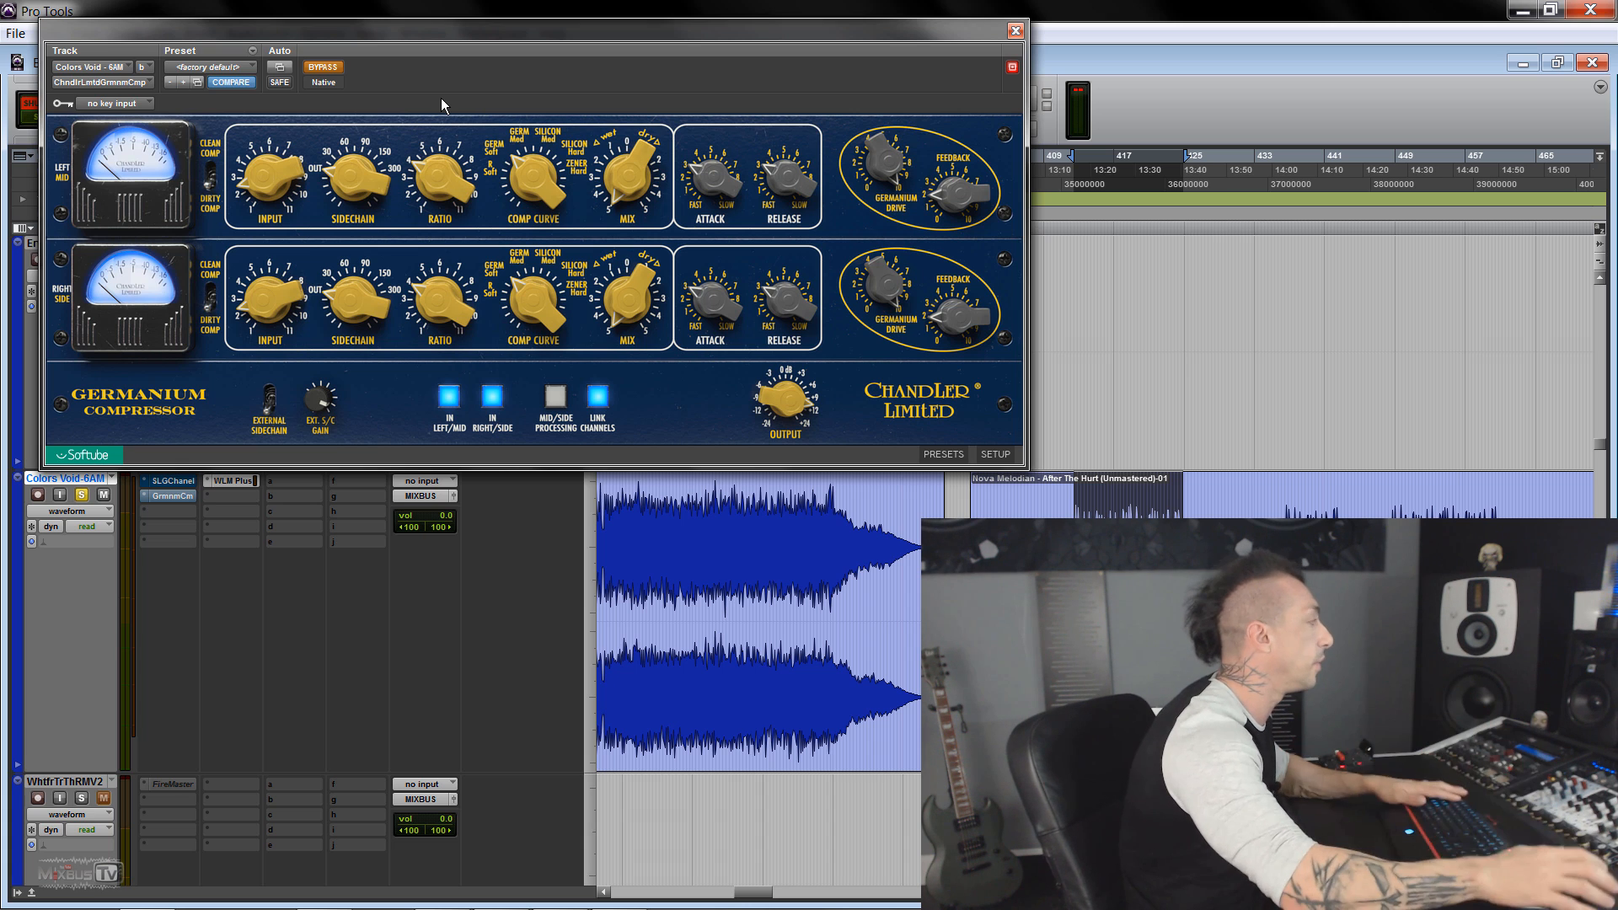
Play the Nova Melodian track, set the compressor's sidechain filter to 90 Hz, and compare repeatedly against bypass.
key(space)
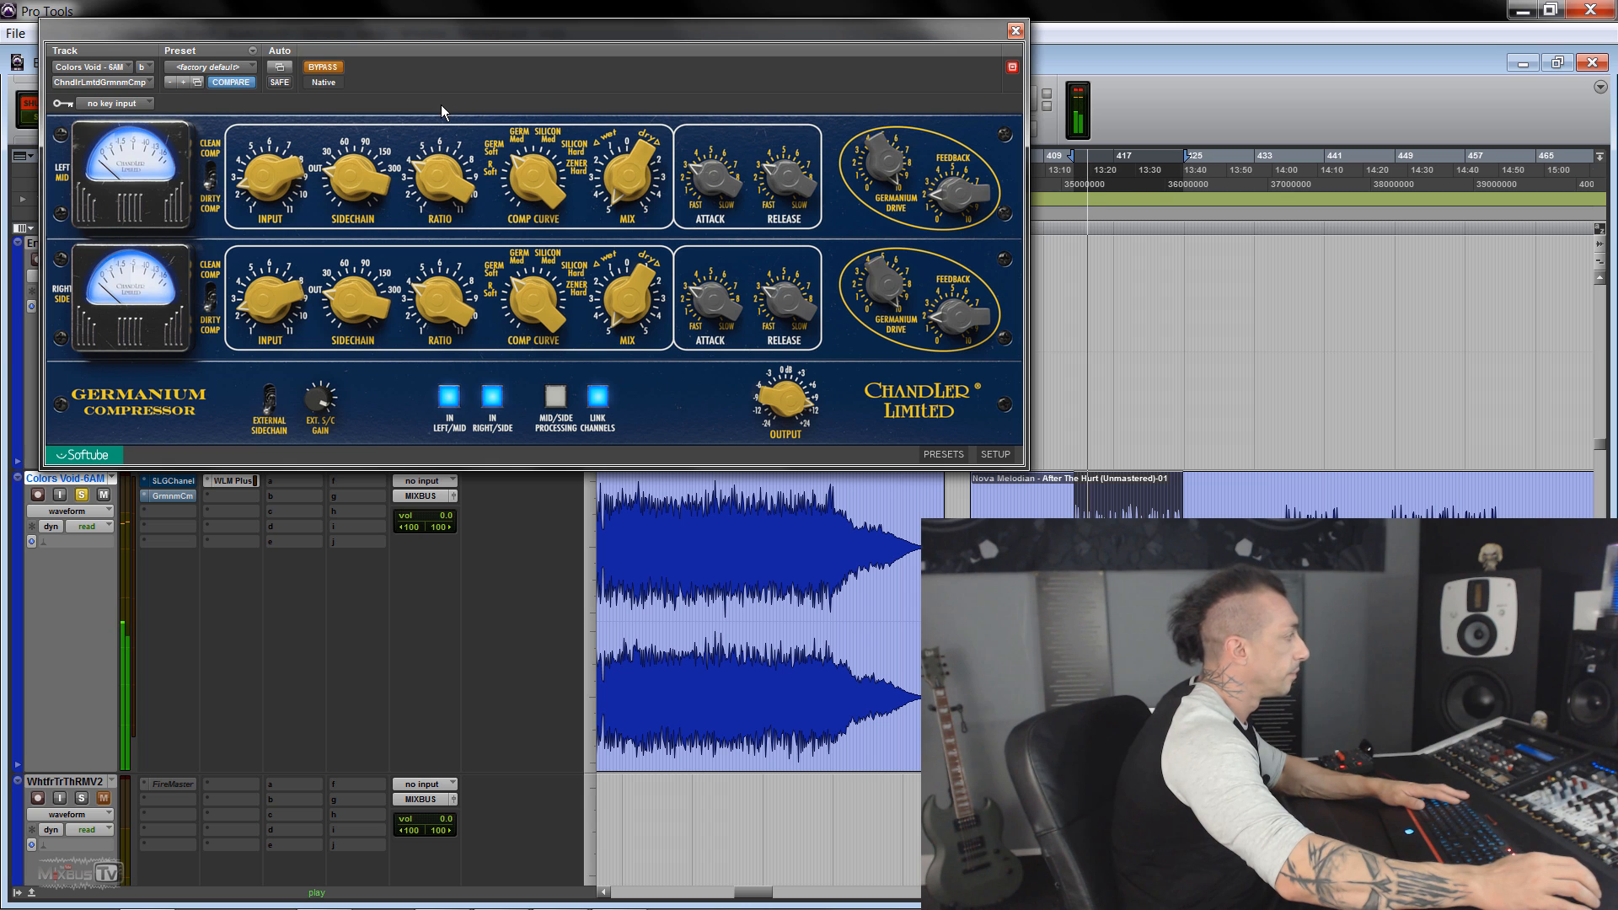
click(335, 71)
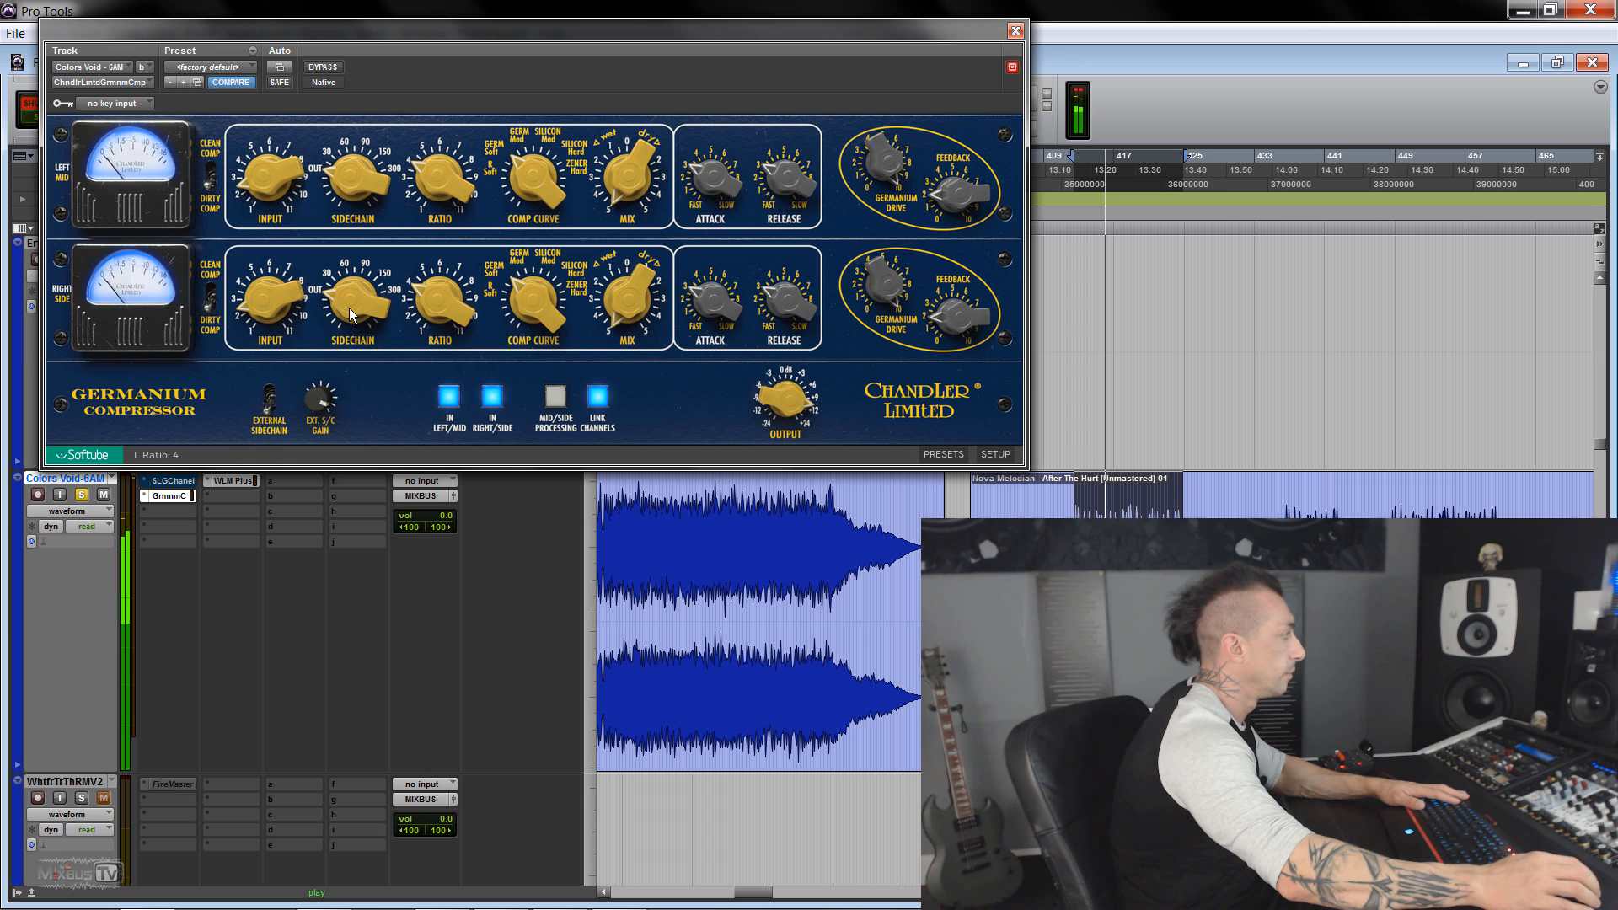
drag(344, 270, 337, 192)
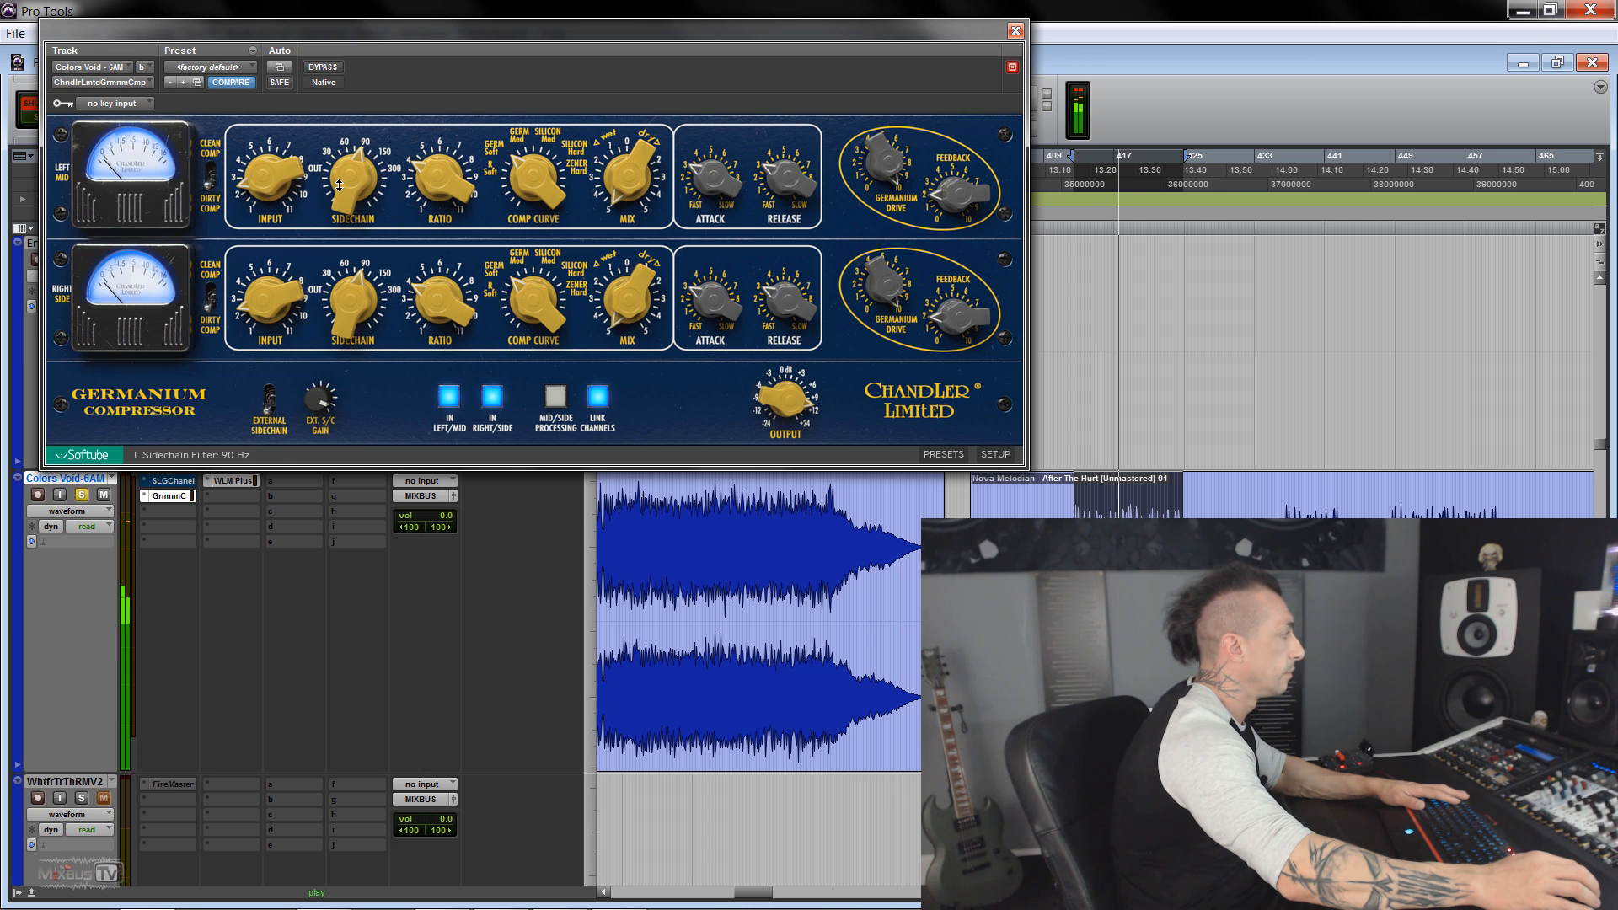
click(331, 70)
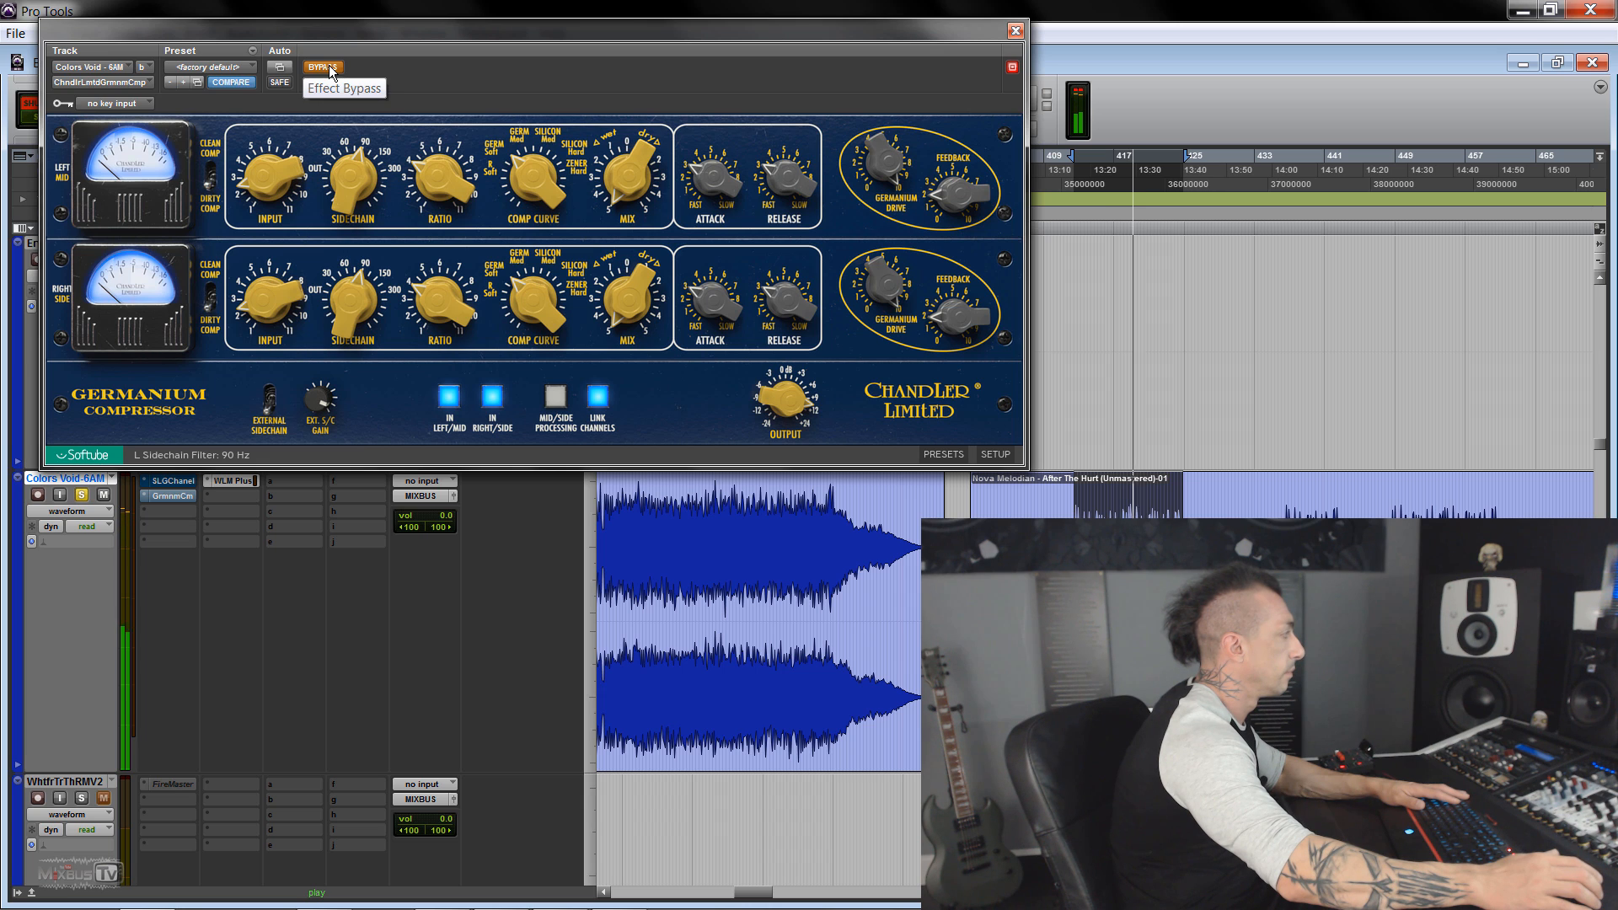
click(332, 71)
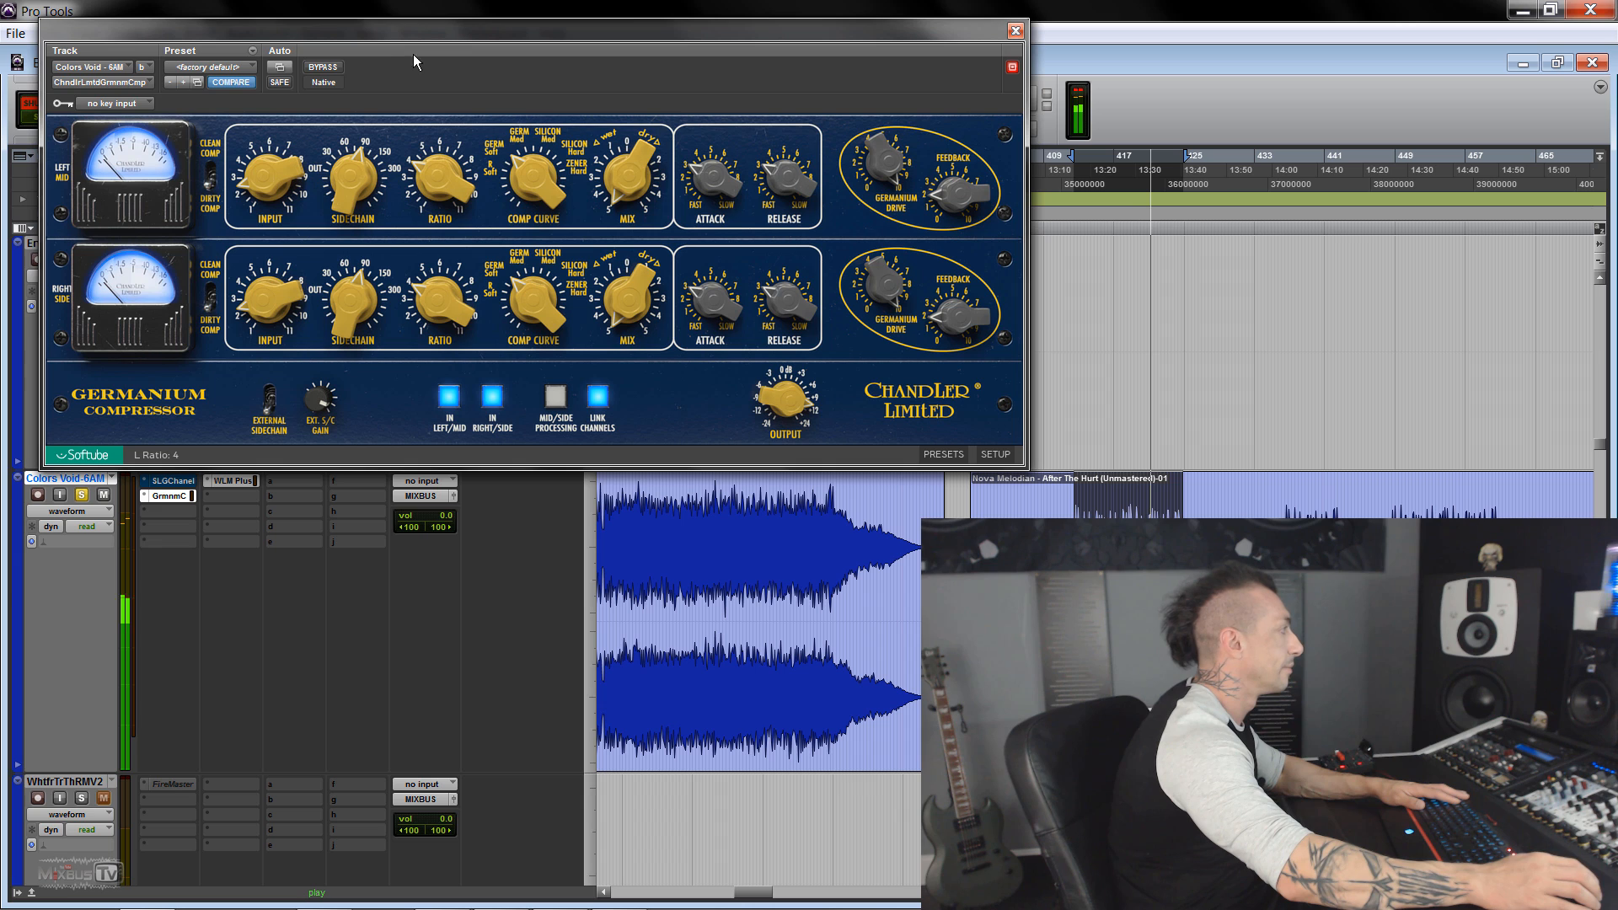
click(320, 69)
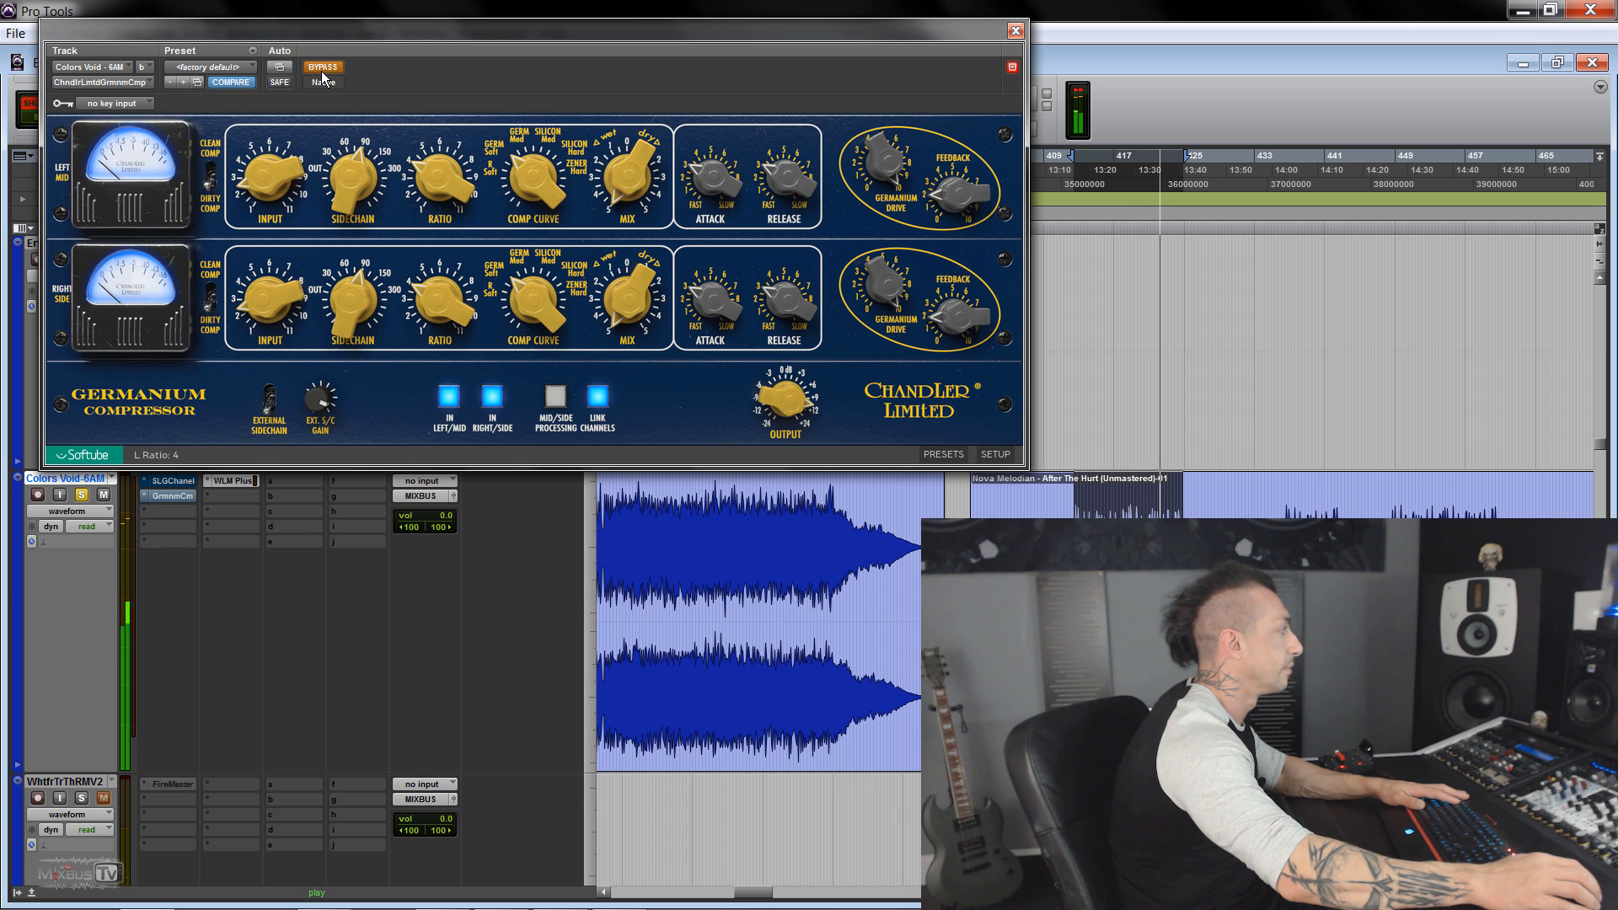
click(323, 69)
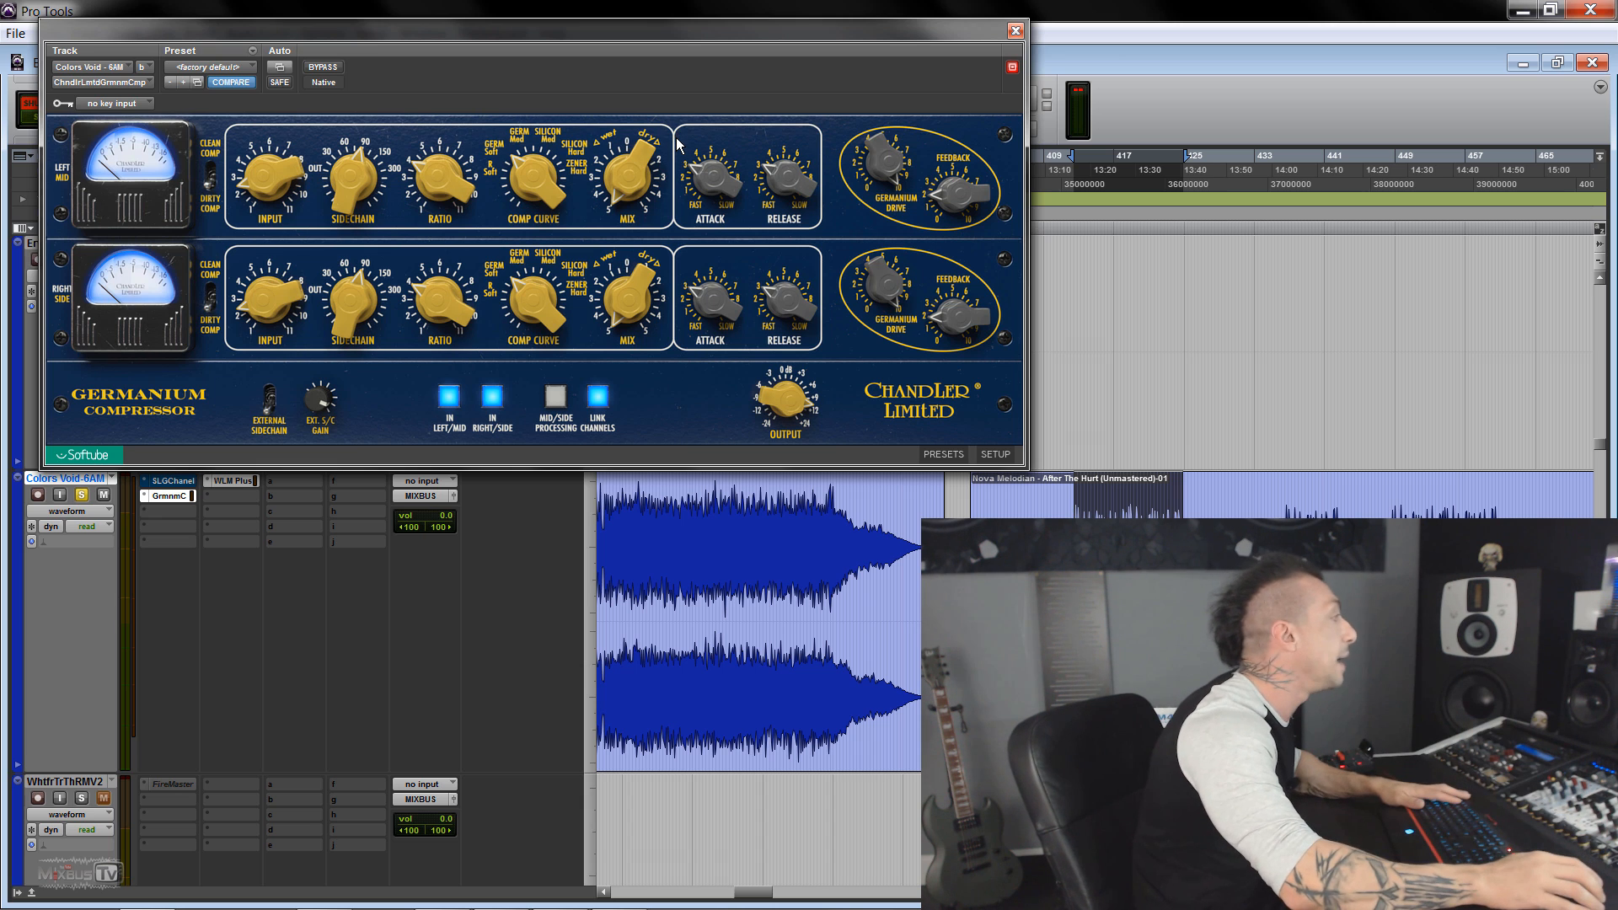
key(space)
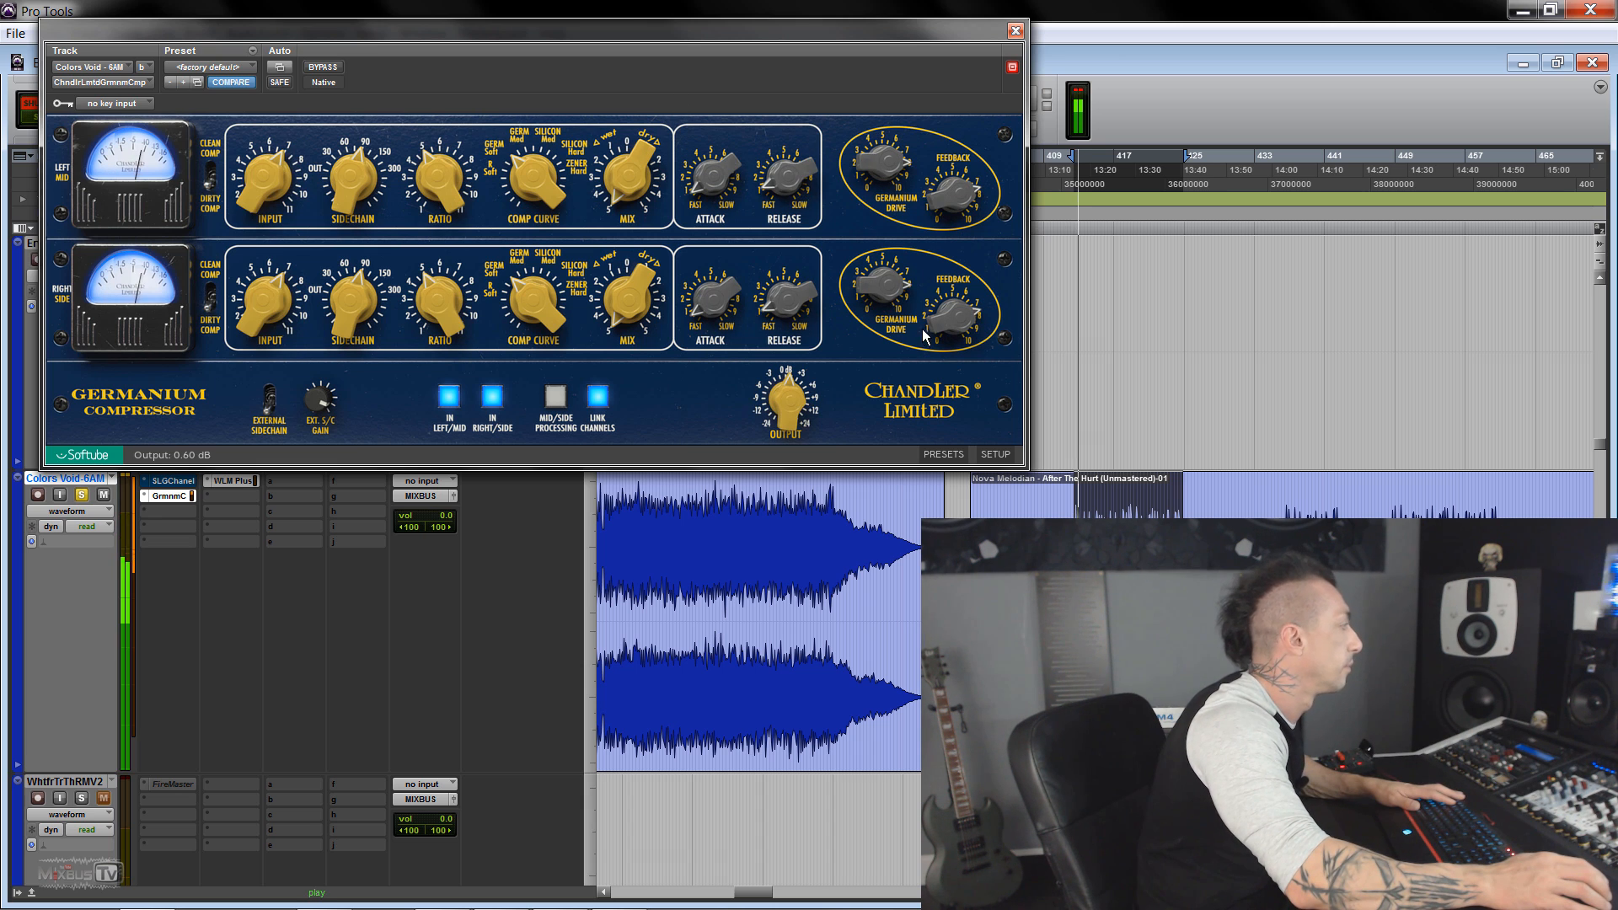
Set the linked channels' Germanium Drive to 10 and Feedback to 1.90 while the mix plays.
drag(957, 196, 934, 472)
drag(889, 301, 923, 317)
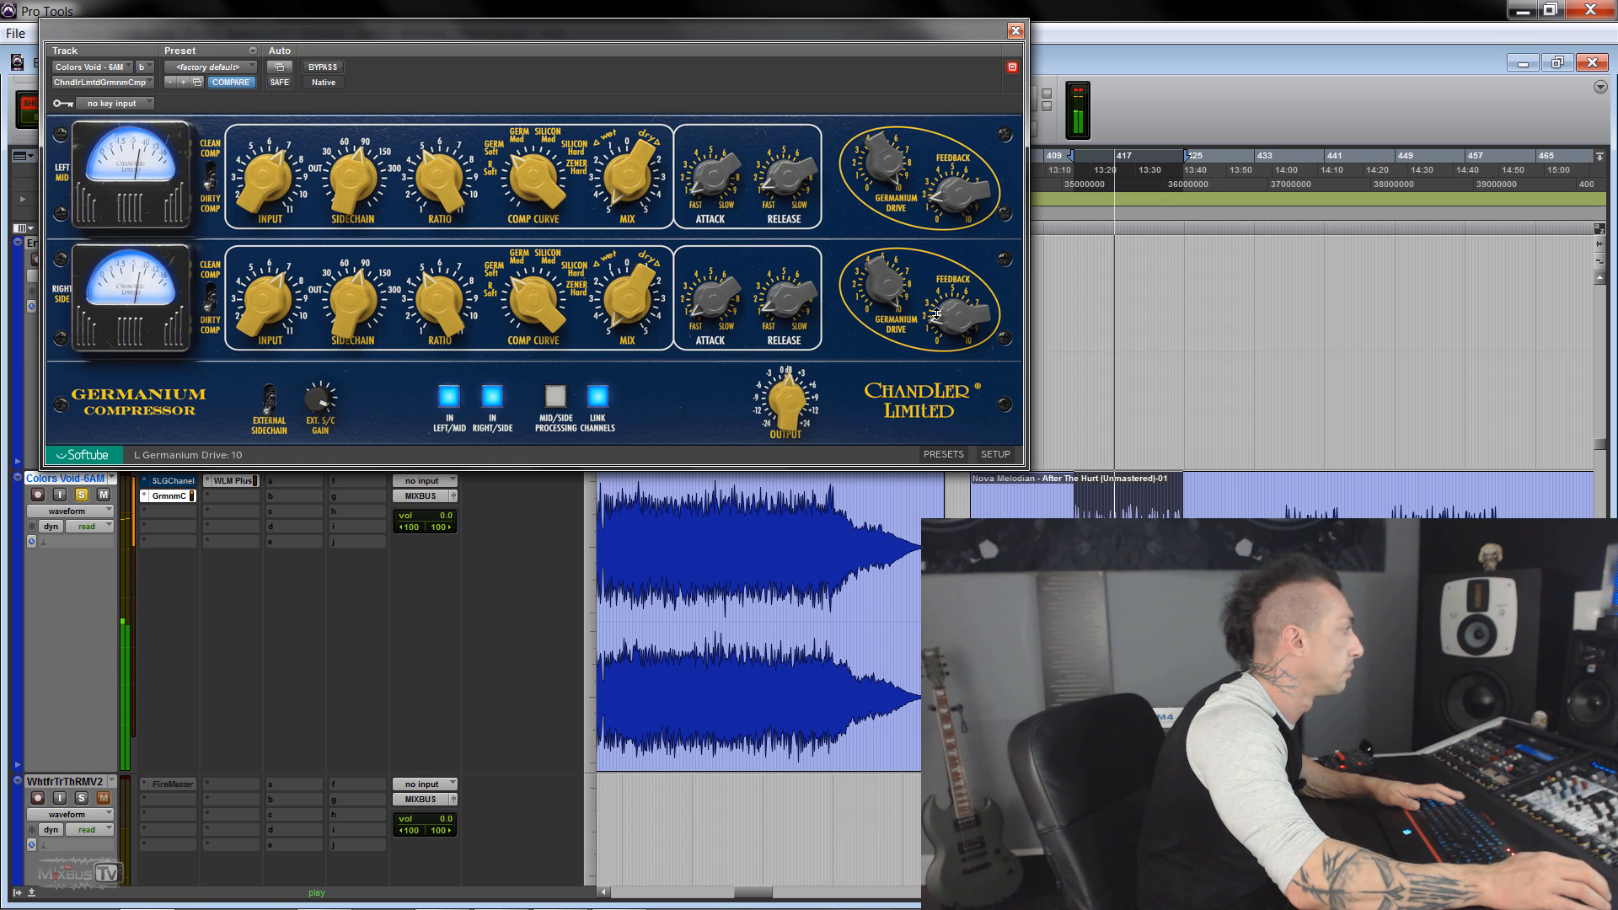
drag(937, 312, 937, 322)
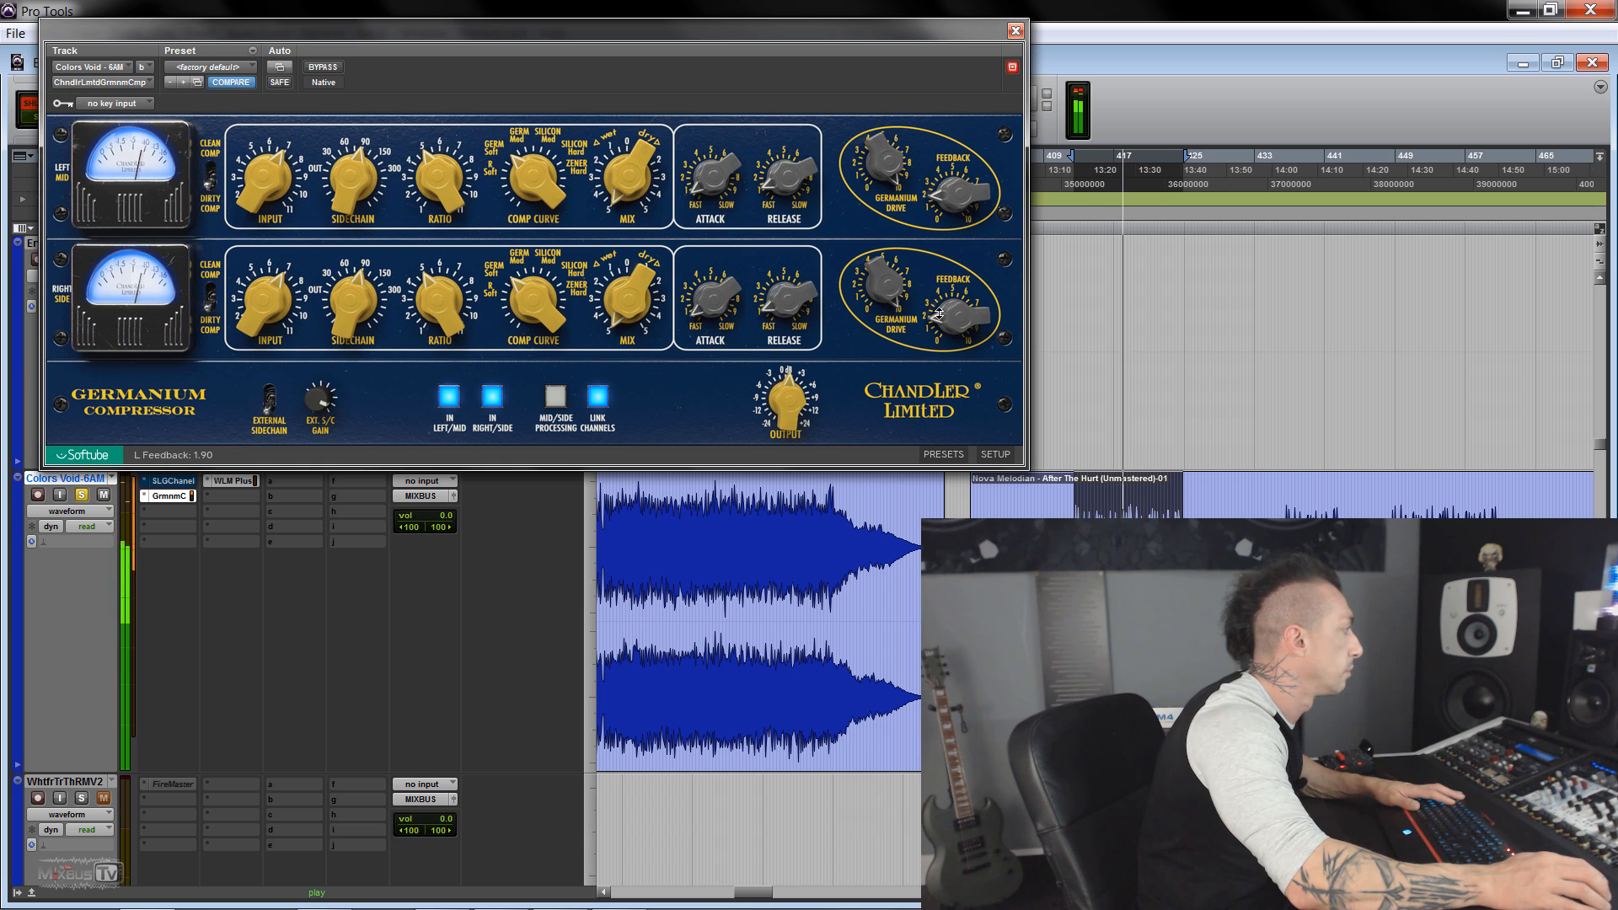
Adjust the linked compression settings to Ratio 6, Release FAST and Mix 1.70.
drag(449, 306, 450, 304)
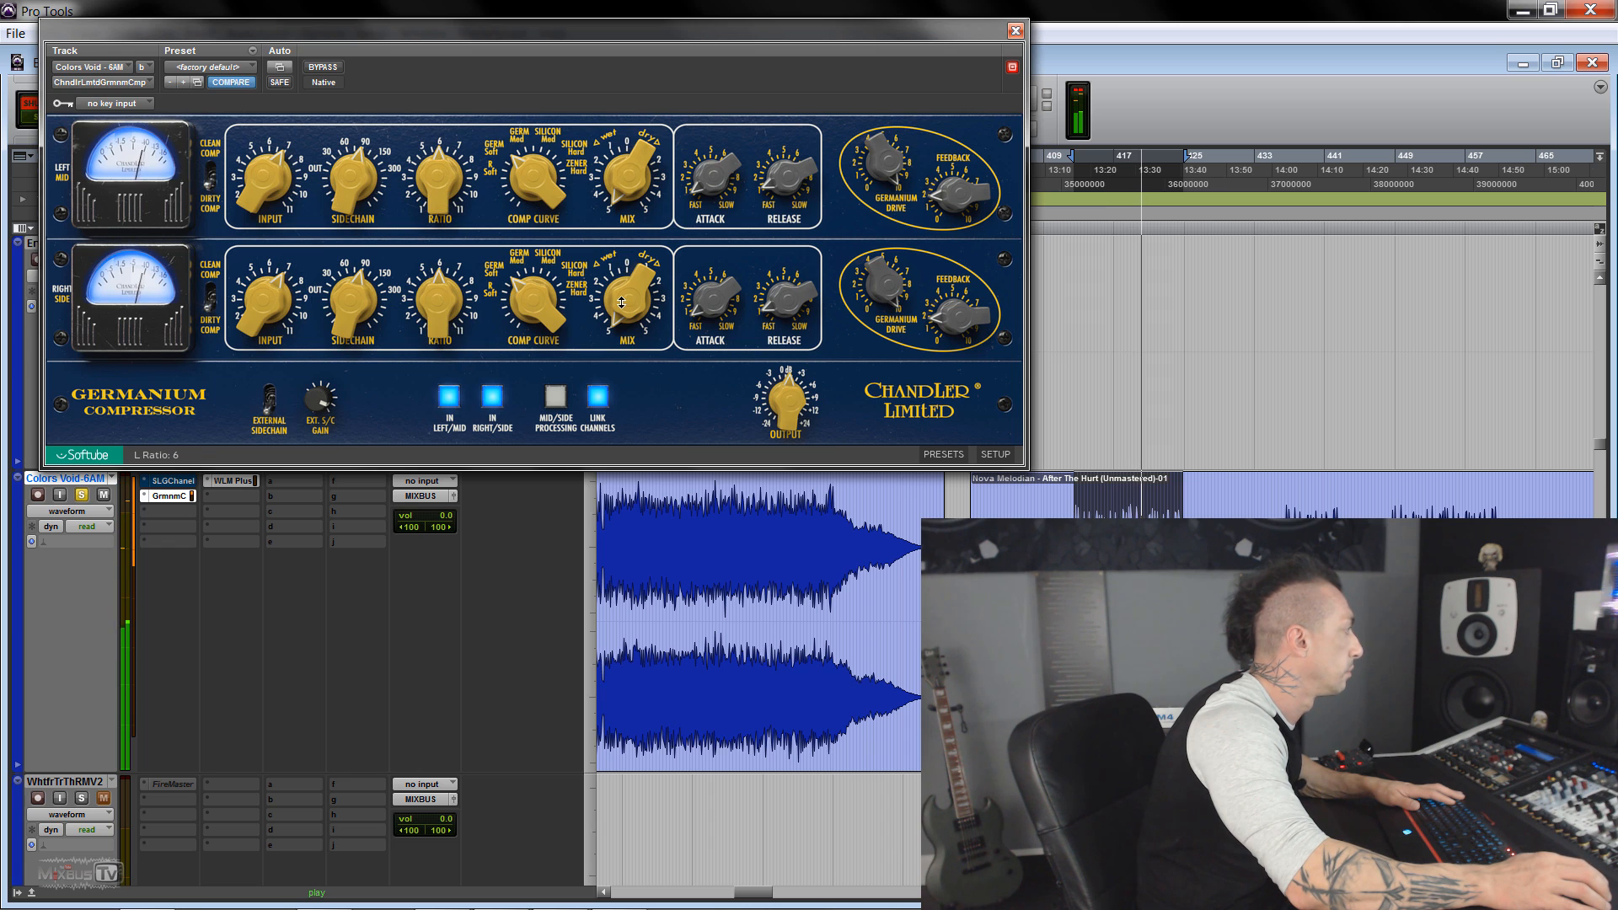
drag(787, 312, 787, 321)
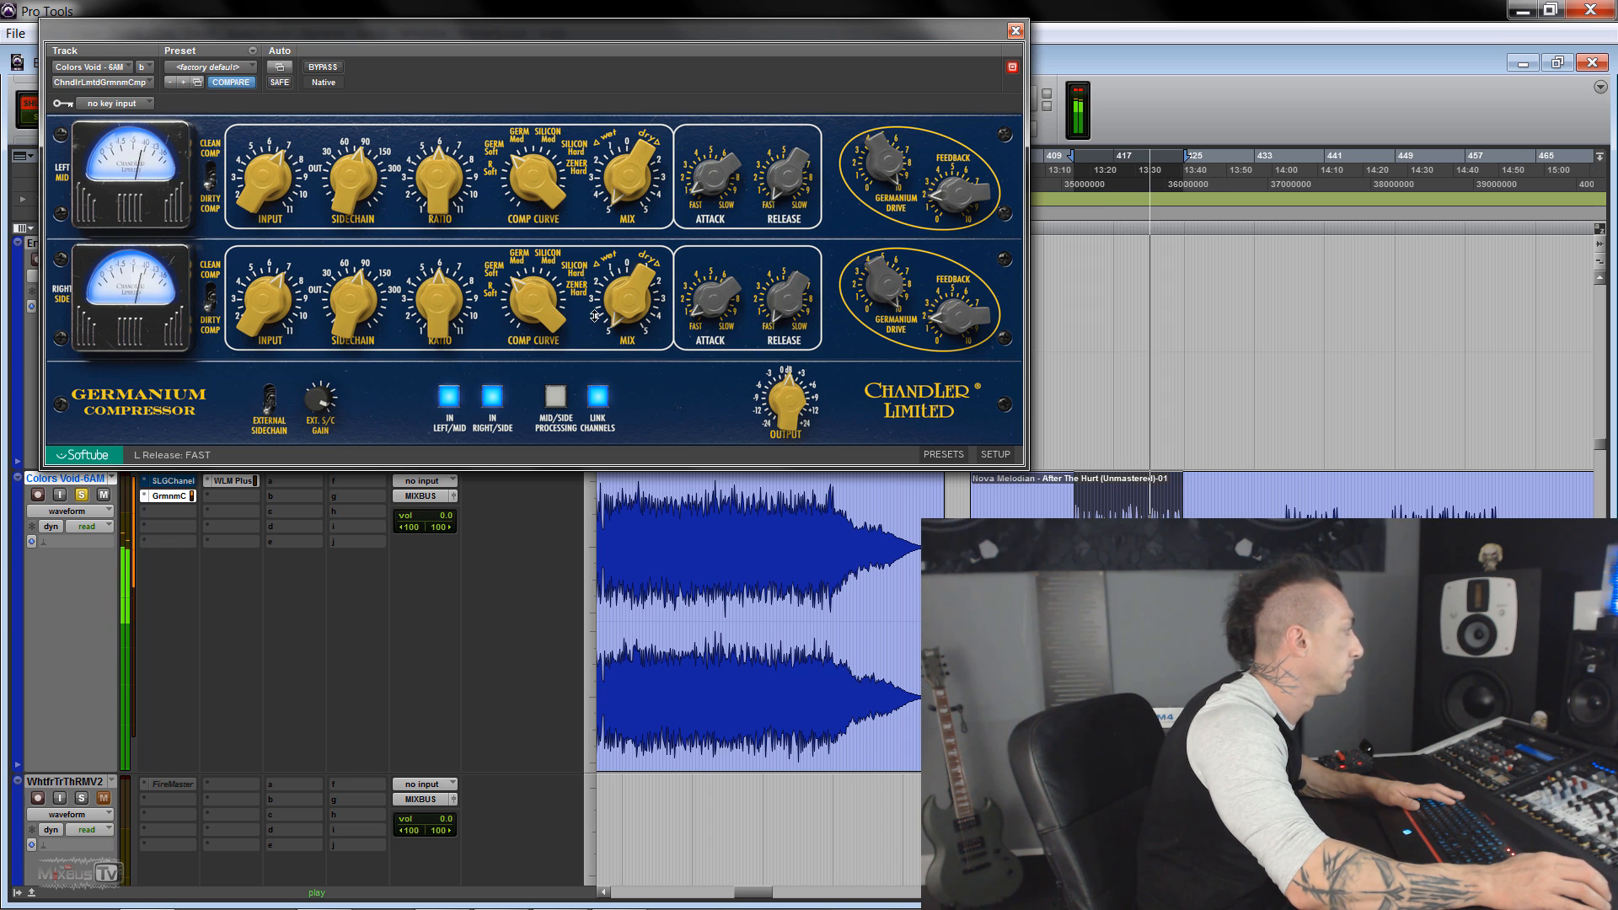
drag(637, 311, 613, 232)
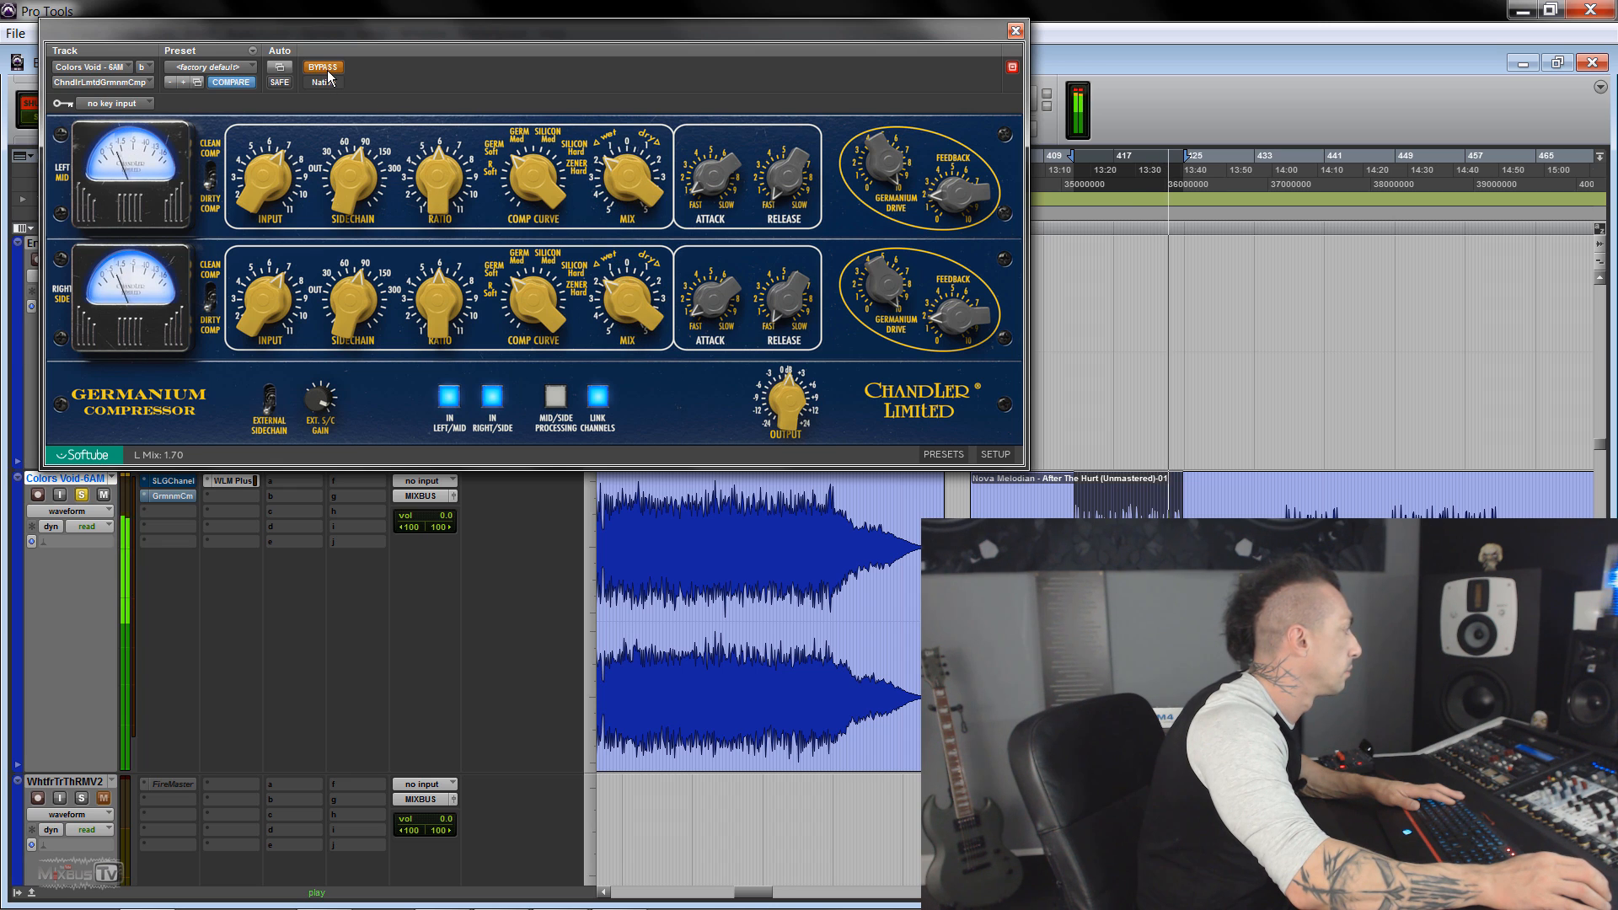
Lower Output to -3.90 dB to match levels and compare the compressed mix repeatedly against bypass.
drag(795, 412, 795, 354)
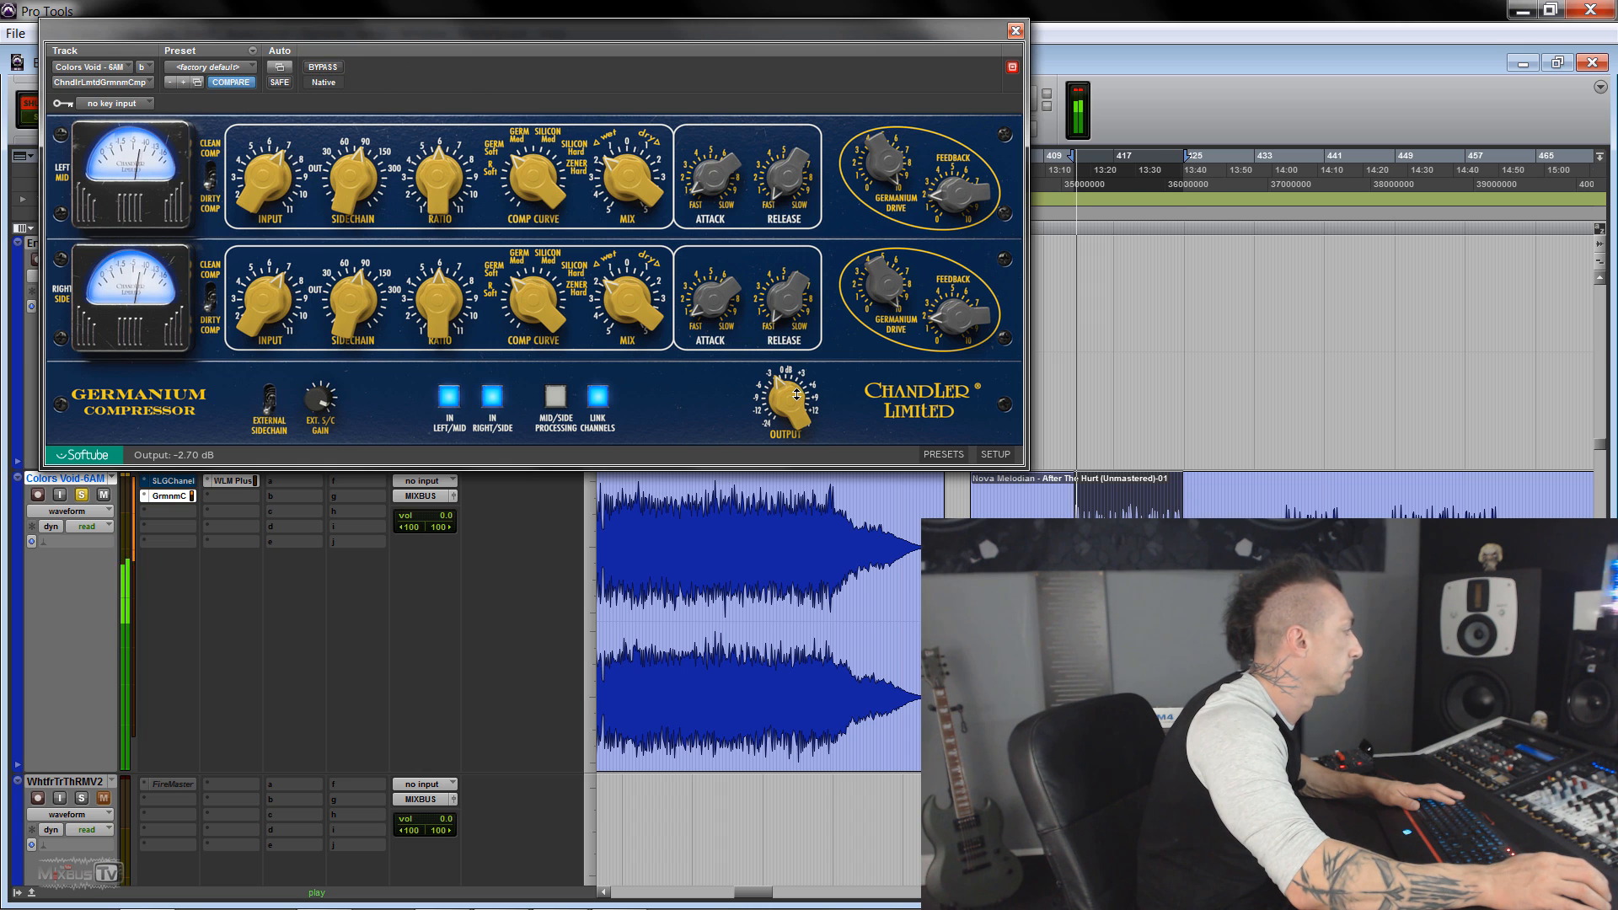
click(328, 69)
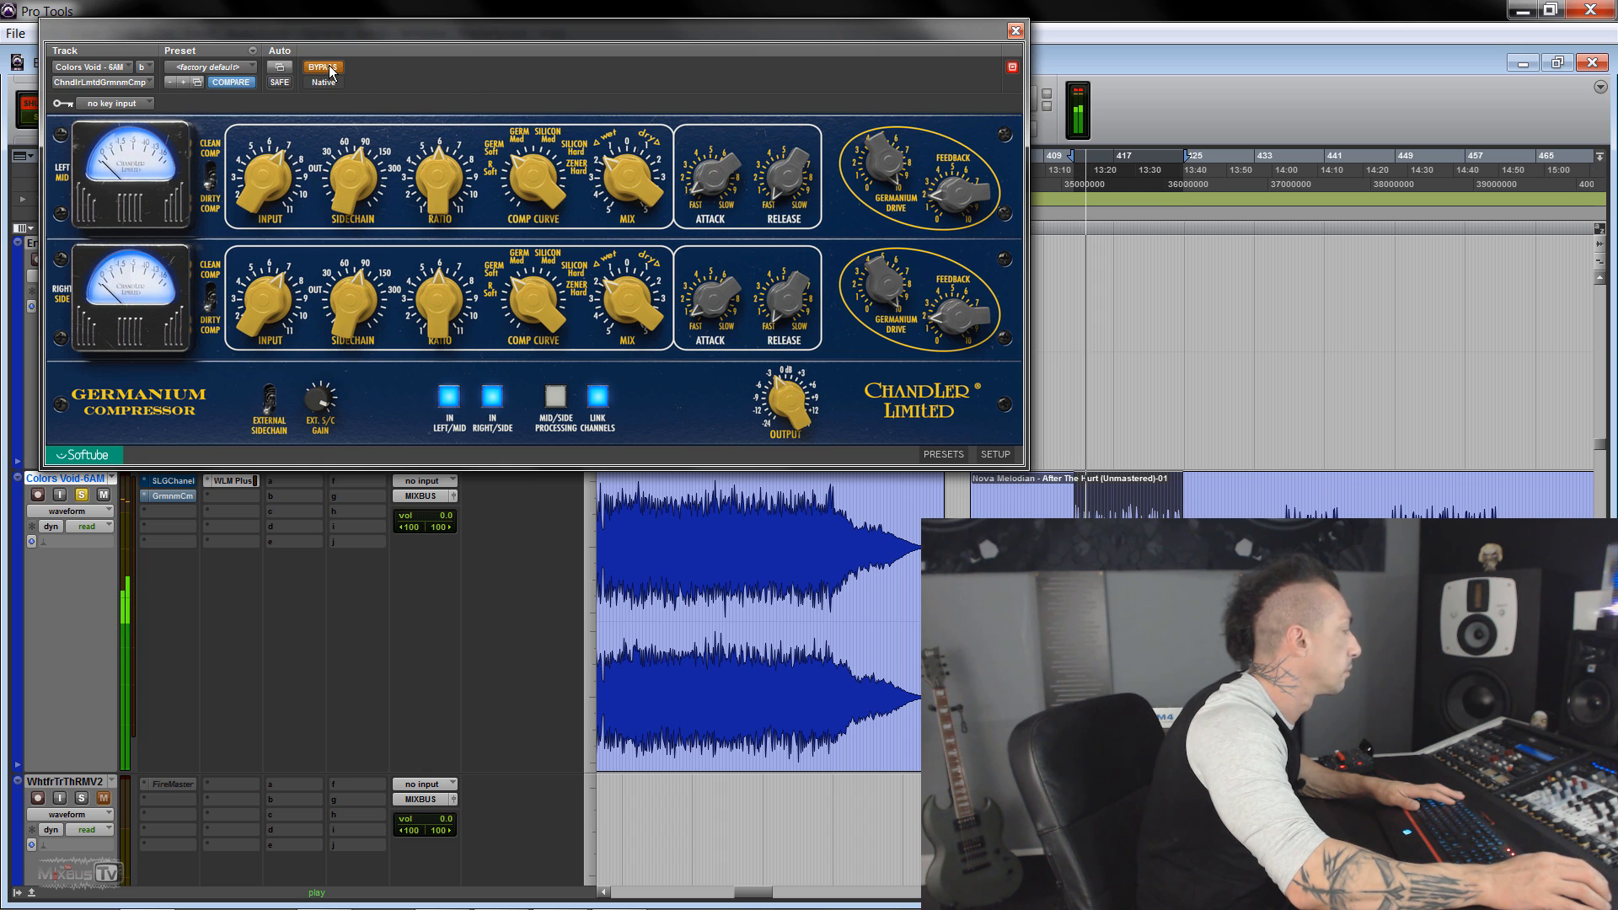
drag(785, 394, 784, 403)
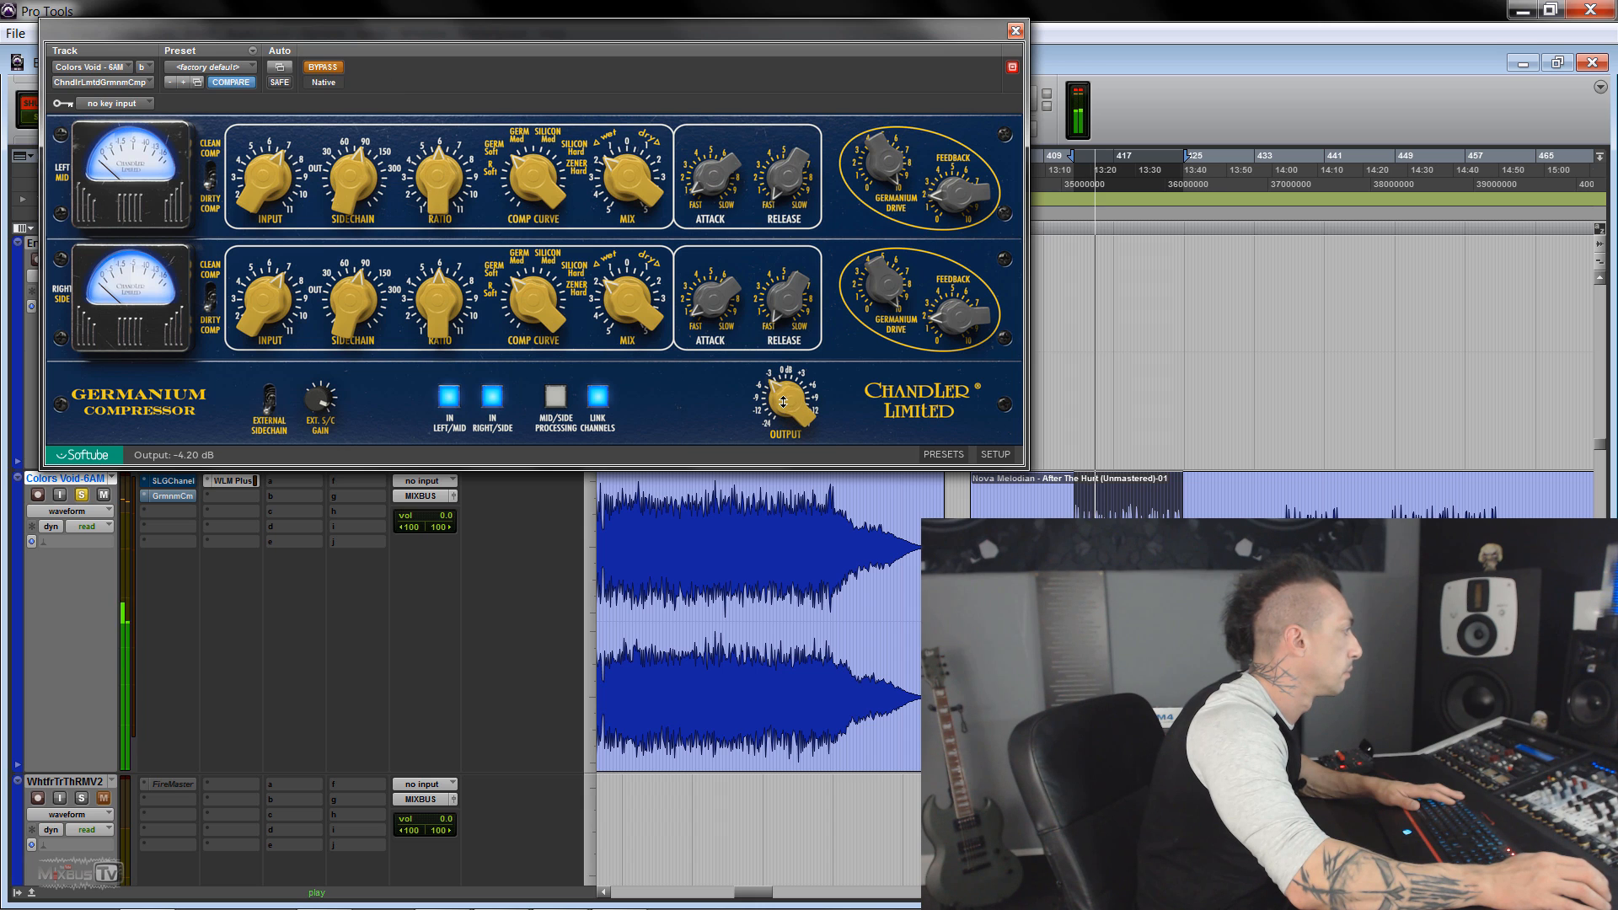
click(331, 70)
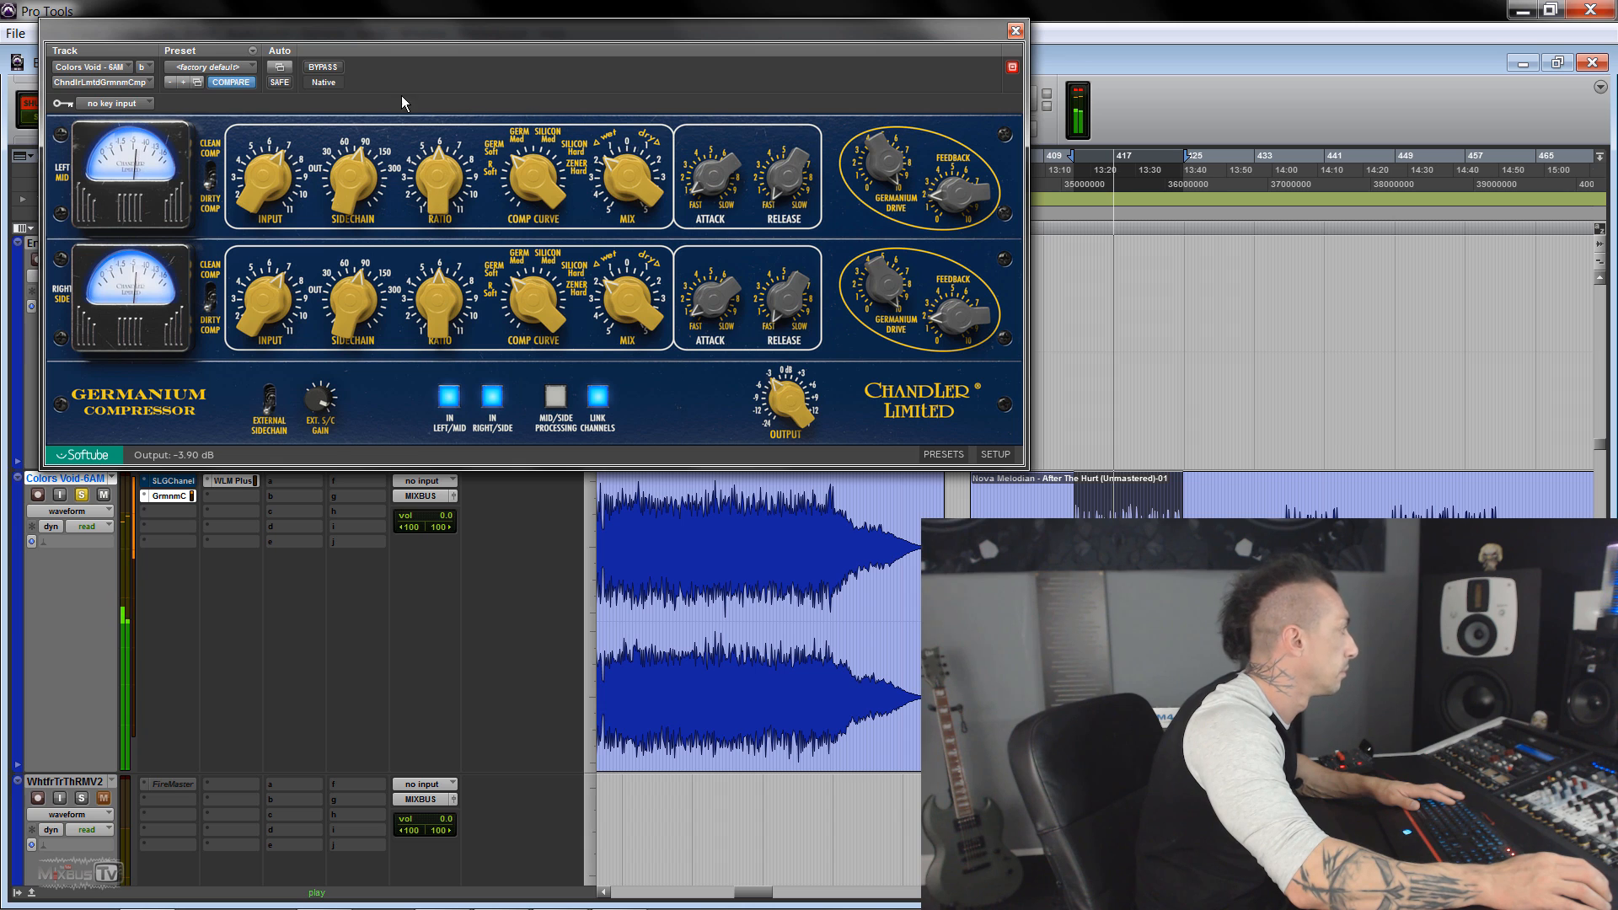
click(325, 71)
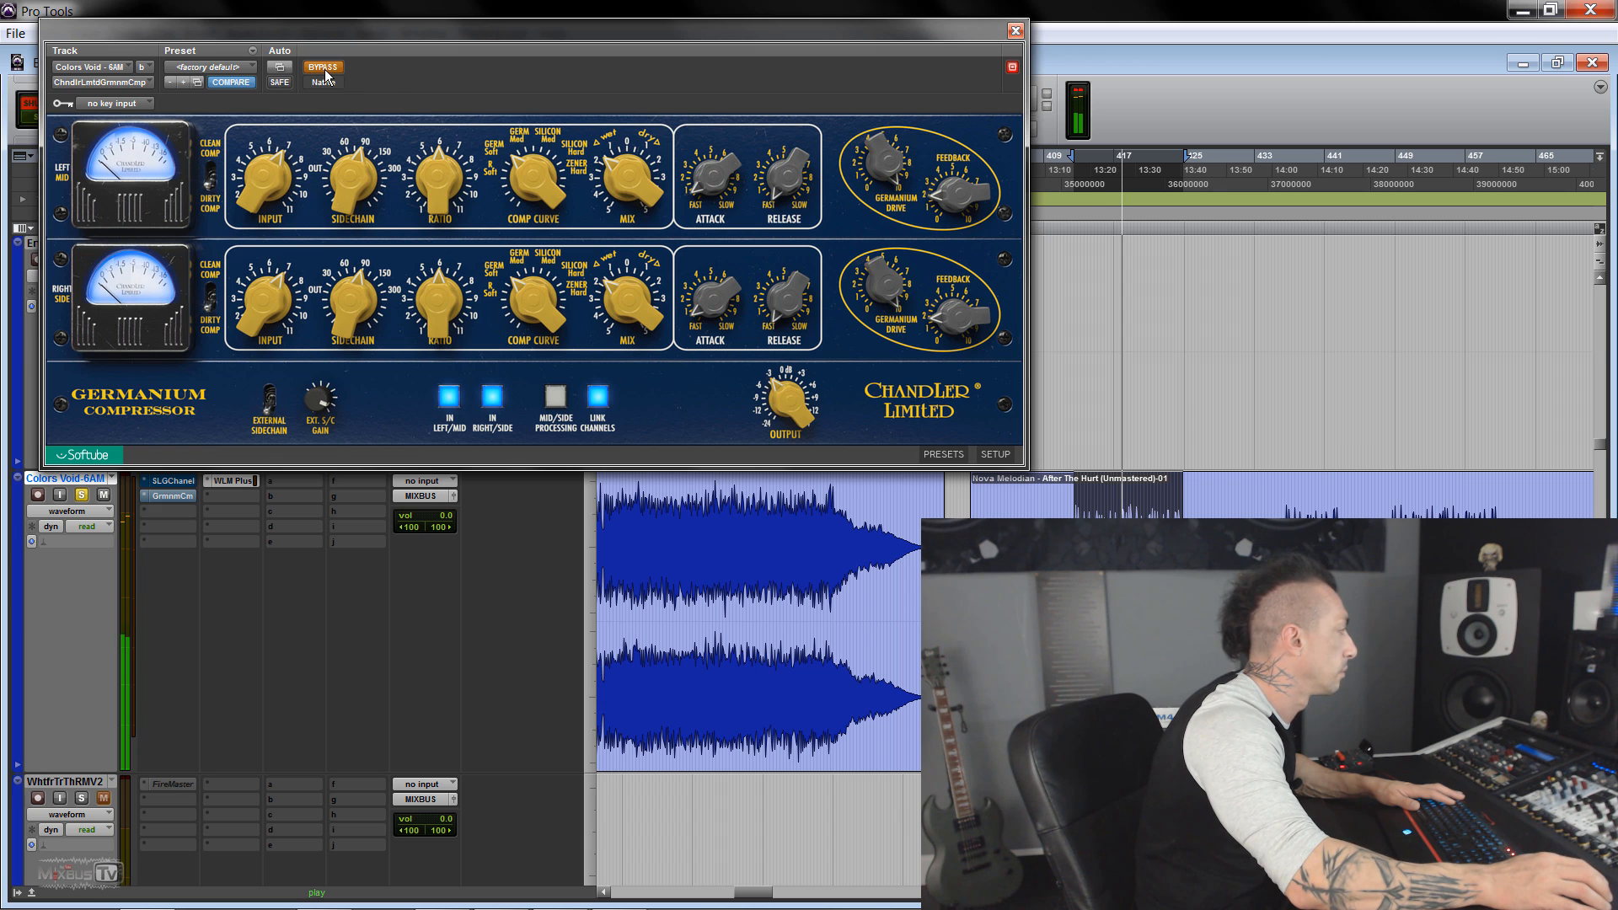
click(326, 71)
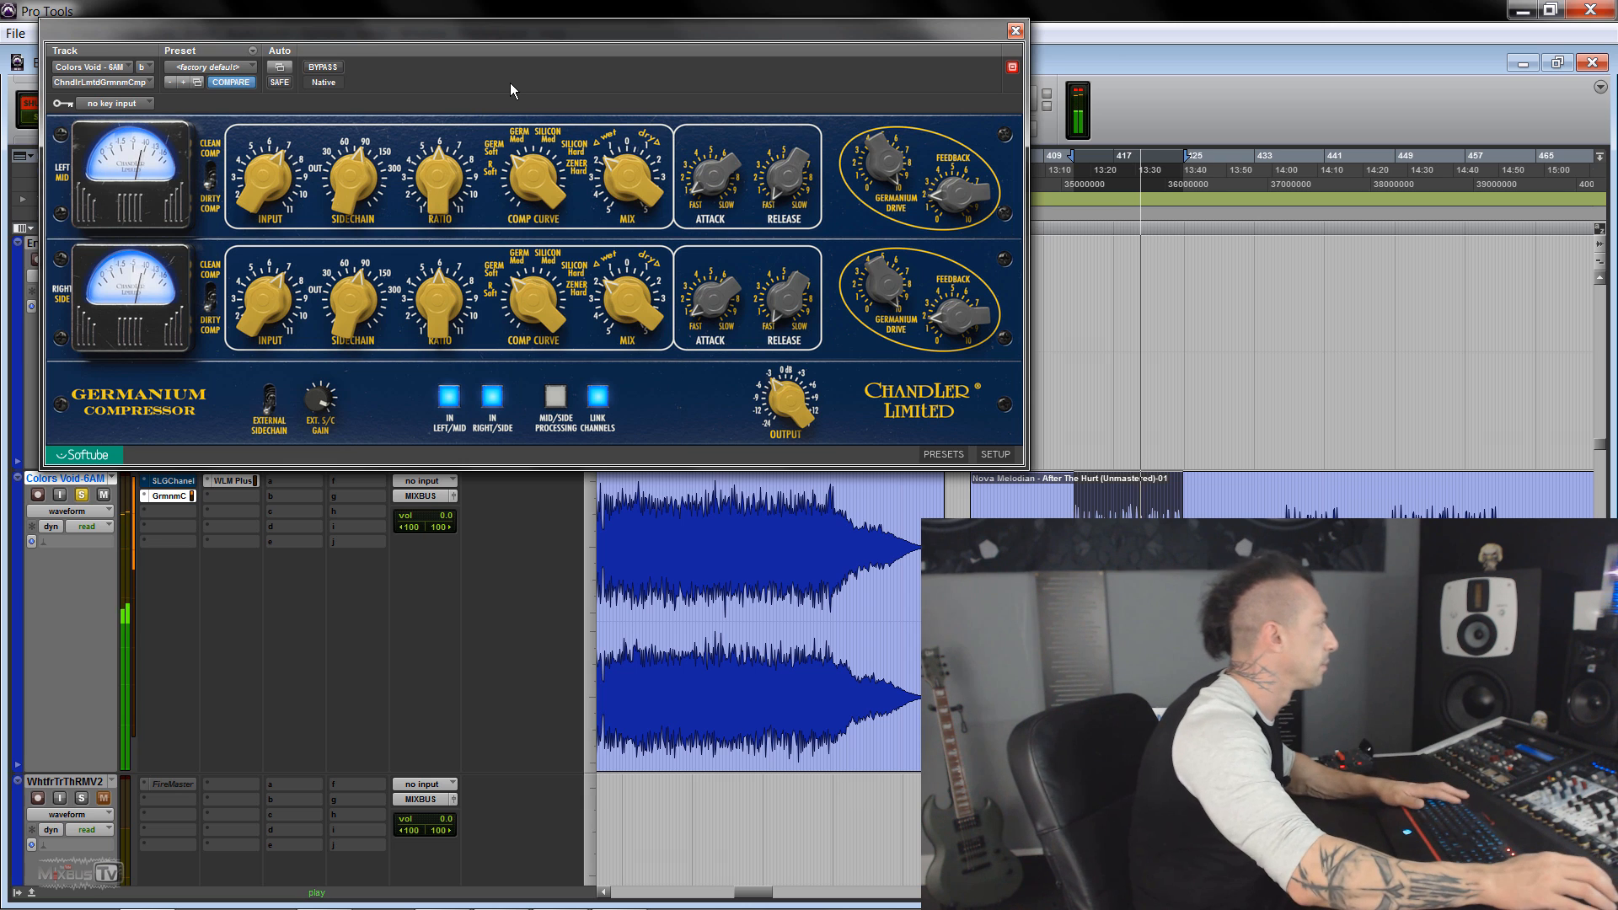
Set Mix to 0.10 and lower Output to -6.15 dB, comparing the result against bypass.
drag(516, 36, 624, 41)
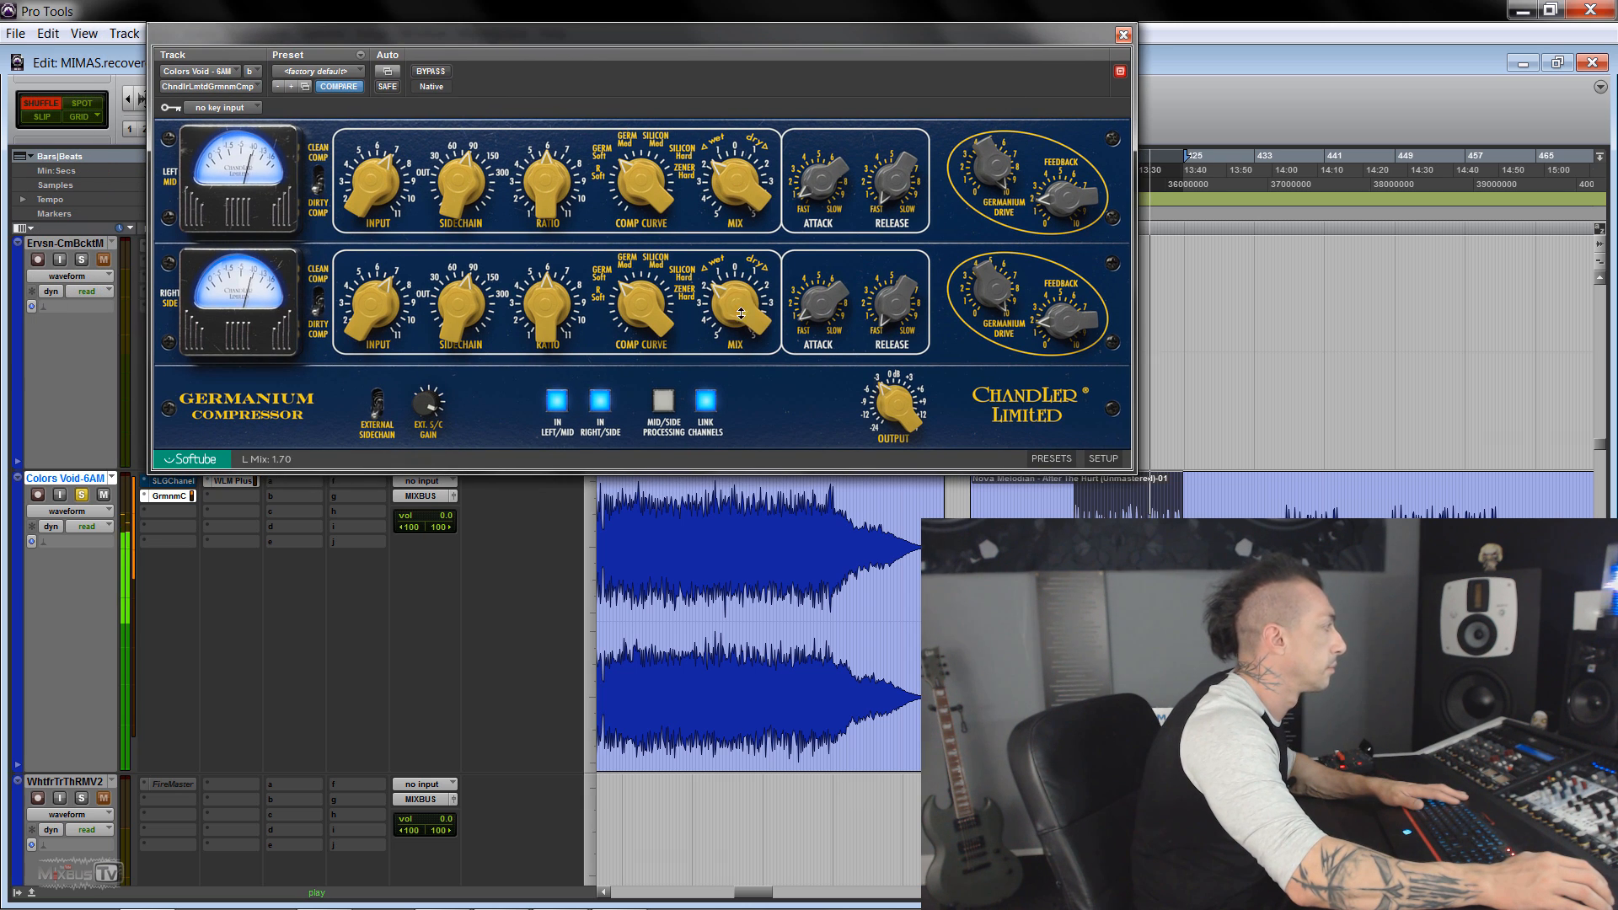
drag(741, 291, 742, 285)
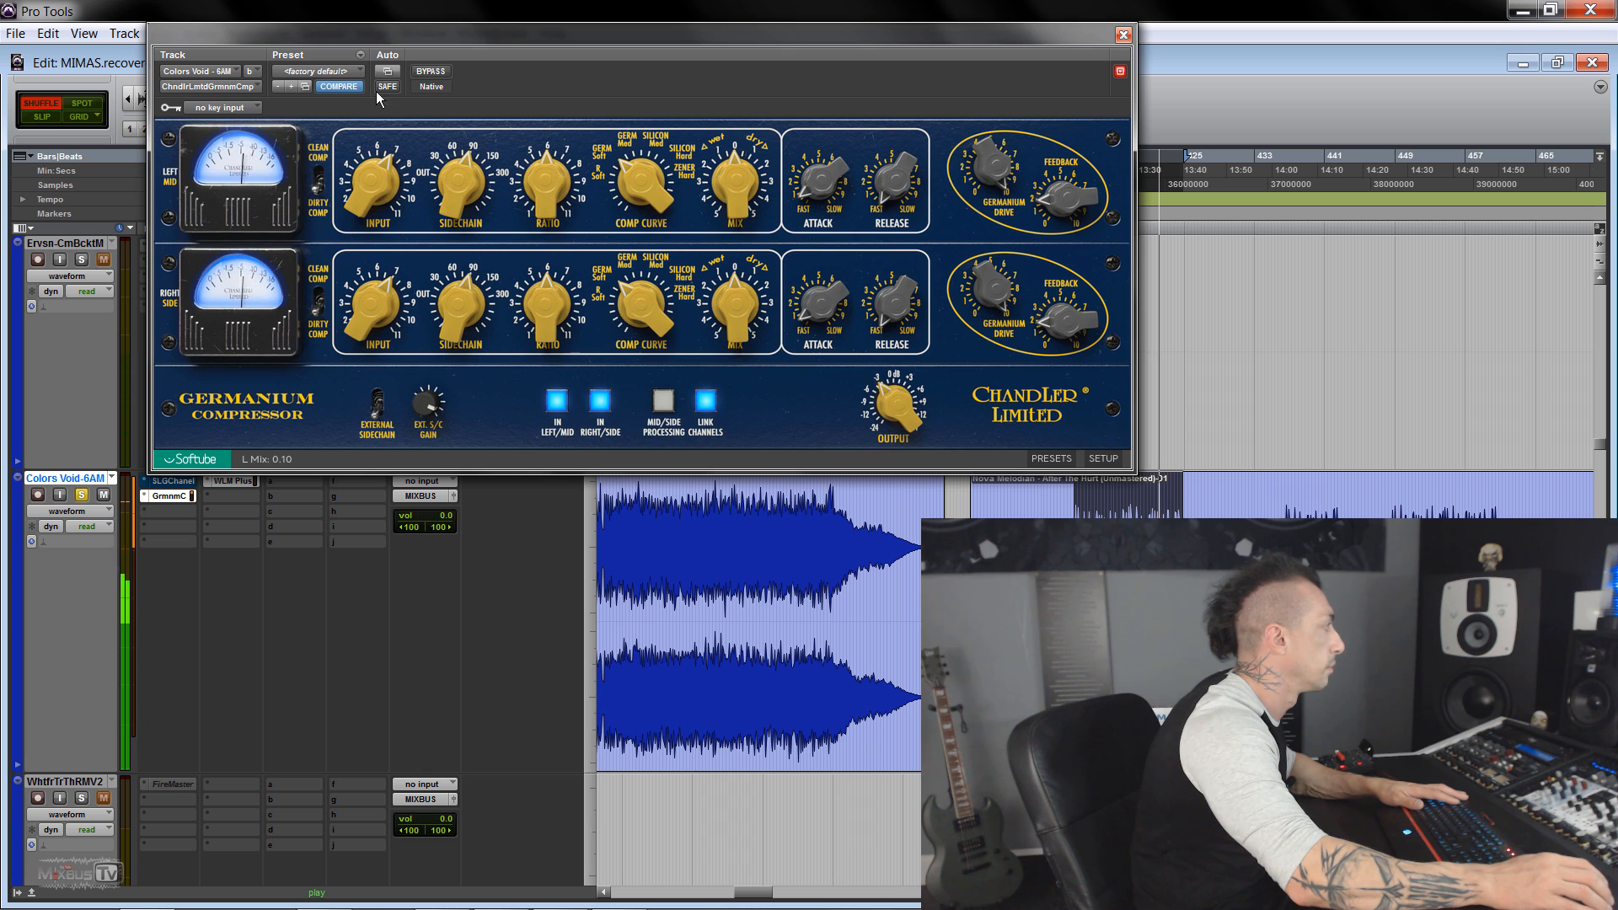
click(430, 72)
click(430, 71)
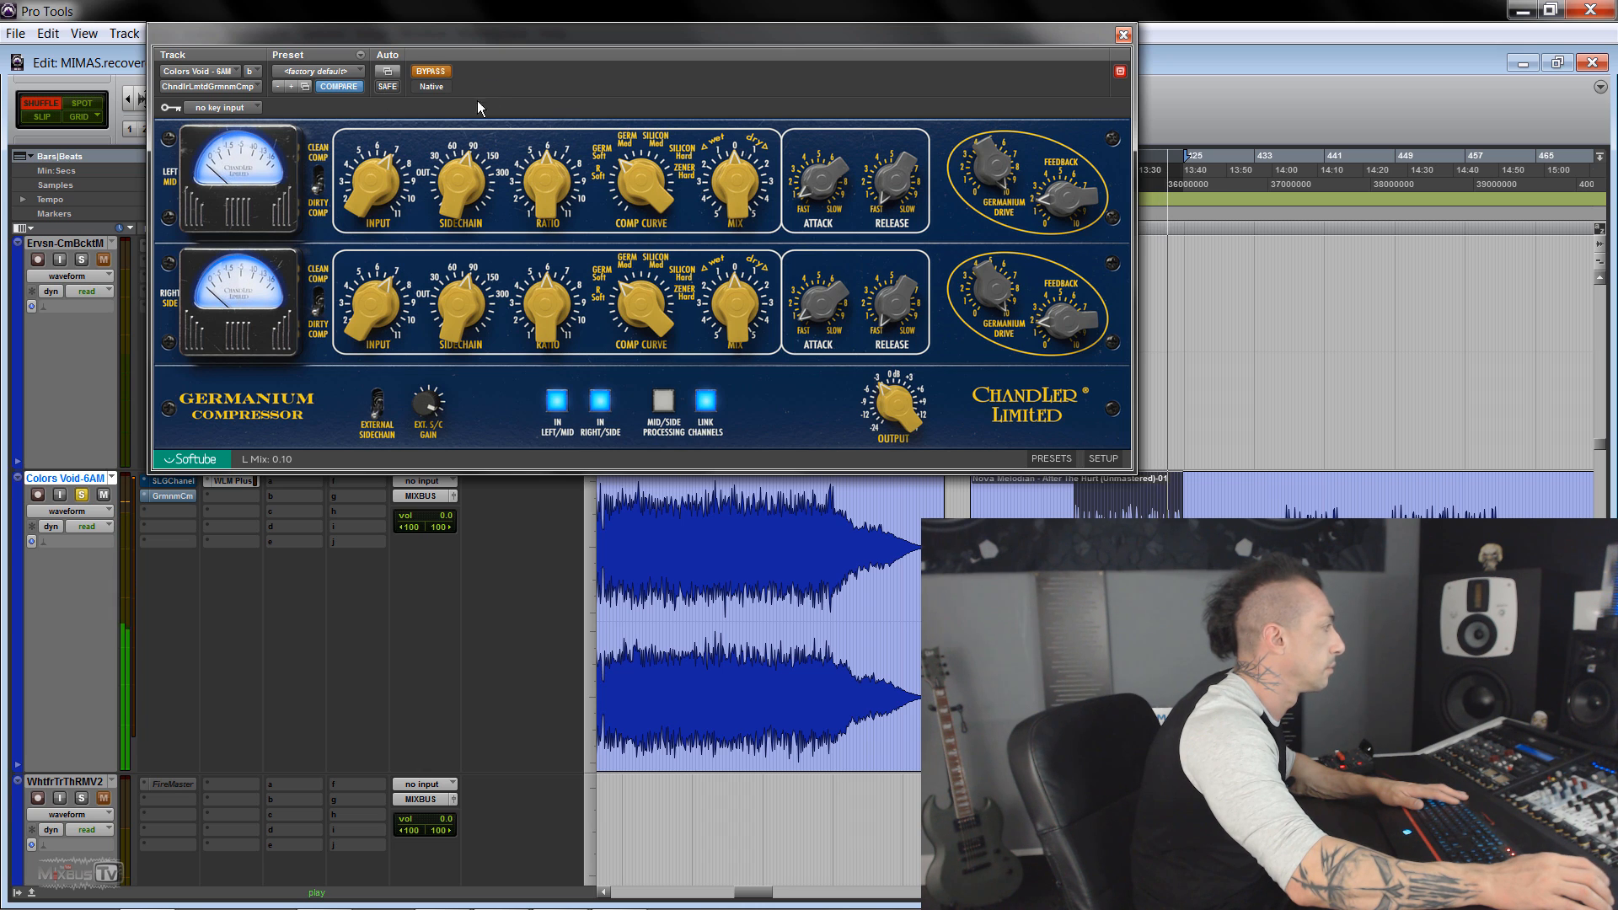
drag(893, 403, 862, 390)
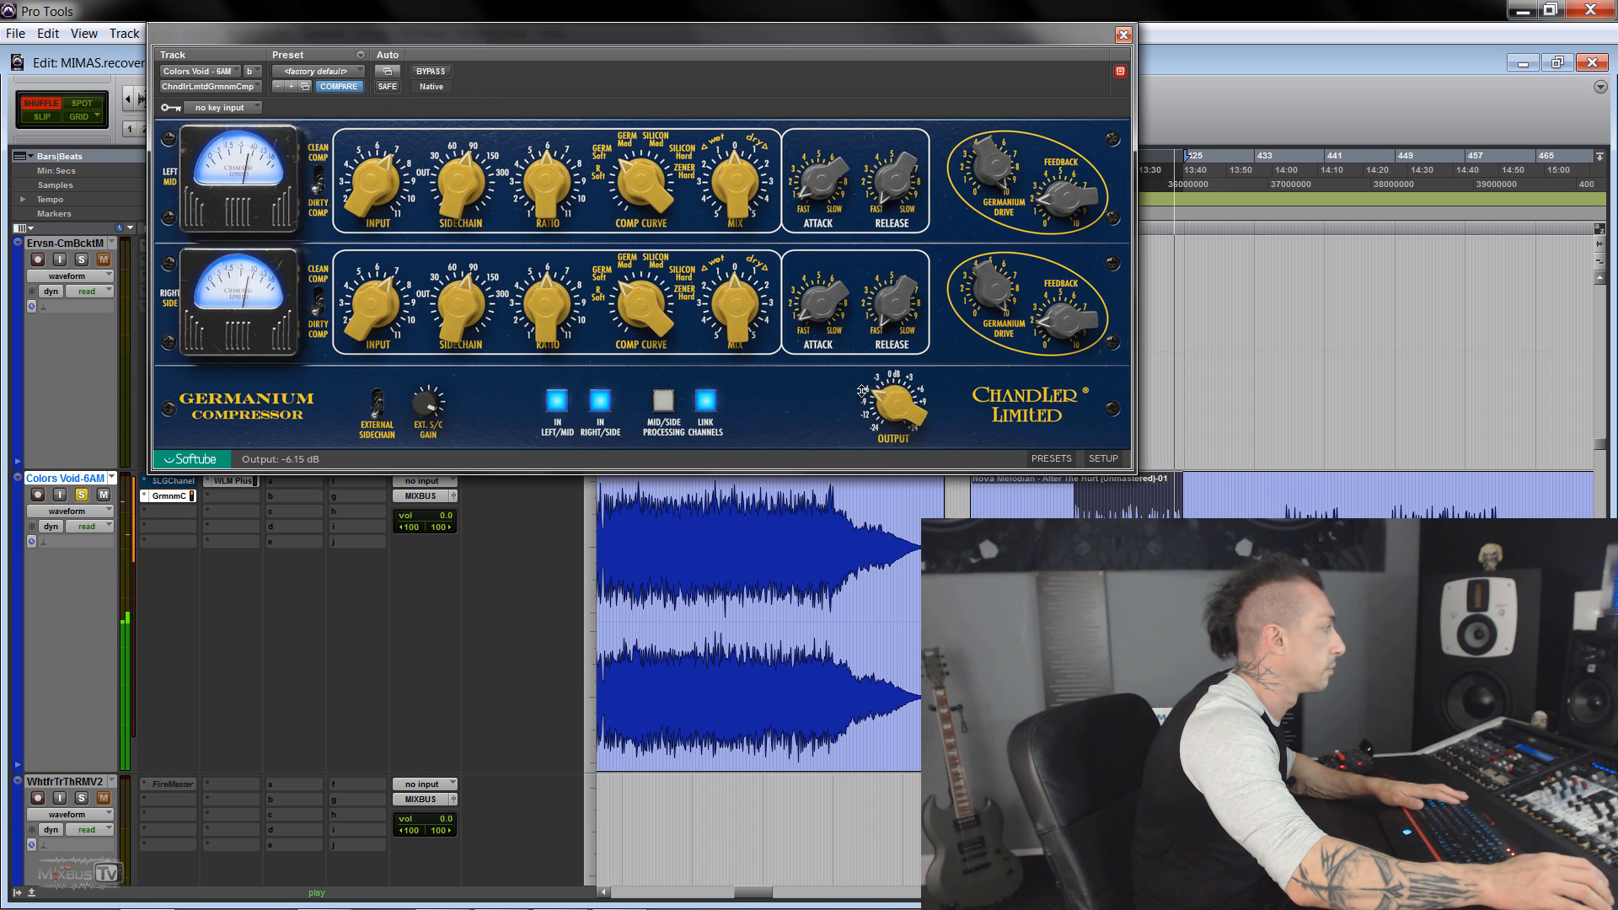
click(431, 71)
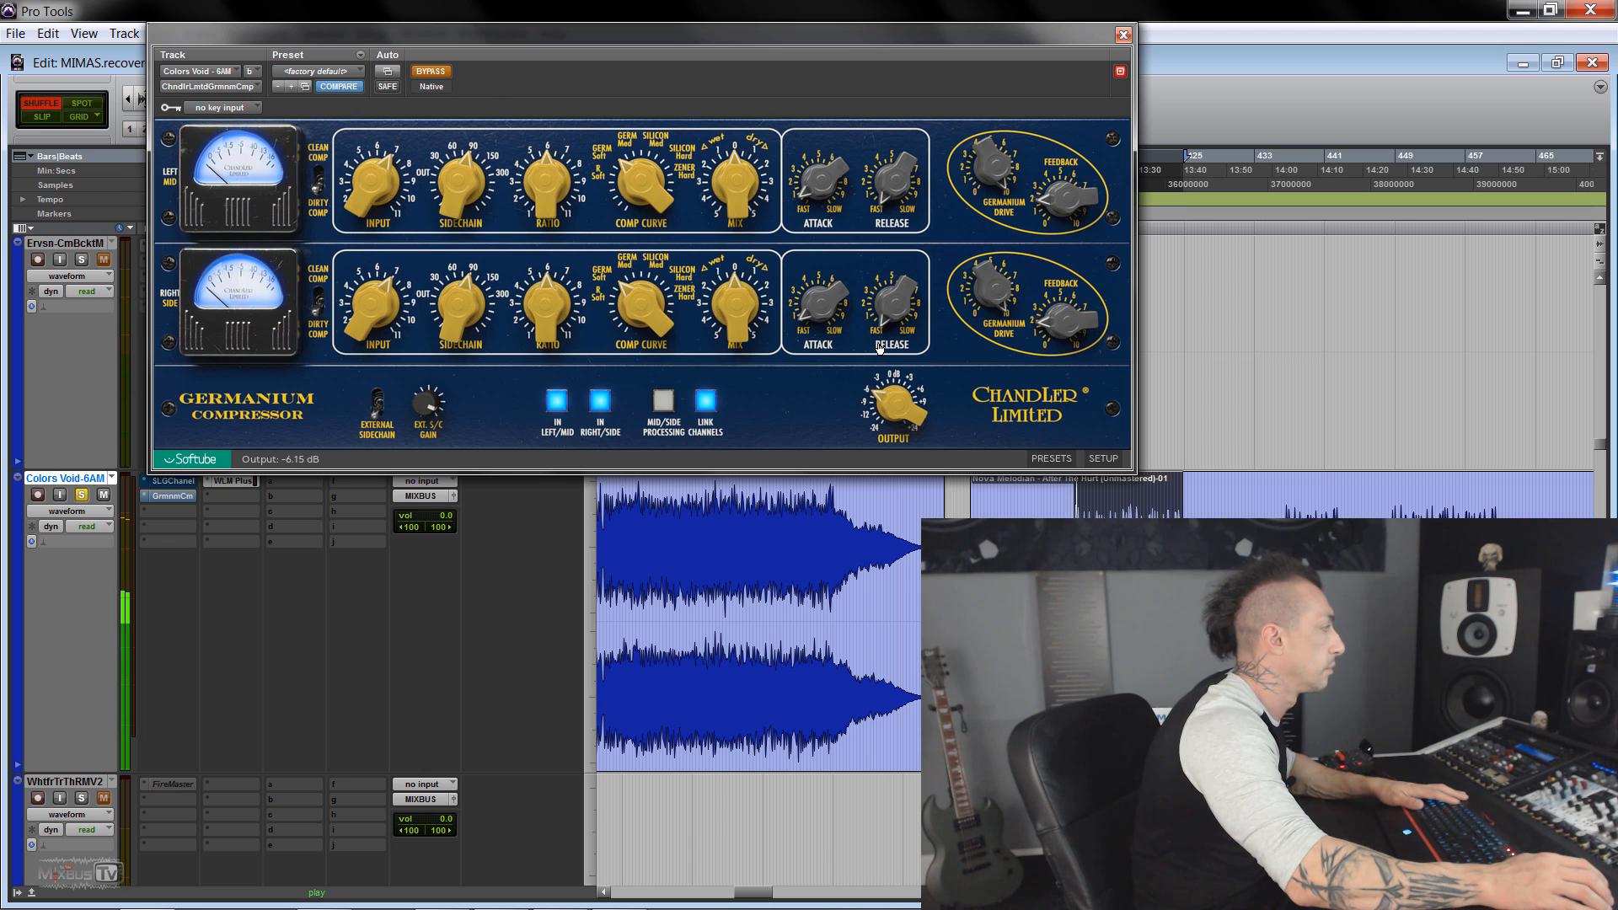